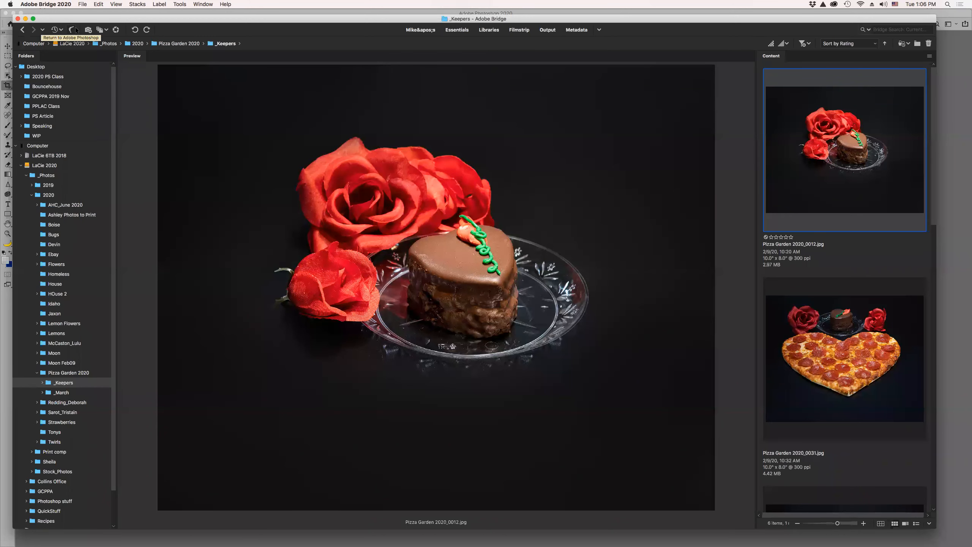
# Switch to Photoshop, stop recording the Save and Close action, and return to Bridge.
pyautogui.press('super+Tab')
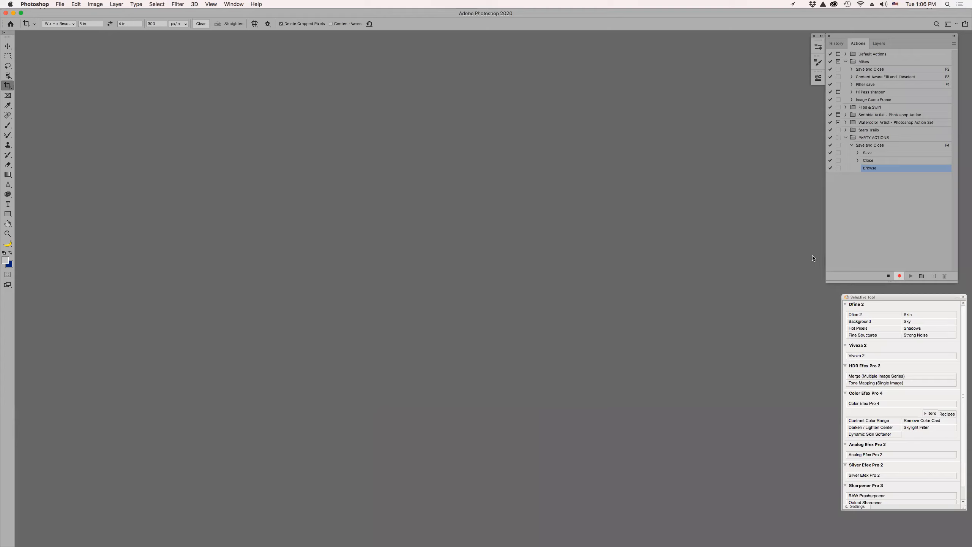
pyautogui.click(889, 278)
pyautogui.moveTo(513, 542)
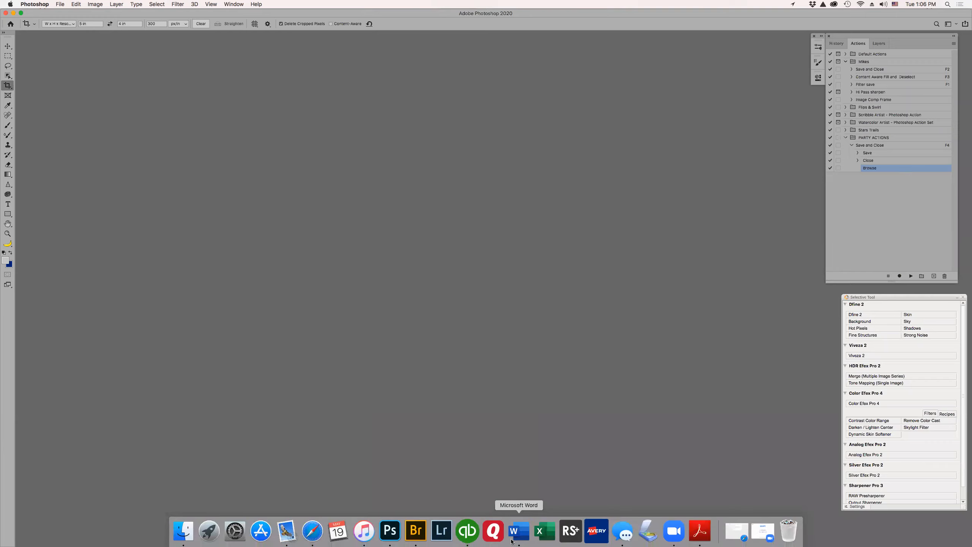
pyautogui.click(418, 540)
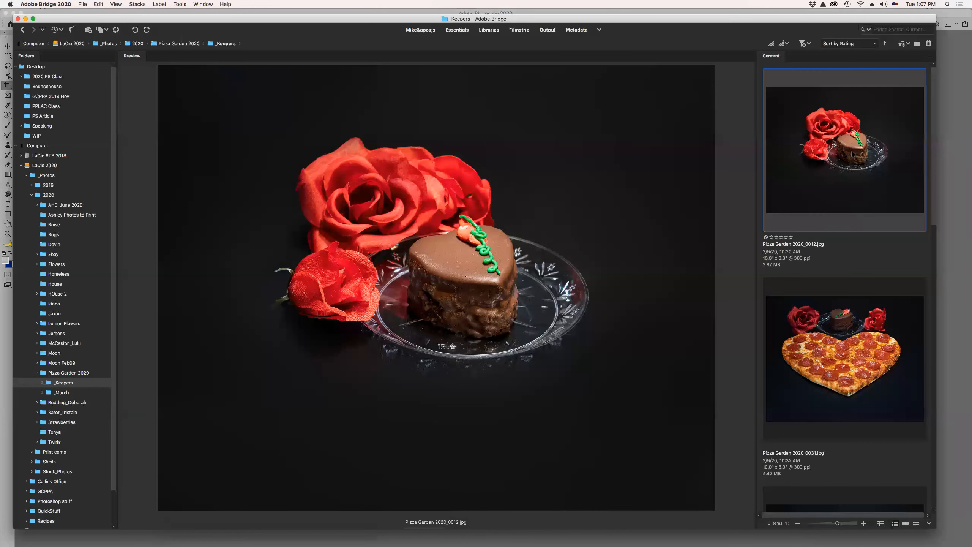
# Open Pizza Garden 2020_0031.jpg in Photoshop, crop it to 5 × 4 in at 300 ppi, and run the Save and Close action.
pyautogui.click(841, 342)
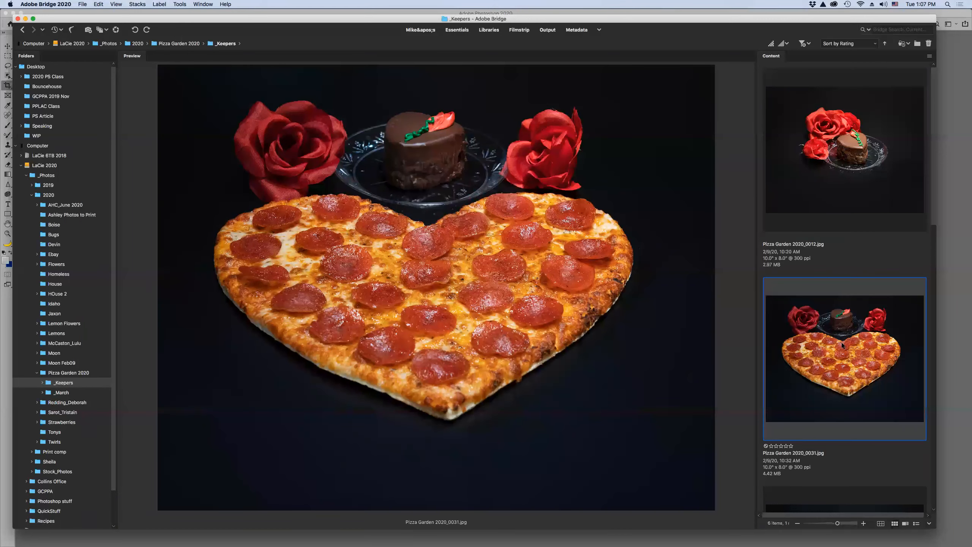
pyautogui.doubleClick(835, 343)
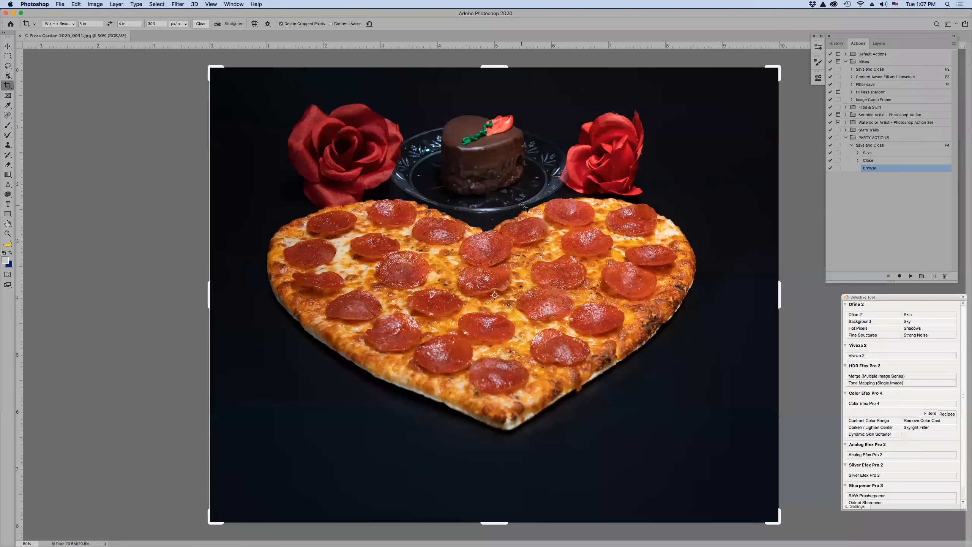
pyautogui.press('Return')
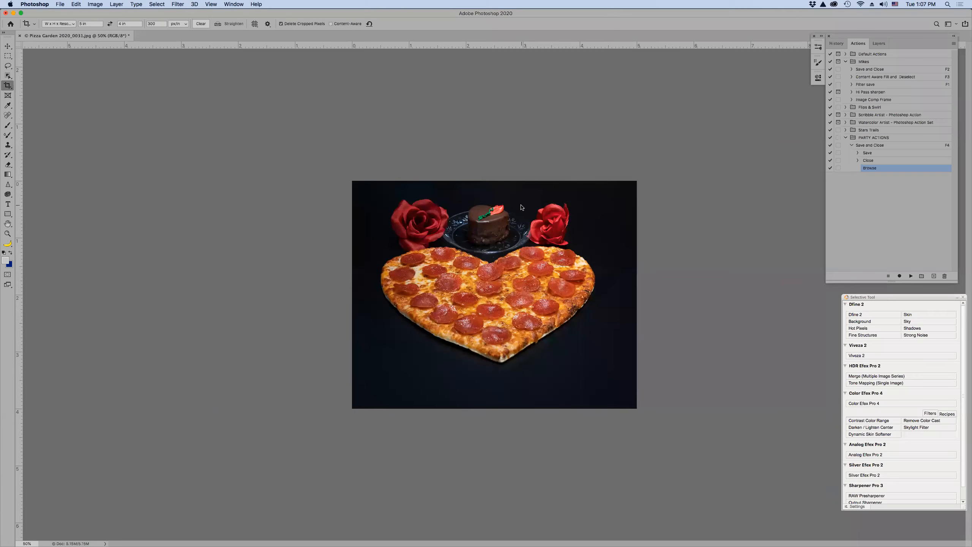
pyautogui.press('F4')
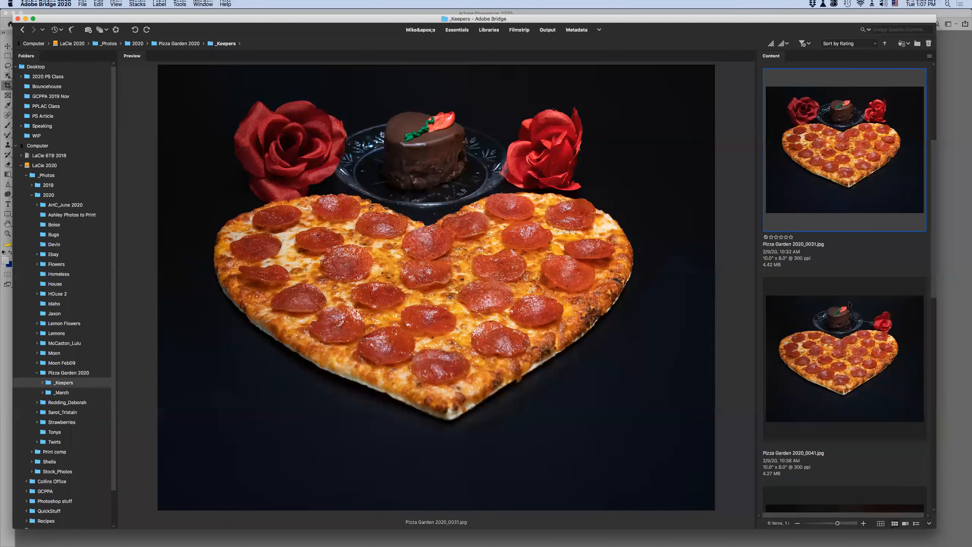
# Open Pizza Garden 2020_0041.jpg in Photoshop, crop it to 5 × 4 in at 300 ppi, and run the Save and Close action.
pyautogui.click(837, 329)
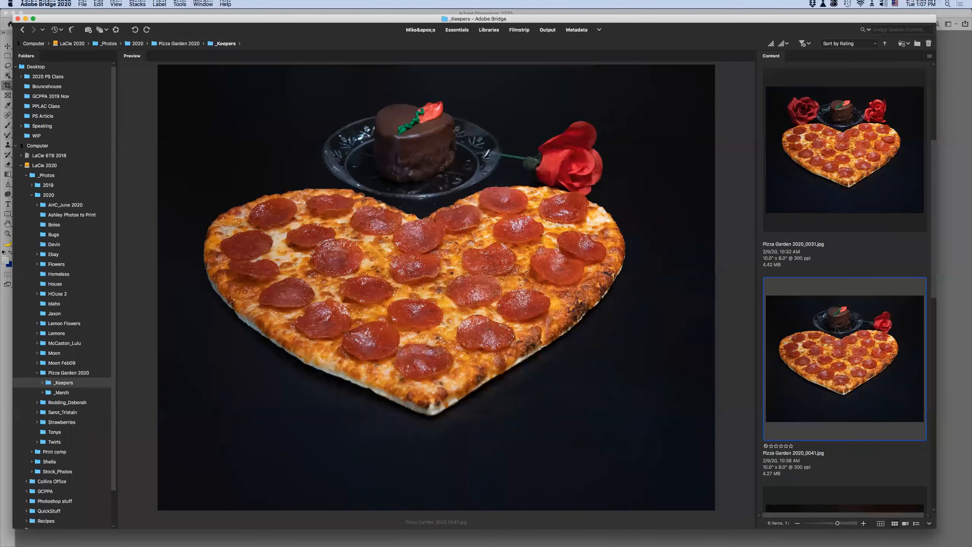
pyautogui.doubleClick(819, 328)
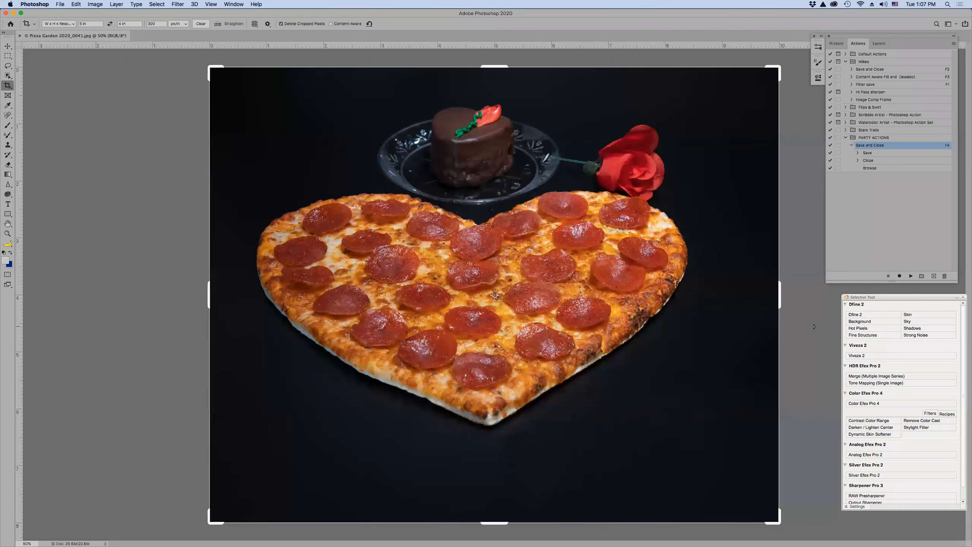
pyautogui.press('Return')
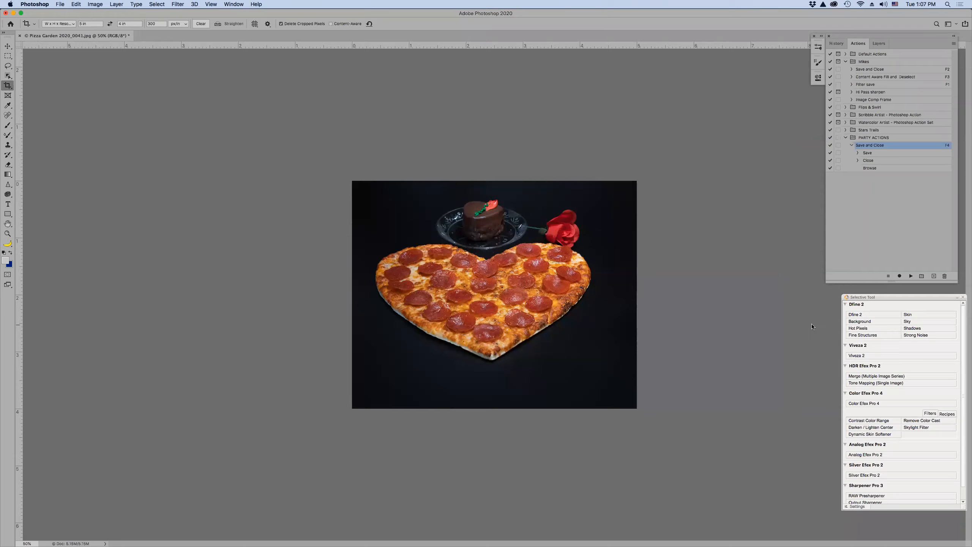
pyautogui.press('F4')
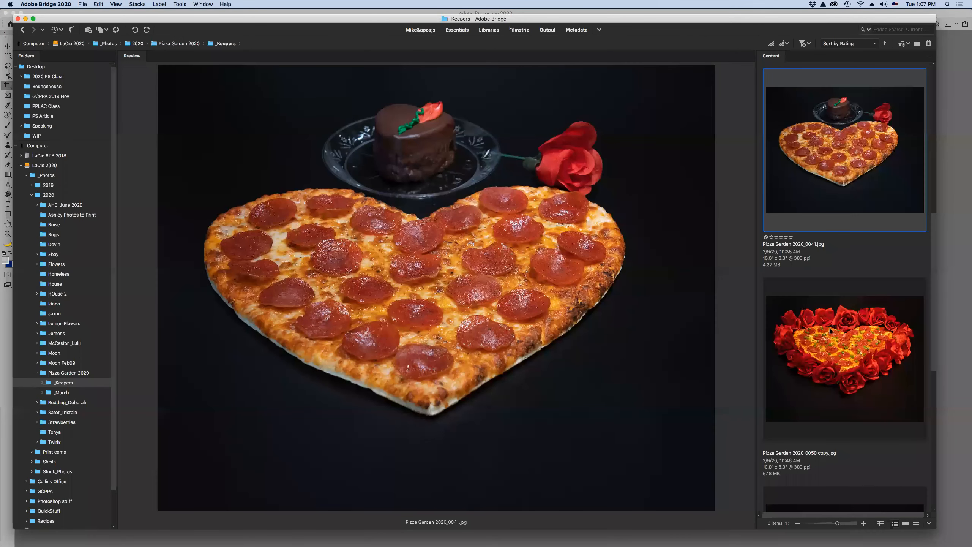
# Open Pizza Garden 2020_0050 copy.jpg and 2020_0056 copy.jpg together, then crop the 0056 copy to 5 × 4 in and run Save and Close.
pyautogui.click(830, 330)
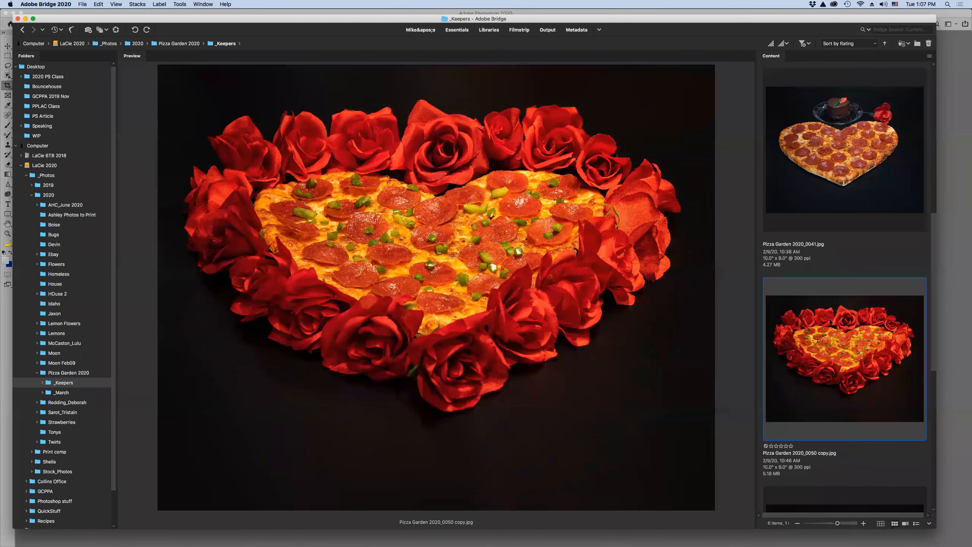
pyautogui.scroll(-5, 827, 320)
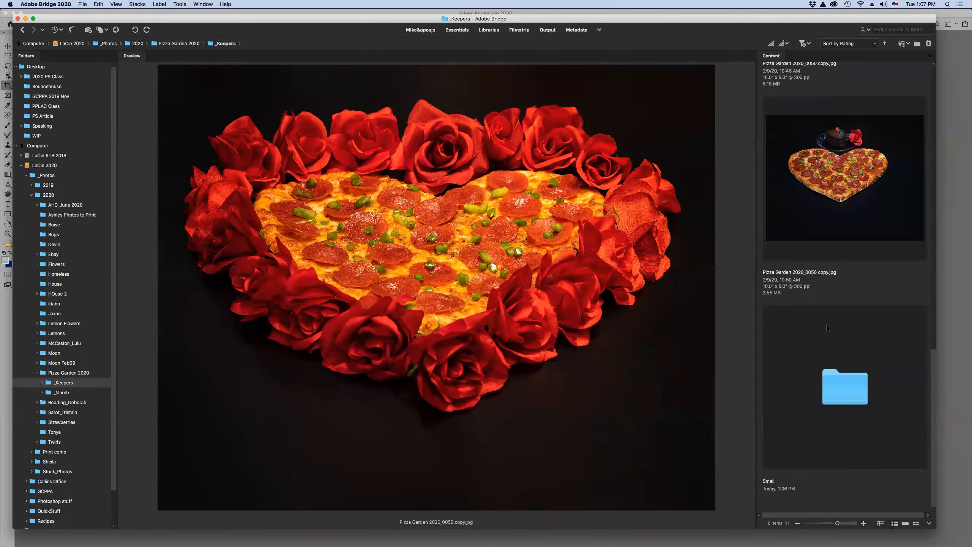
pyautogui.keyDown('super'); pyautogui.click(825, 196); pyautogui.keyUp('super')
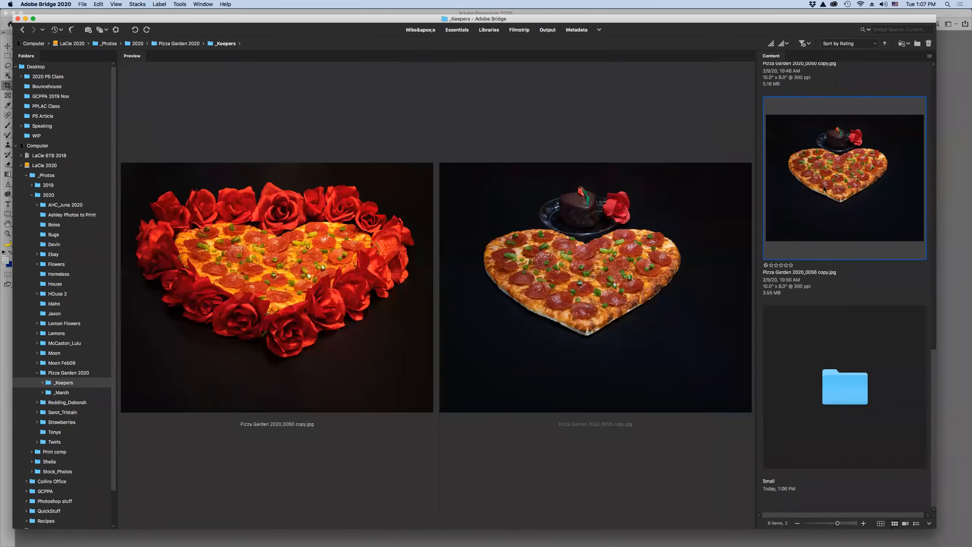
pyautogui.doubleClick(824, 184)
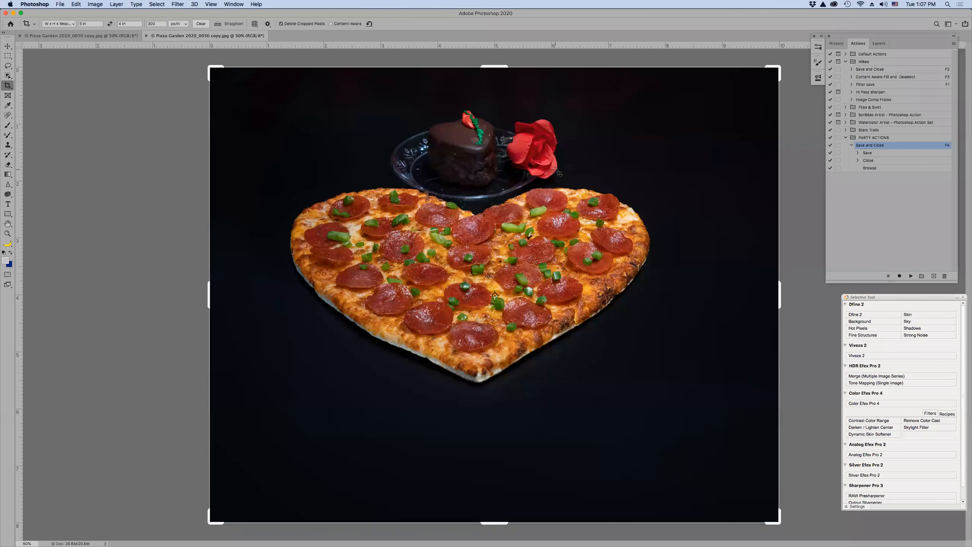
pyautogui.press('Return')
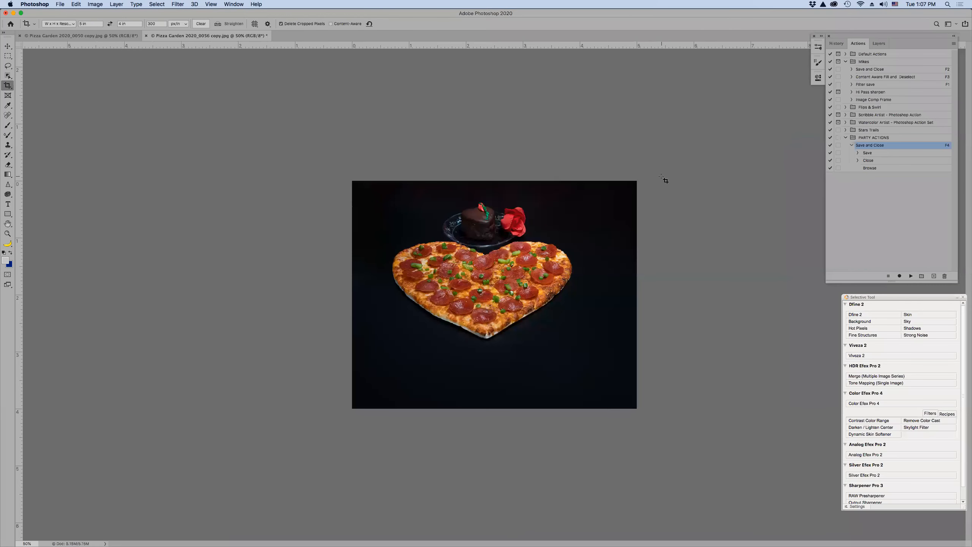
pyautogui.press('F4')
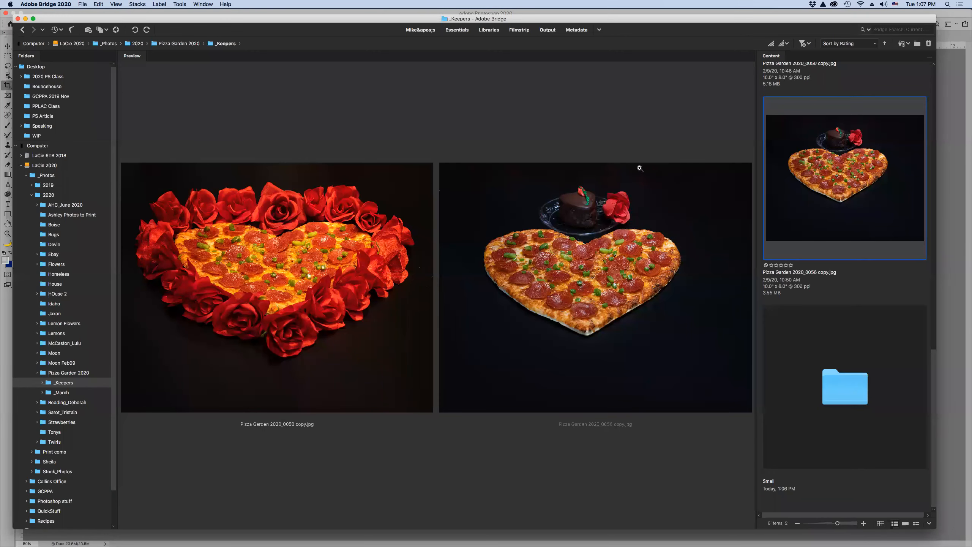
# Back in Photoshop, run Save and Close on Pizza Garden 2020_0050 copy.jpg with its Browse step disabled for the run, and re-enable Browse.
pyautogui.click(625, 13)
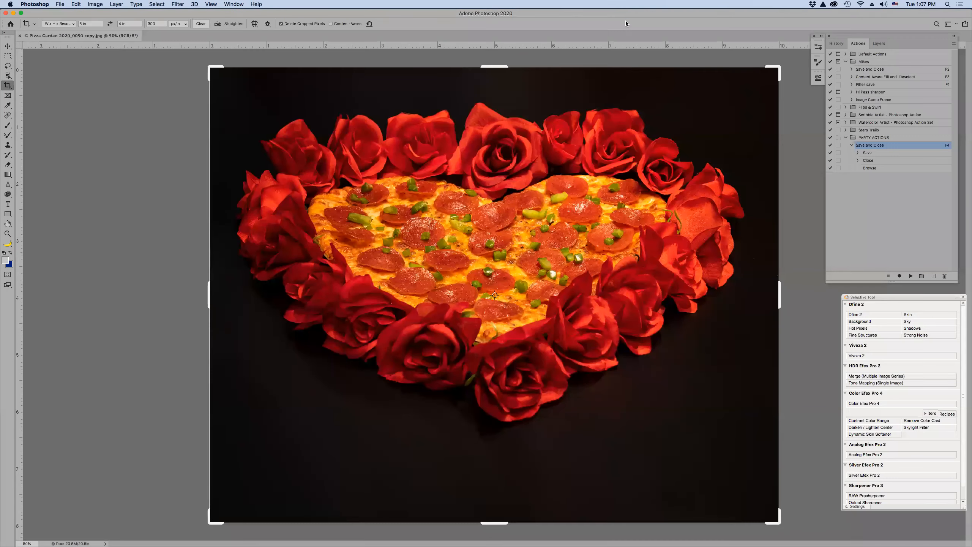
pyautogui.click(830, 169)
pyautogui.click(830, 169)
pyautogui.press('F4')
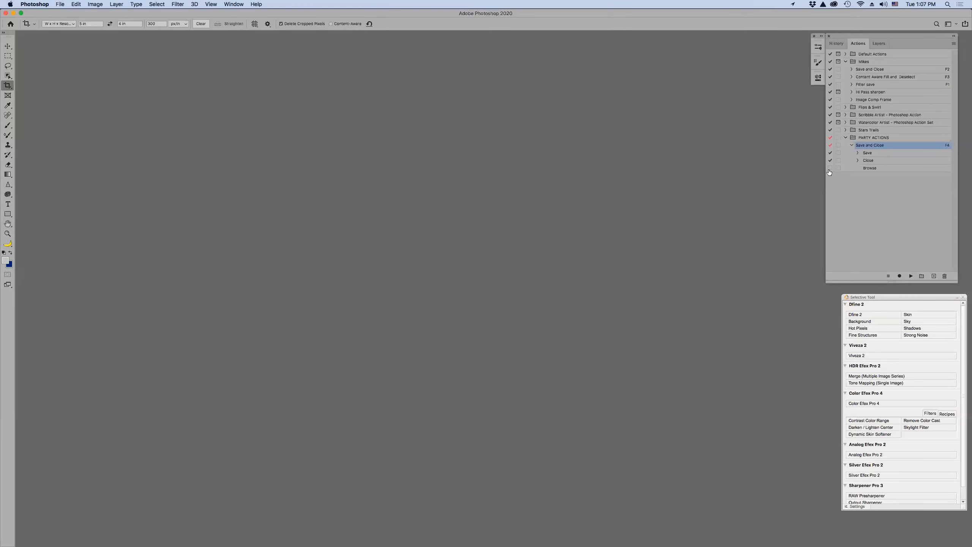
# Switch to Bridge, open the Small folder inside _Keepers, and select all its images for preview.
pyautogui.press('super+Tab')
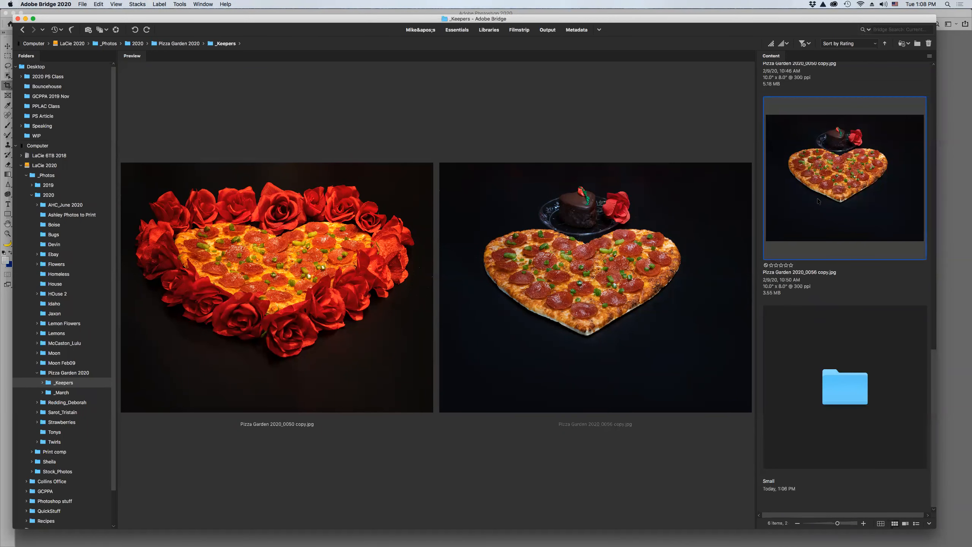
pyautogui.click(841, 389)
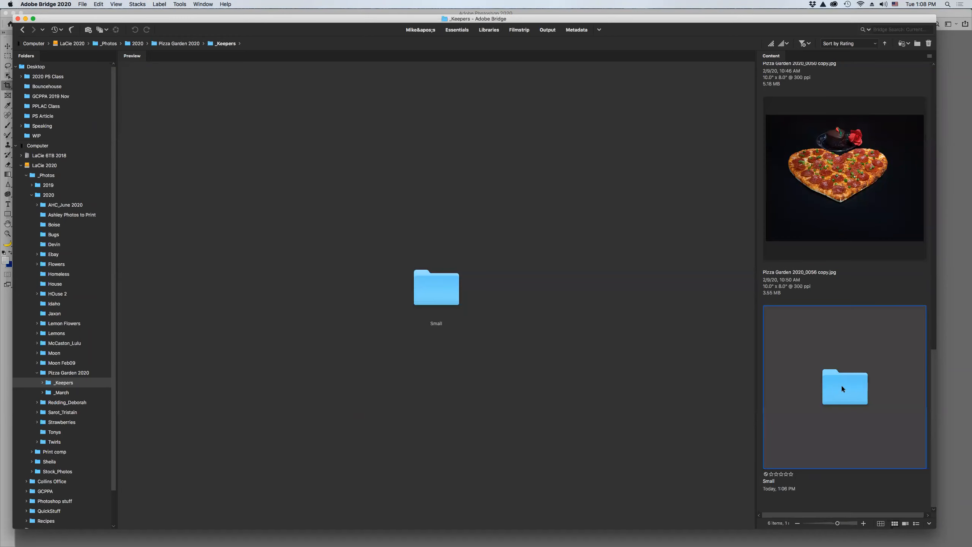
pyautogui.doubleClick(841, 388)
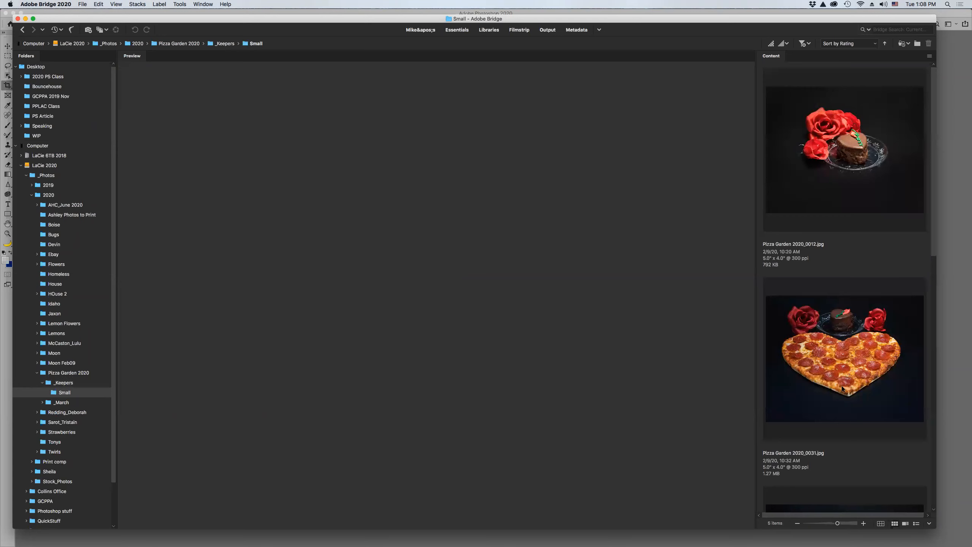
pyautogui.press('super+a')
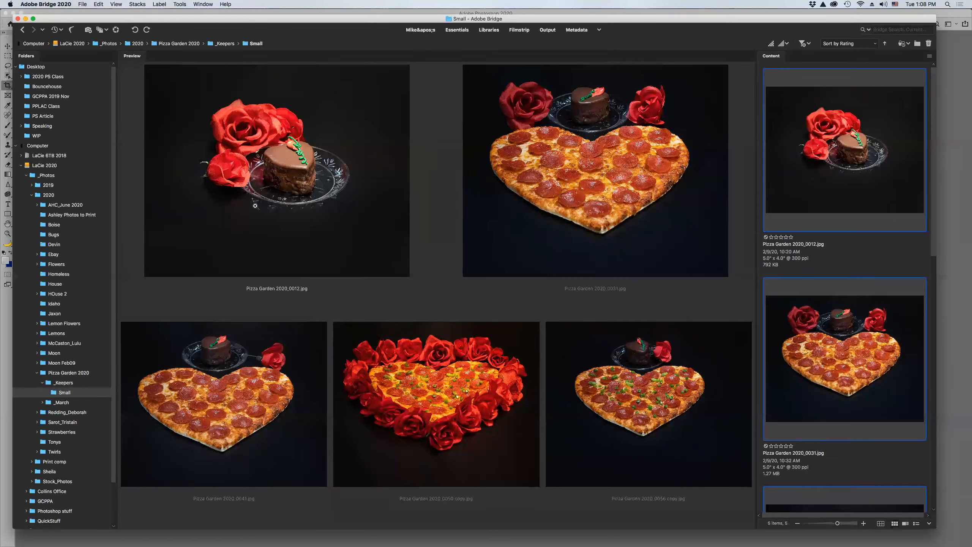
# Collapse the steps of the Save and Close action in Photoshop and return to Bridge.
pyautogui.click(394, 536)
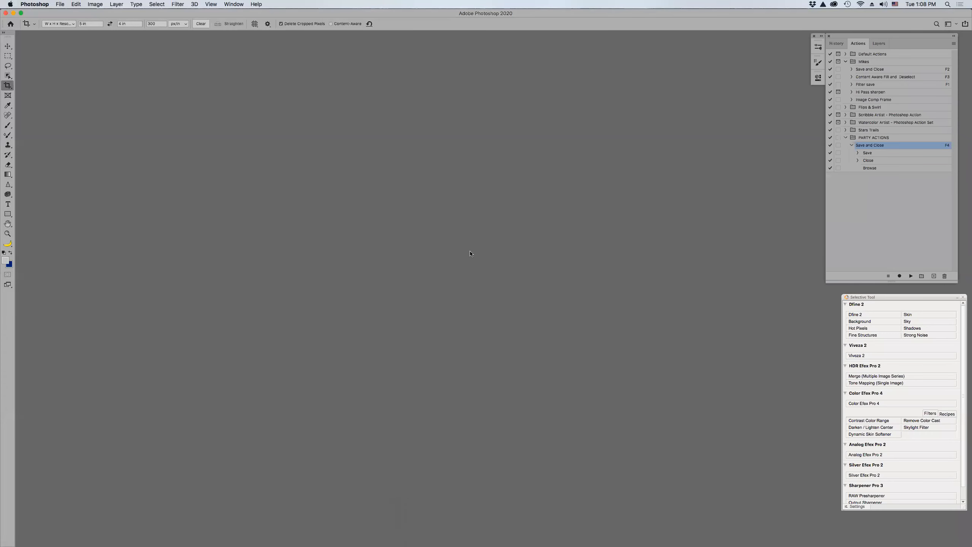
pyautogui.click(853, 146)
pyautogui.moveTo(520, 544)
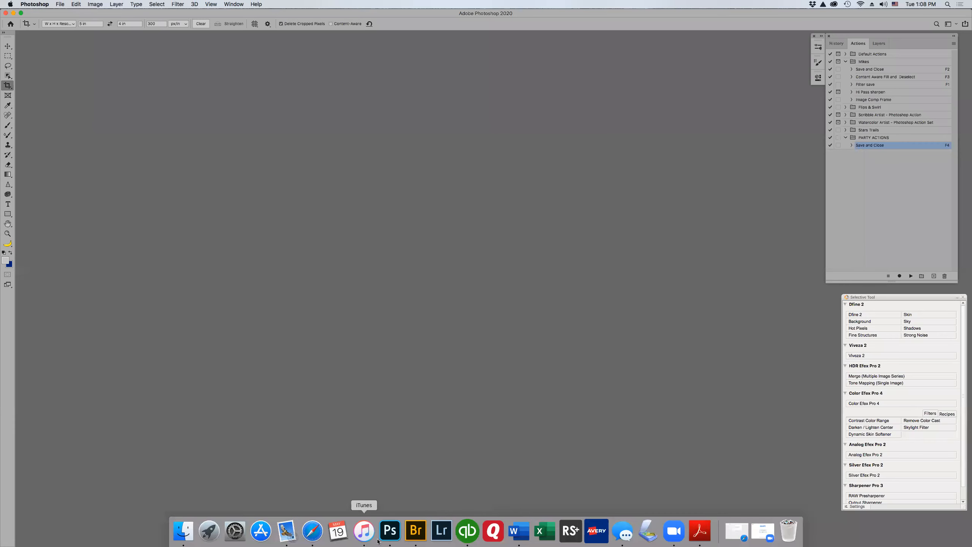
pyautogui.click(416, 533)
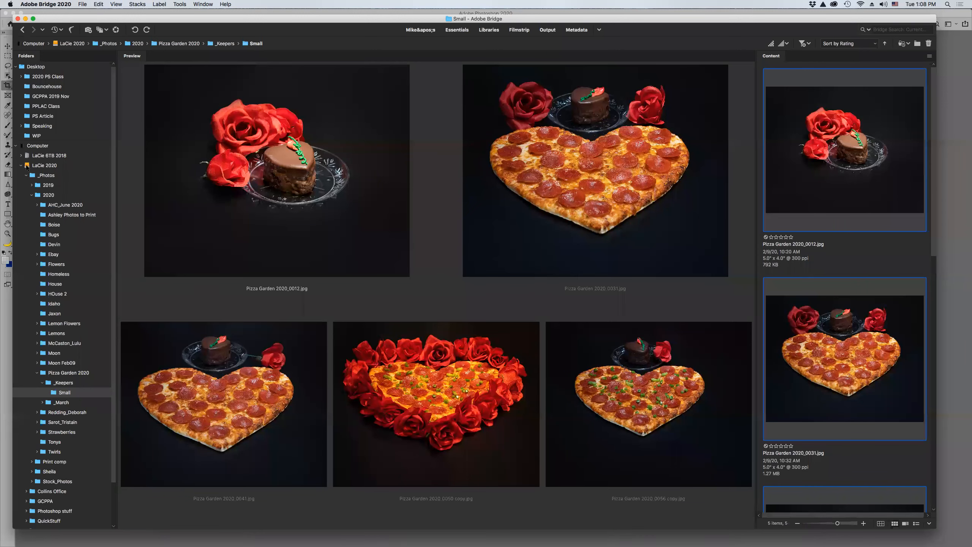
# Collapse the LaCie 2020 drive and browse to the Actions folder inside Speaking > 2019 Photoshop Class.
pyautogui.click(21, 166)
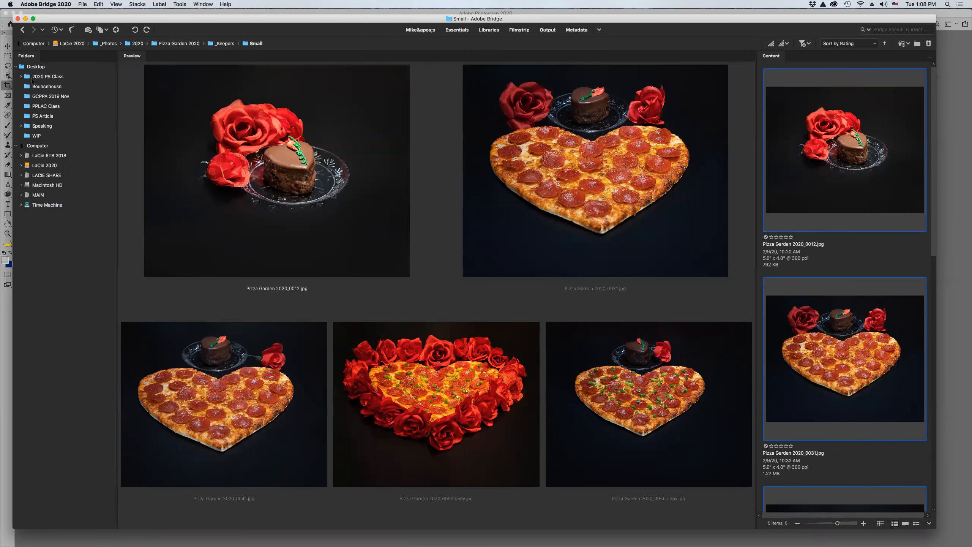
pyautogui.click(28, 128)
pyautogui.click(21, 127)
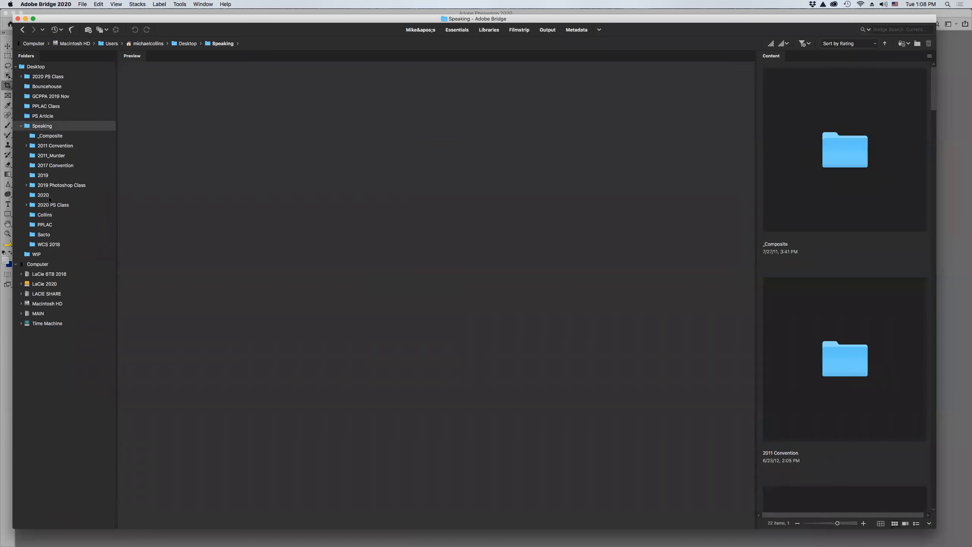
pyautogui.doubleClick(49, 186)
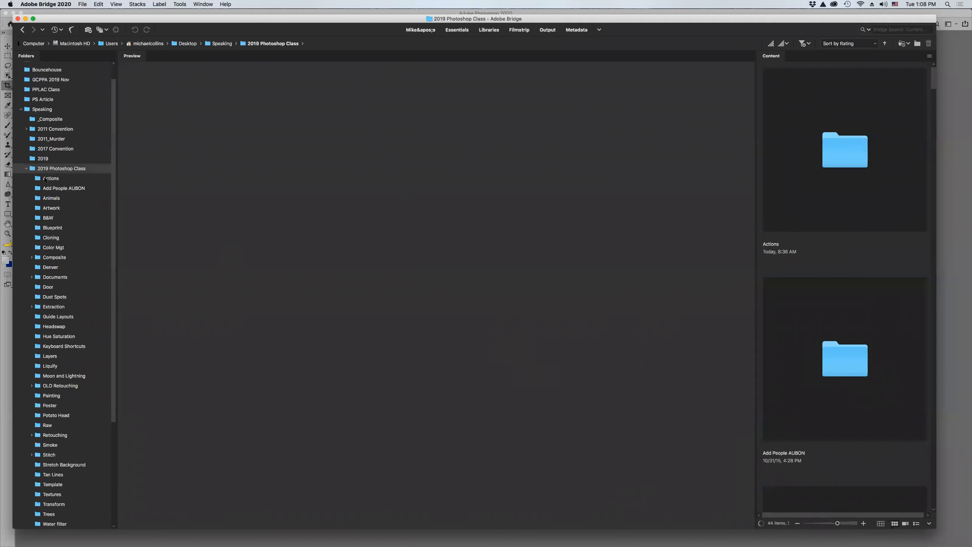
pyautogui.click(50, 179)
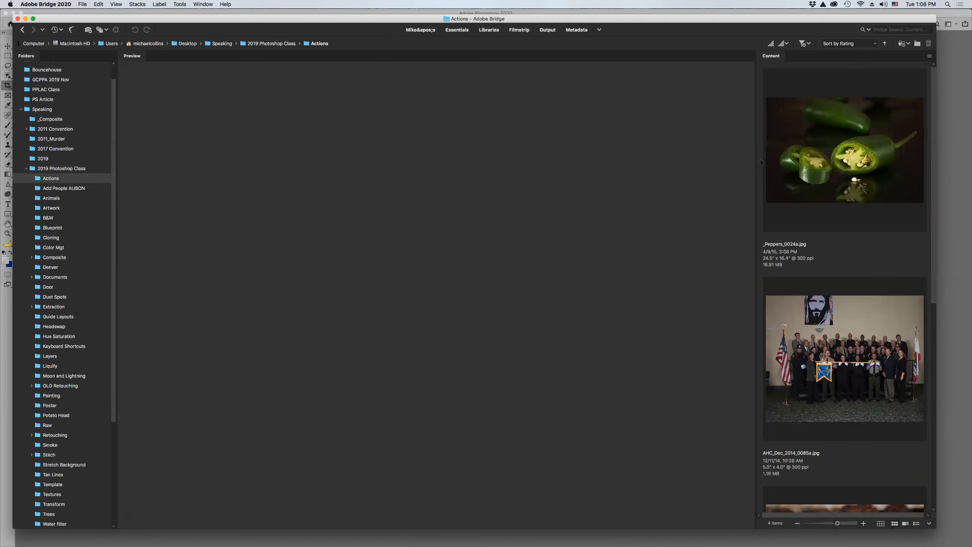
# Open Bear_0042.jpg from the Actions folder in Photoshop.
pyautogui.scroll(-10, 855, 326)
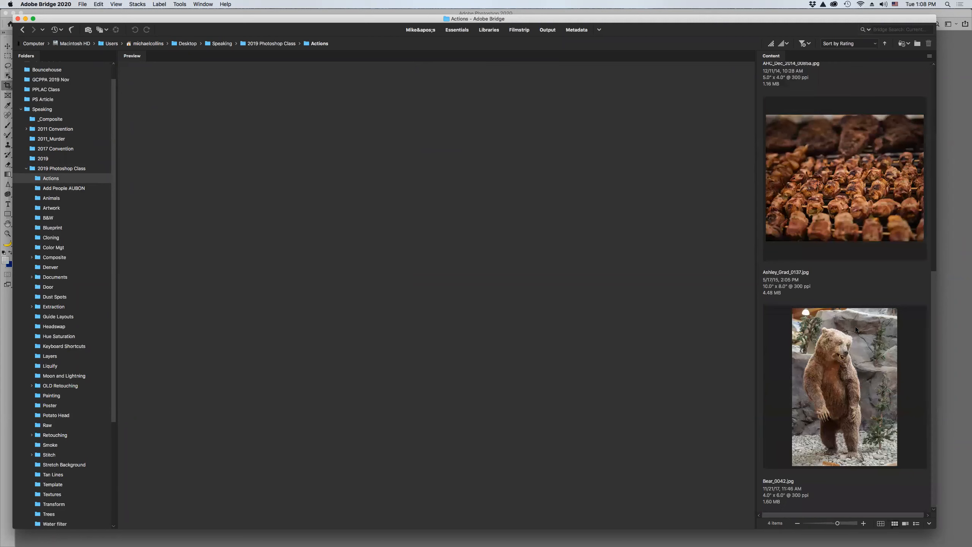
pyautogui.click(853, 322)
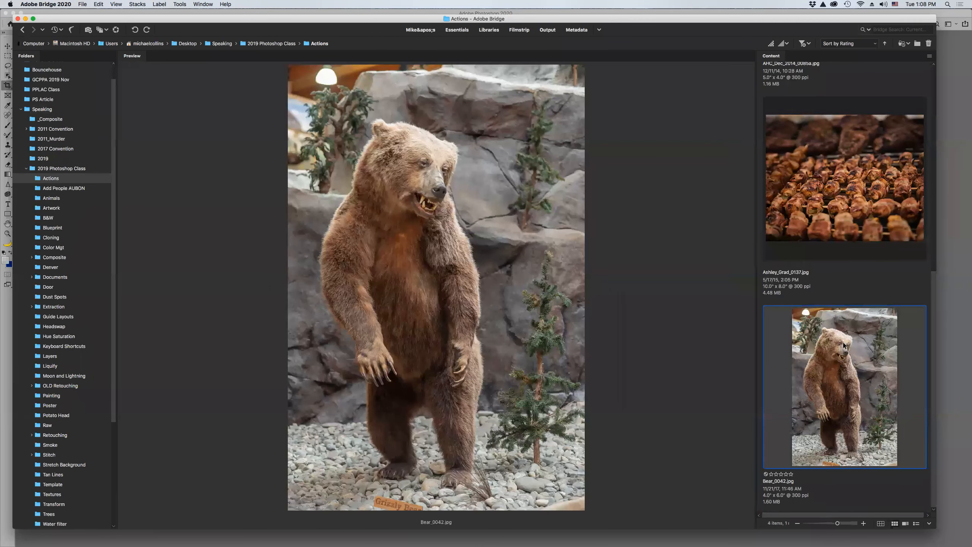
pyautogui.doubleClick(843, 344)
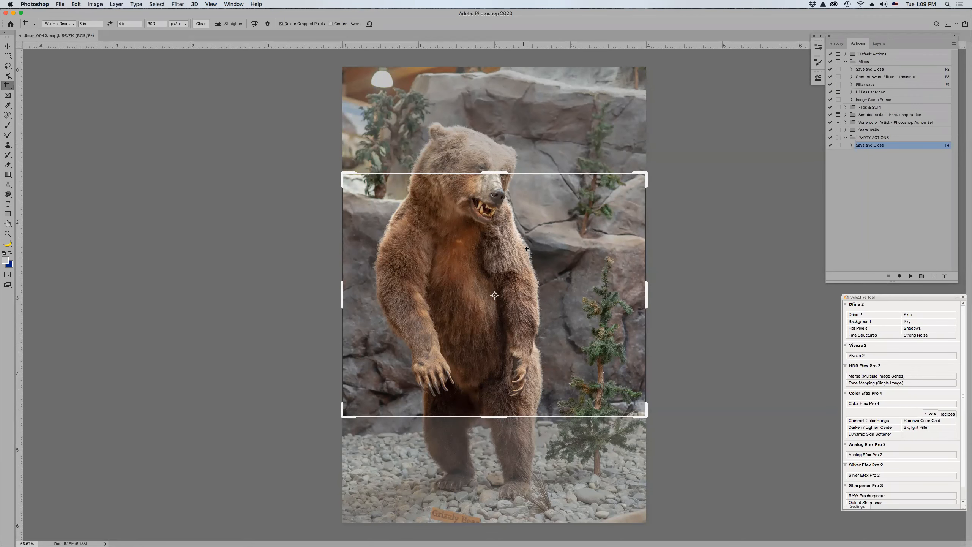
# Leave the crop and try to outline the Grizzly Bear sign at the photo's lower edge with the Lasso tool.
pyautogui.press('z')
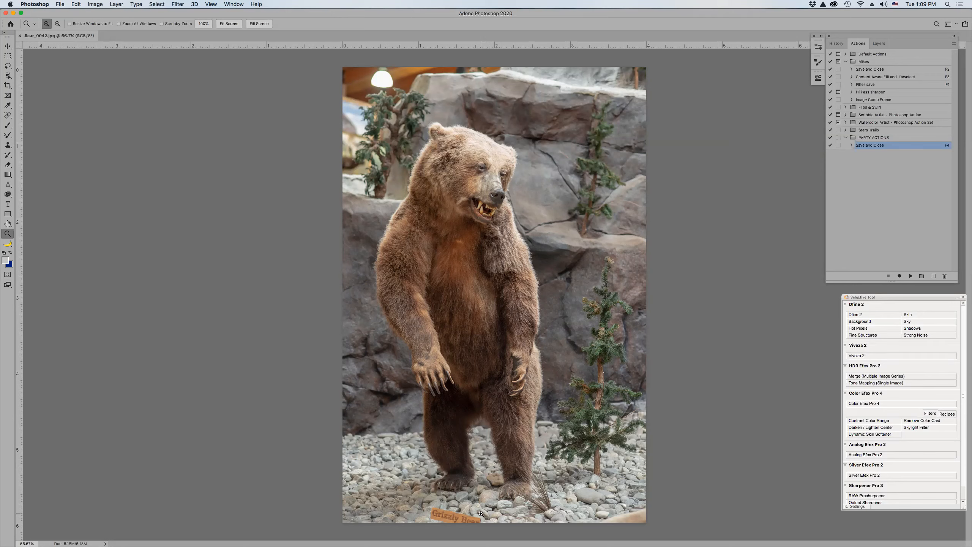
pyautogui.press('l')
pyautogui.moveTo(467, 512)
pyautogui.mouseDown()
pyautogui.moveTo(426, 508)
pyautogui.moveTo(431, 524)
pyautogui.moveTo(447, 527)
pyautogui.moveTo(475, 529)
pyautogui.moveTo(465, 512)
pyautogui.mouseUp()
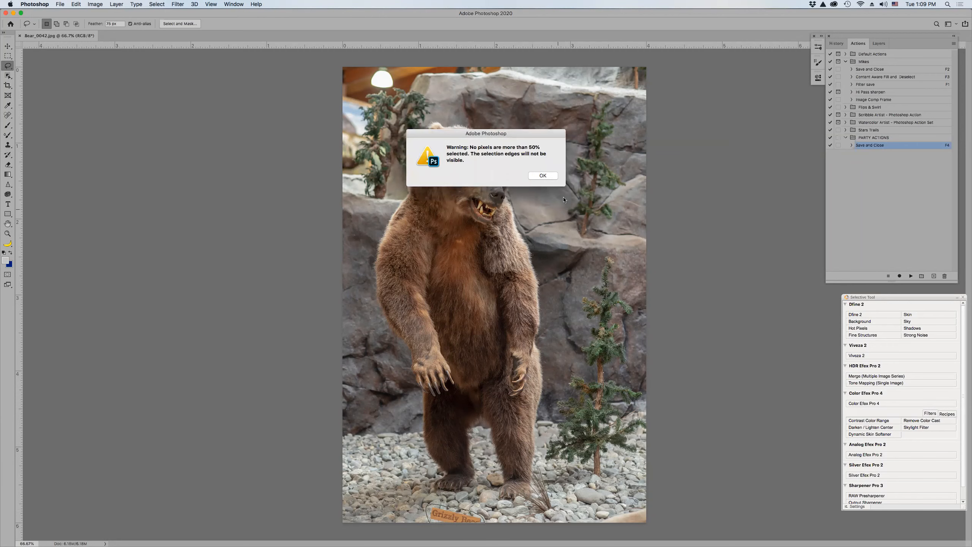
pyautogui.click(544, 176)
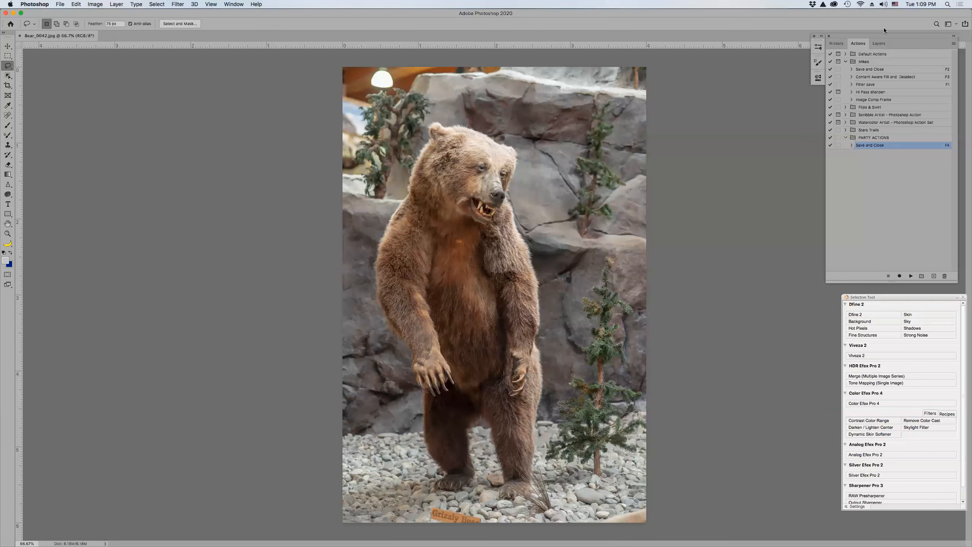
pyautogui.click(880, 43)
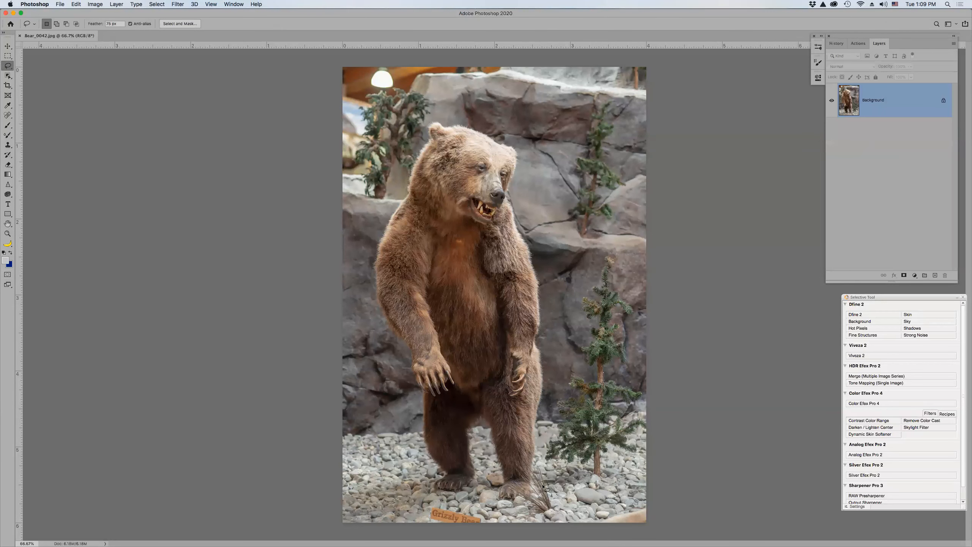
pyautogui.moveTo(473, 510)
pyautogui.mouseDown()
pyautogui.moveTo(451, 505)
pyautogui.moveTo(423, 516)
pyautogui.moveTo(457, 523)
pyautogui.moveTo(478, 513)
pyautogui.mouseUp()
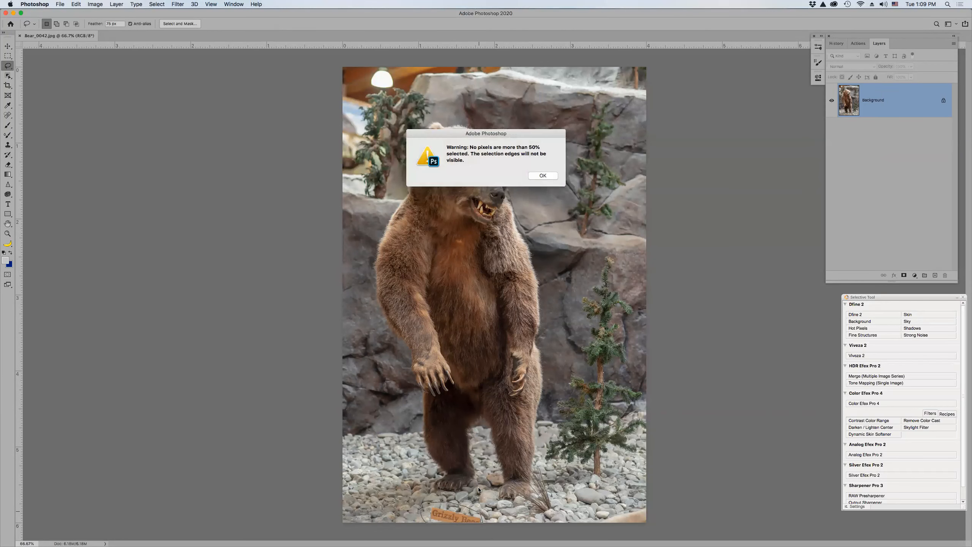
pyautogui.click(543, 176)
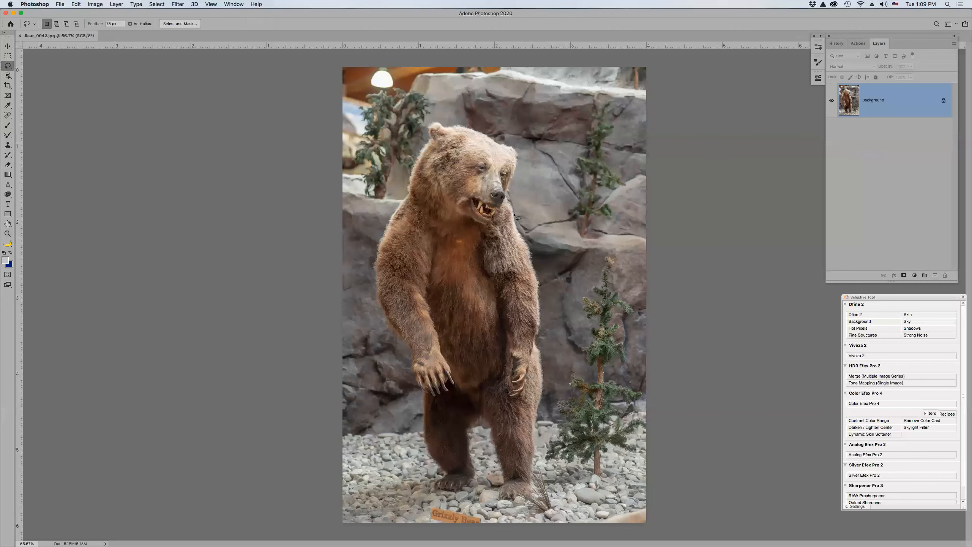
pyautogui.moveTo(450, 505)
pyautogui.mouseDown()
pyautogui.moveTo(424, 516)
pyautogui.moveTo(427, 525)
pyautogui.moveTo(488, 530)
pyautogui.moveTo(451, 505)
pyautogui.mouseUp()
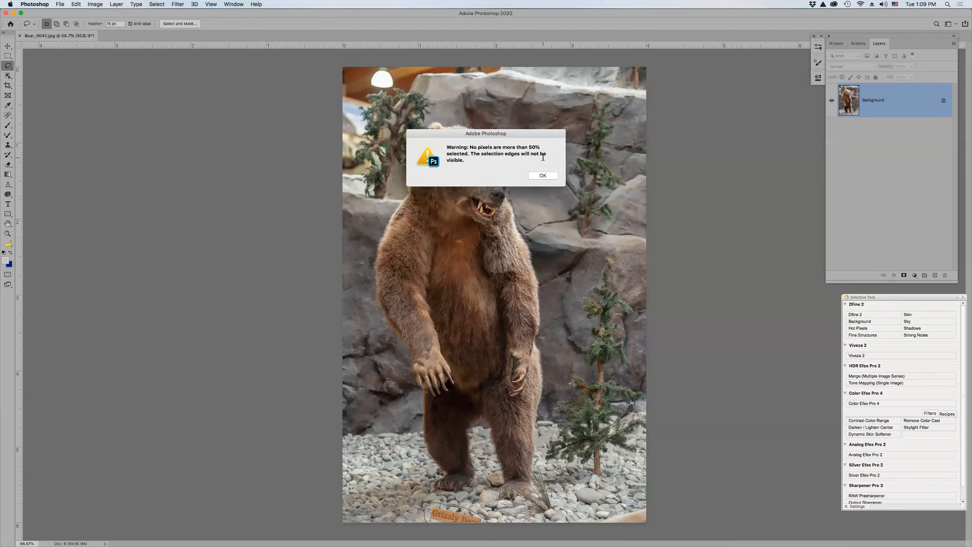
pyautogui.click(541, 176)
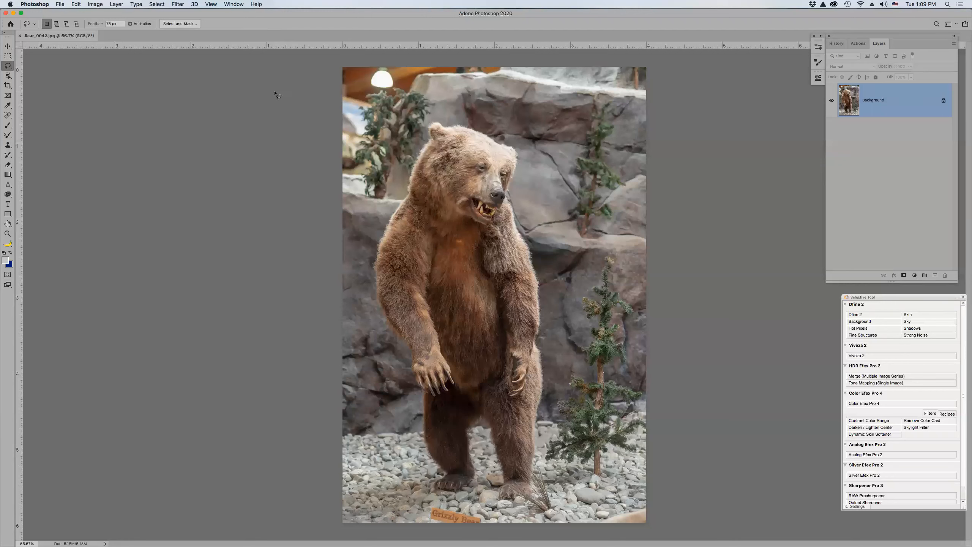
# Set the Lasso tool's feather to 1 px.
pyautogui.click(107, 24)
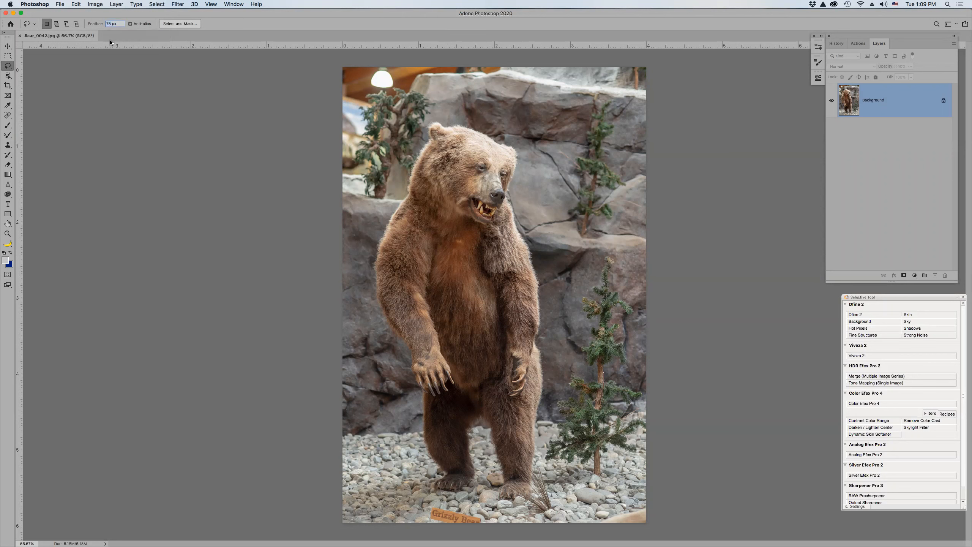
pyautogui.write('1')
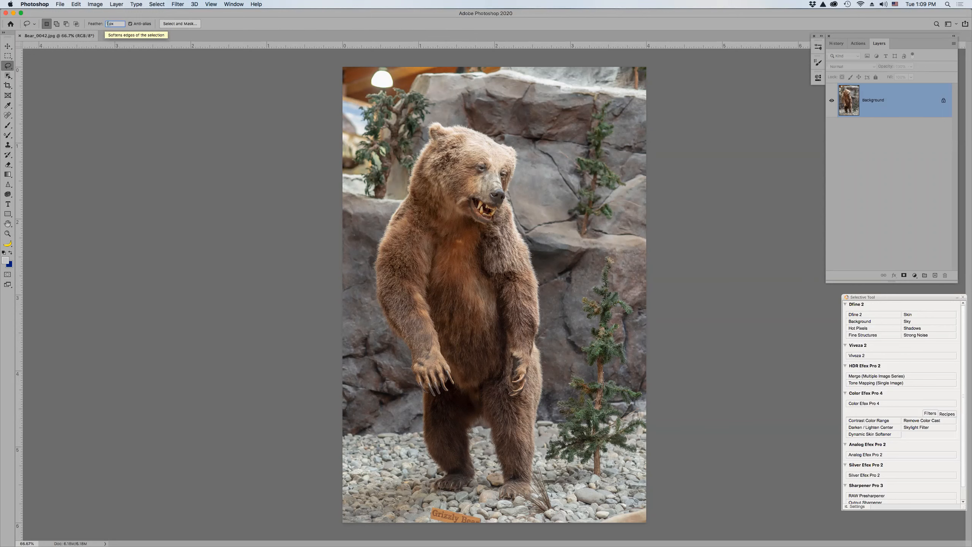
pyautogui.press('Return')
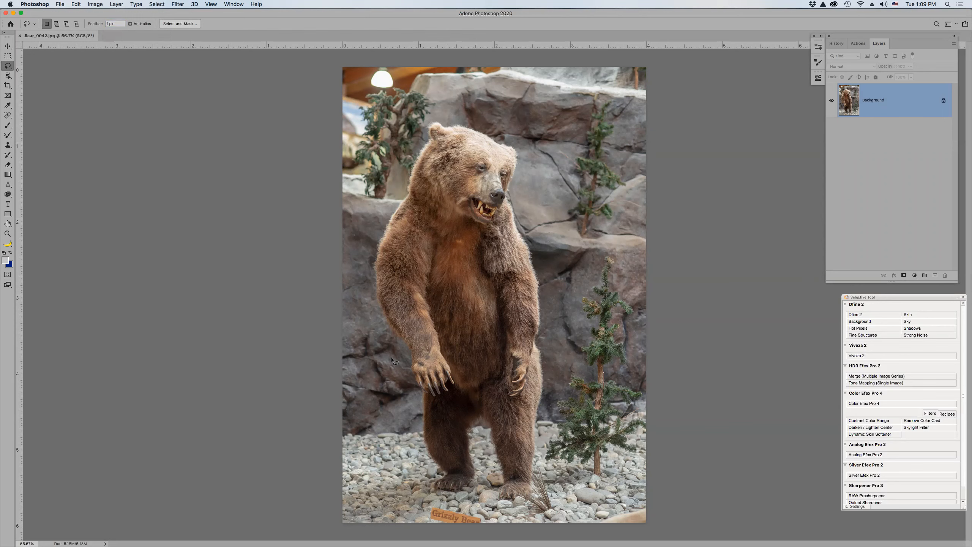
# Outline the Grizzly Bear sign with the Lasso, replace it with a content-aware fill and deselect.
pyautogui.moveTo(460, 511)
pyautogui.mouseDown()
pyautogui.moveTo(432, 505)
pyautogui.moveTo(428, 524)
pyautogui.moveTo(483, 534)
pyautogui.moveTo(480, 515)
pyautogui.moveTo(464, 510)
pyautogui.mouseUp()
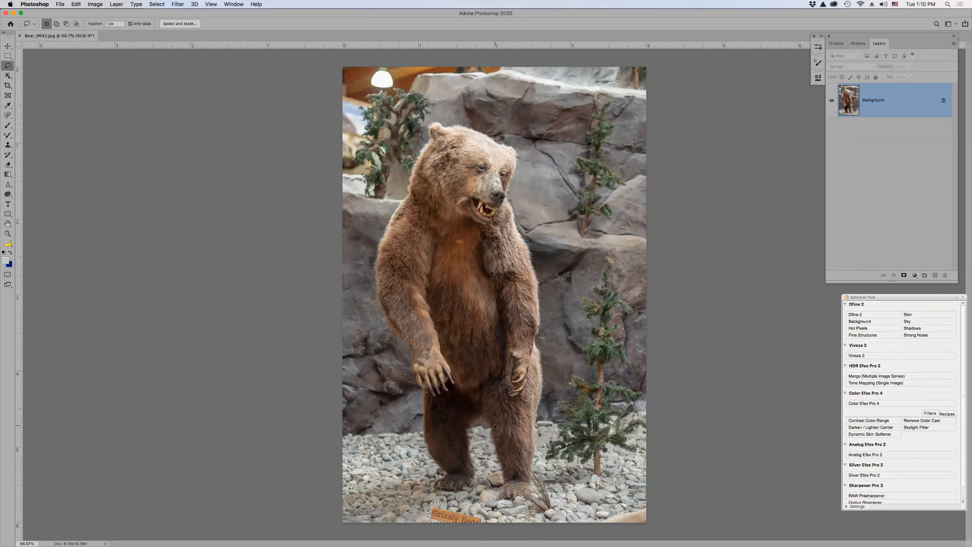
pyautogui.press('super+plus')
pyautogui.scroll(-10, 482, 423)
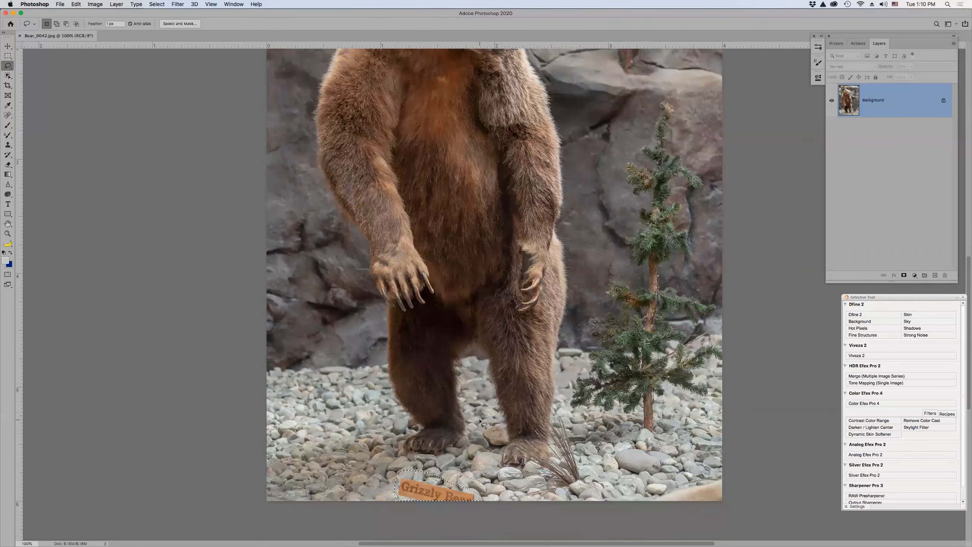
pyautogui.press('super+plus')
pyautogui.press('super+plus')
pyautogui.scroll(-15, 478, 418)
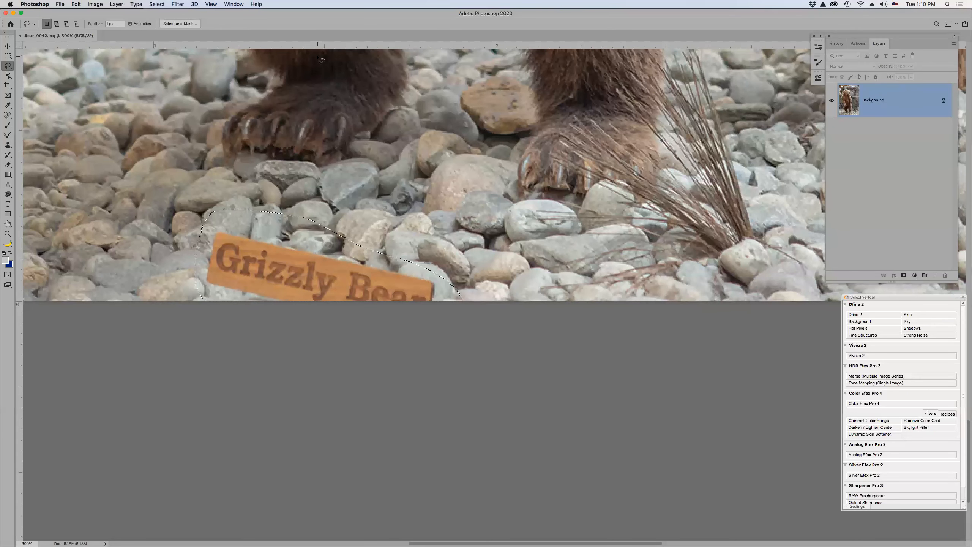
pyautogui.hotkey('shift', 'F5')
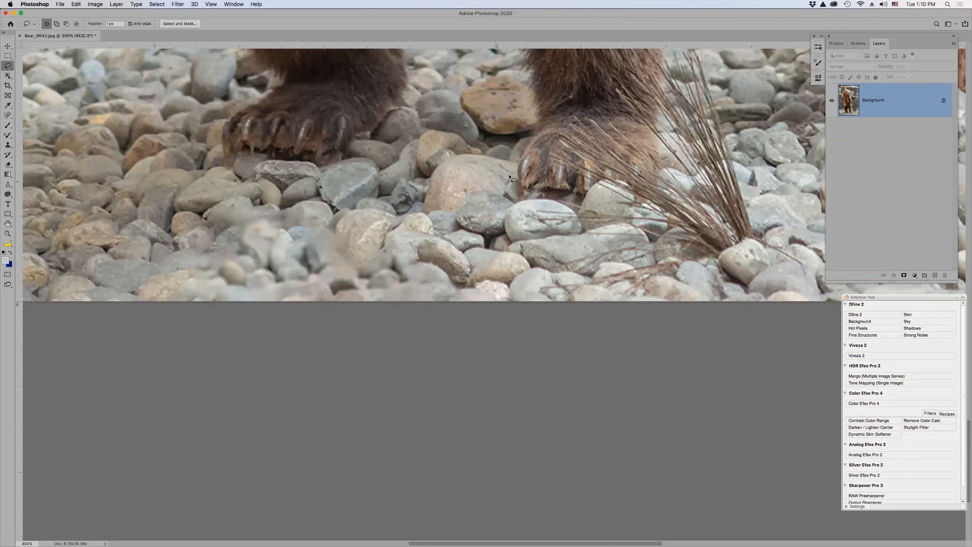
# Outline the tan object in the photo's lower-right corner and remove it with a content-aware fill.
pyautogui.hscroll(10, 658, 172)
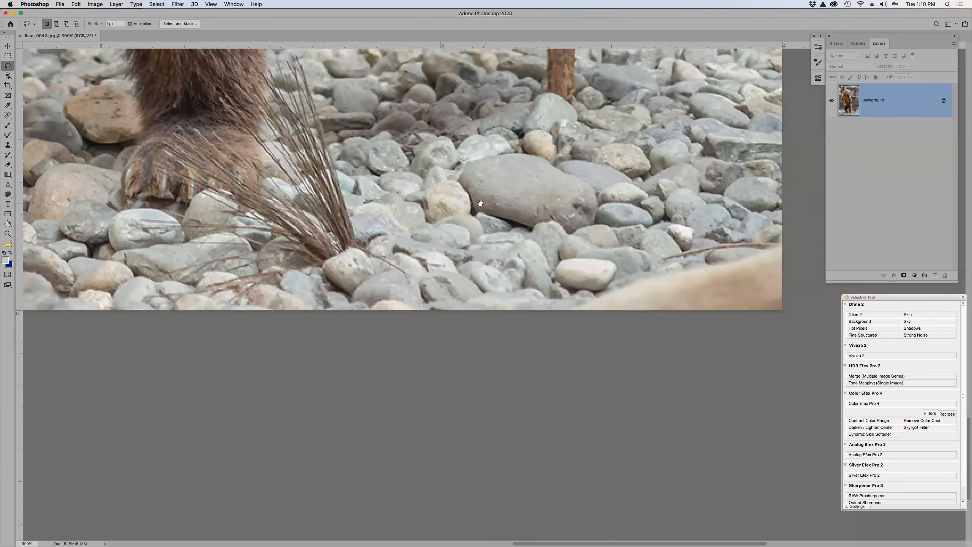
pyautogui.moveTo(742, 230)
pyautogui.mouseDown()
pyautogui.moveTo(647, 241)
pyautogui.moveTo(534, 288)
pyautogui.moveTo(544, 340)
pyautogui.mouseUp()
pyautogui.moveTo(781, 272); pyautogui.dragTo(758, 245)
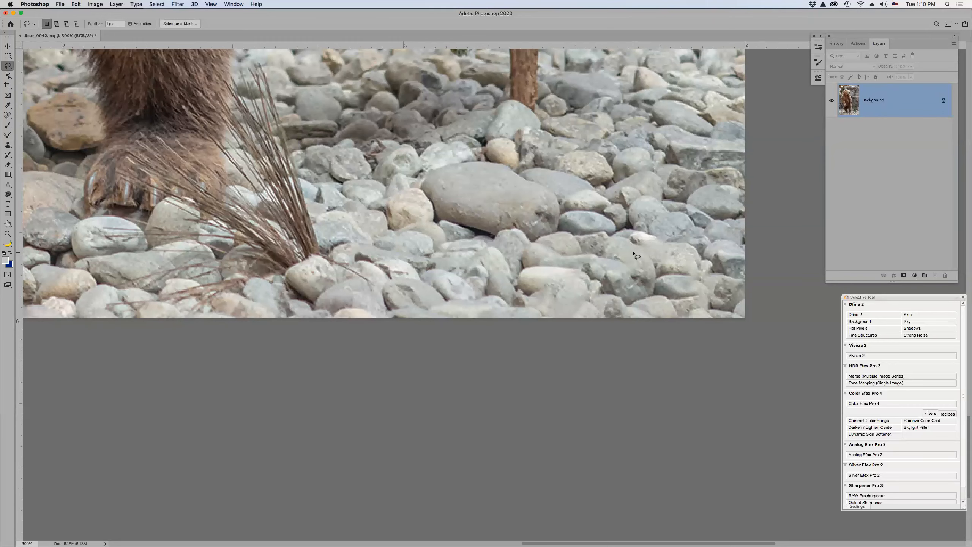
# Expand the existing Content Aware Fill and Deselect action in the Mikes set to examine its recorded steps.
pyautogui.press('super+0')
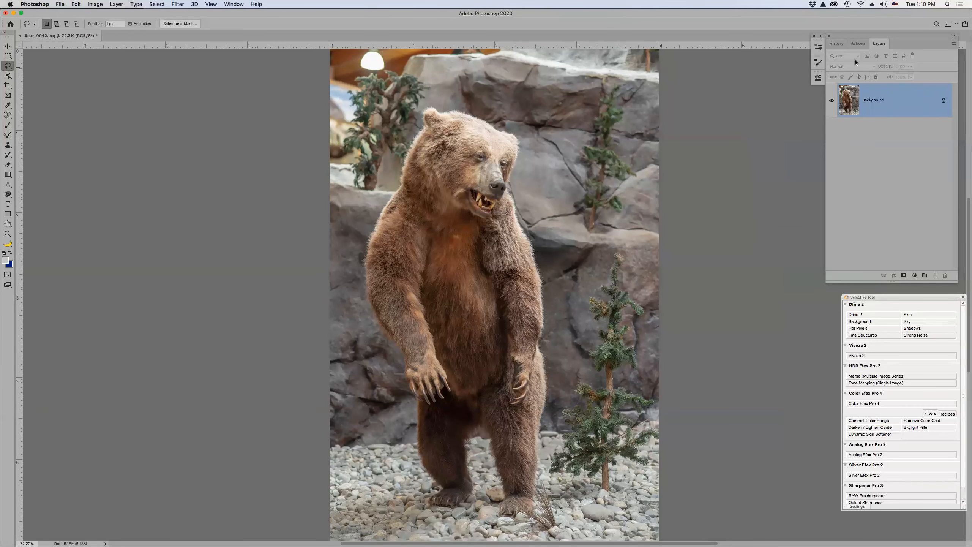
pyautogui.click(859, 44)
pyautogui.click(851, 78)
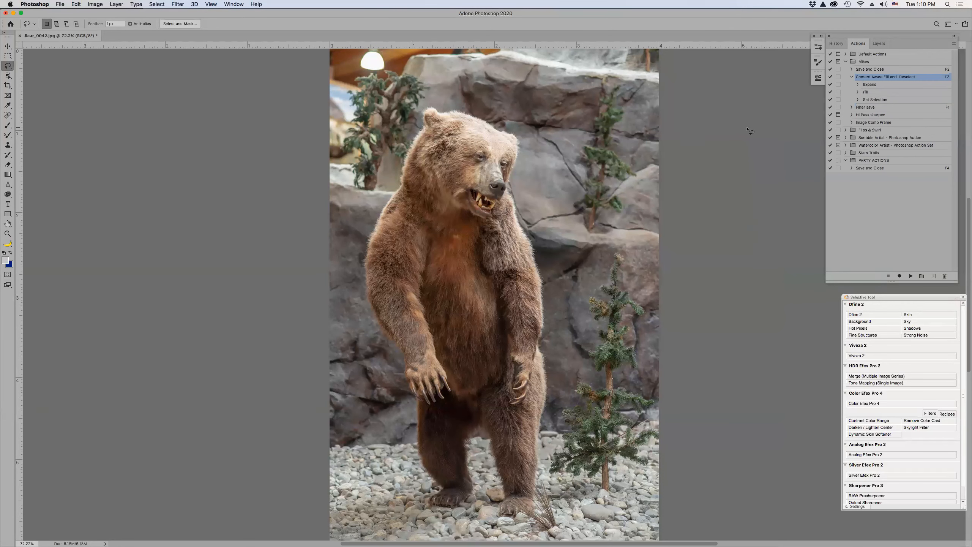
# Start recording a new action named Content Aware Fill and Deselect in the PARTY ACTIONS set, assigned to Shift+F4.
pyautogui.click(880, 161)
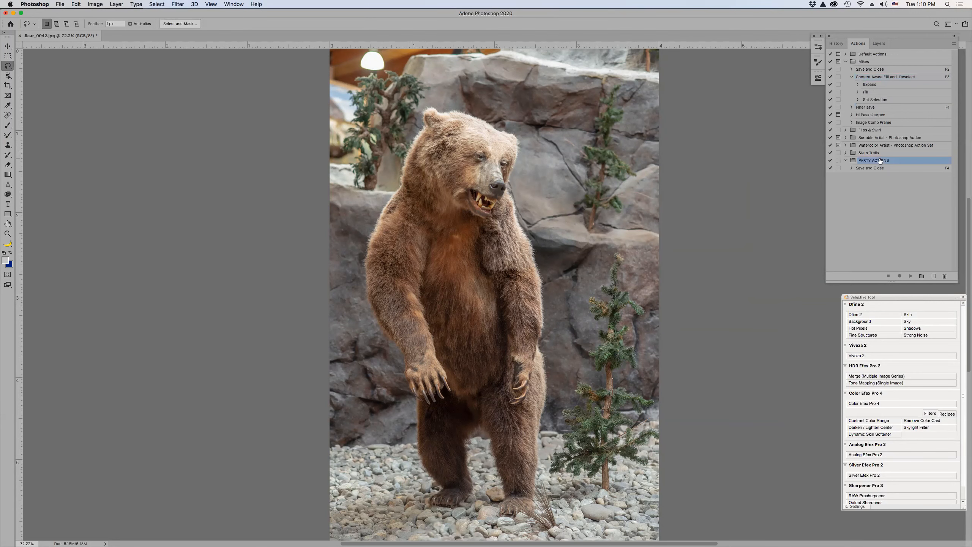
pyautogui.click(953, 45)
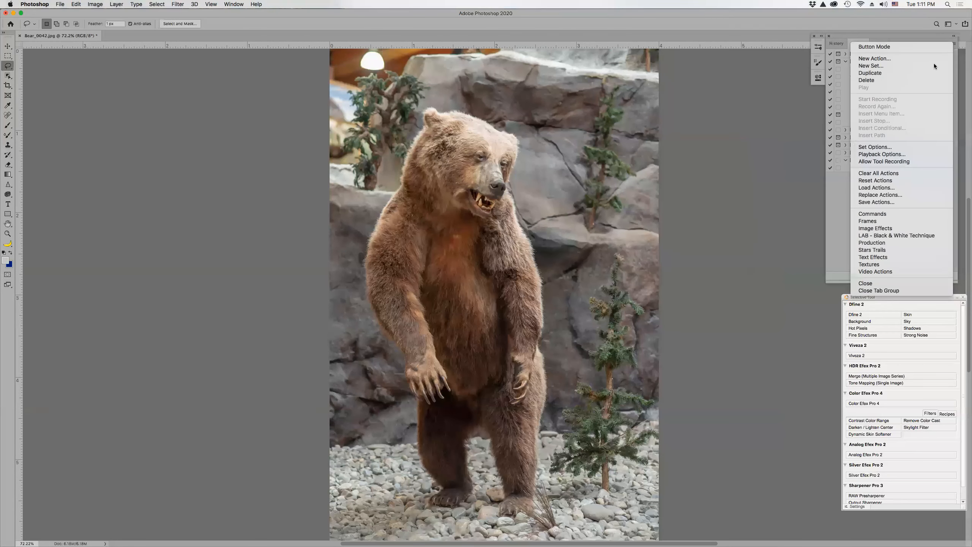
pyautogui.click(888, 59)
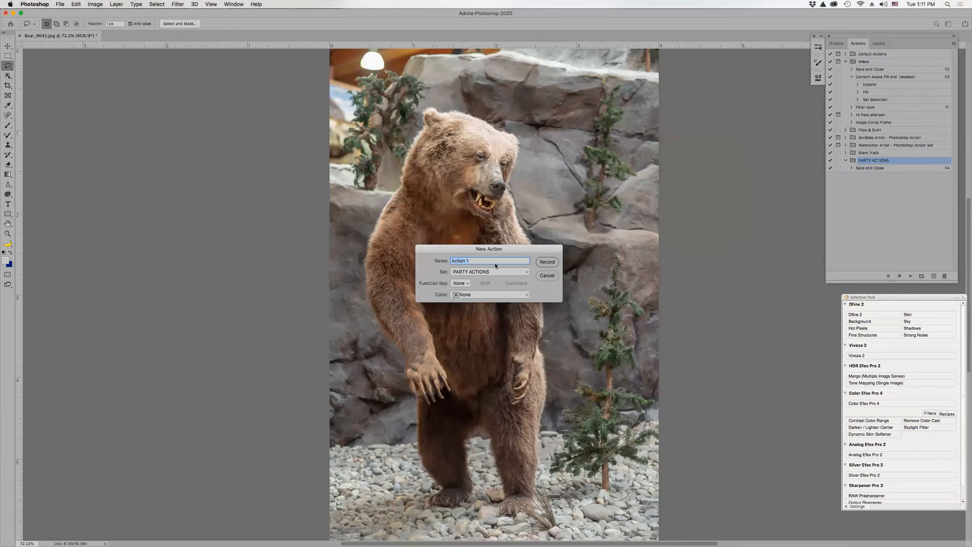
pyautogui.write('Content Aware Fill and')
pyautogui.click(466, 283)
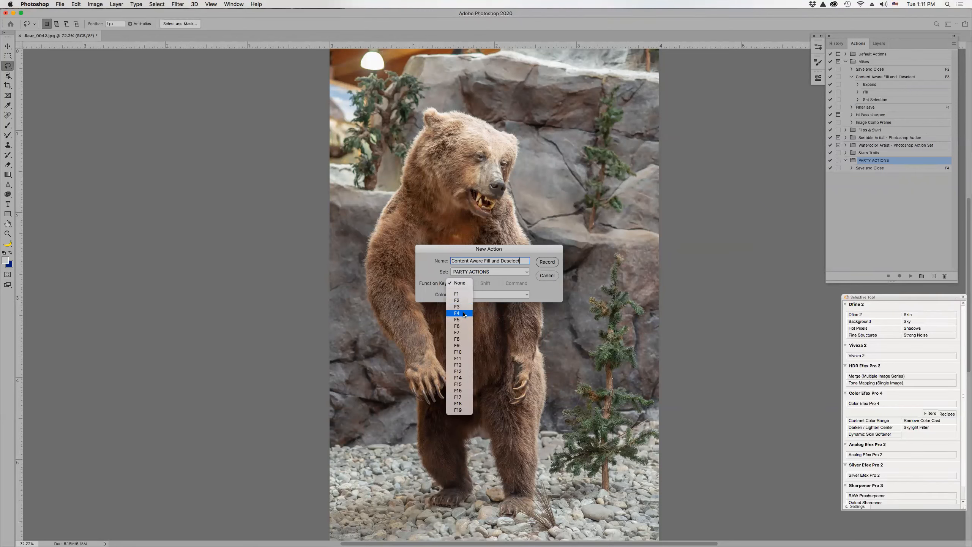
pyautogui.click(464, 314)
pyautogui.click(477, 284)
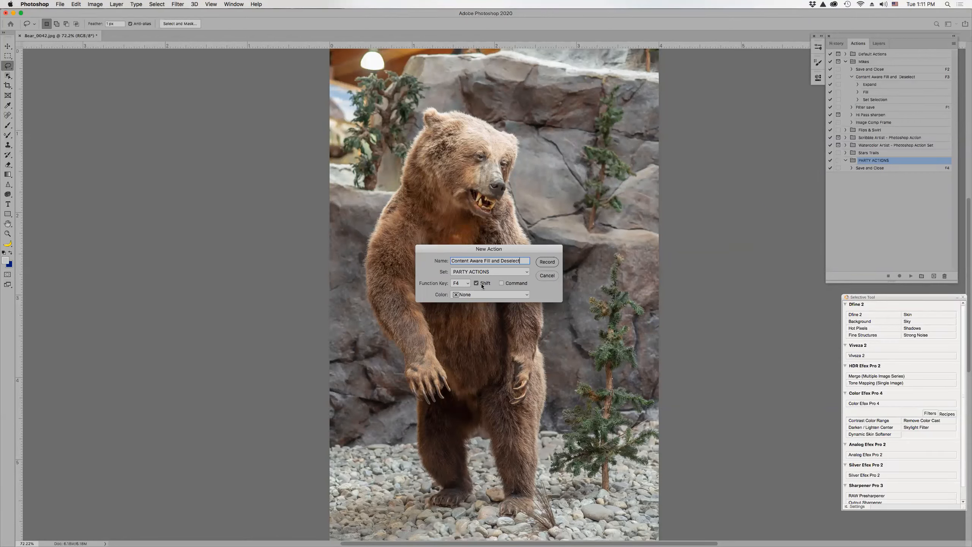
pyautogui.click(548, 262)
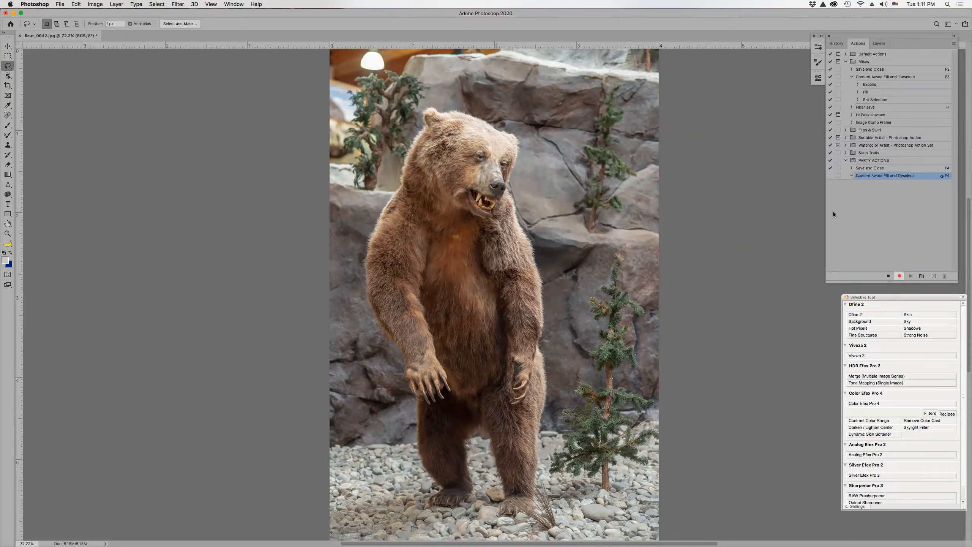
# Stop the recording and lasso the bright background with the lamp in the photo's upper-left corner.
pyautogui.click(888, 276)
pyautogui.press('super+minus')
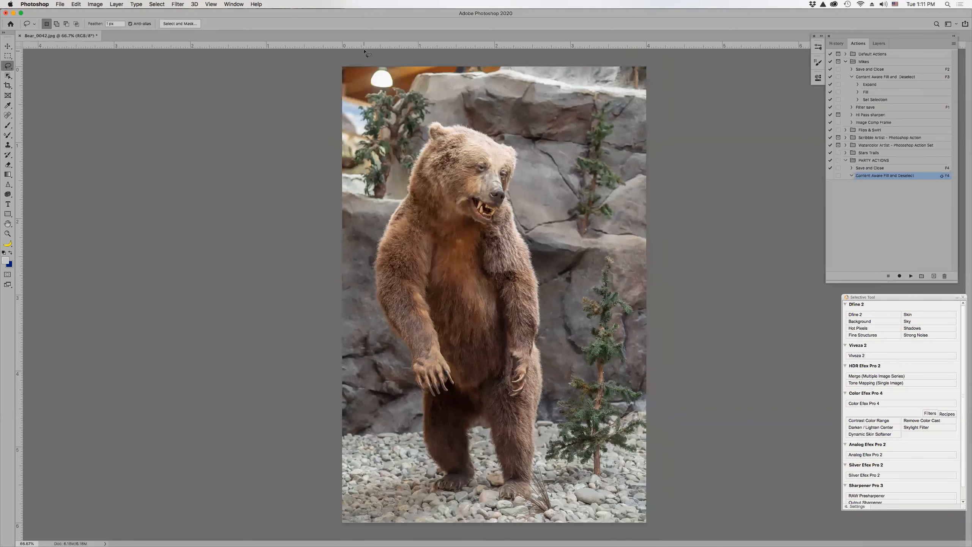
pyautogui.moveTo(339, 59); pyautogui.dragTo(324, 129)
pyautogui.moveTo(342, 193)
pyautogui.mouseDown()
pyautogui.moveTo(362, 193)
pyautogui.moveTo(377, 178)
pyautogui.moveTo(390, 101)
pyautogui.moveTo(424, 81)
pyautogui.moveTo(516, 74)
pyautogui.moveTo(504, 55)
pyautogui.moveTo(351, 53)
pyautogui.mouseUp()
# Resume recording the action and expand the selection by 3 pixels.
pyautogui.click(900, 276)
pyautogui.click(76, 3)
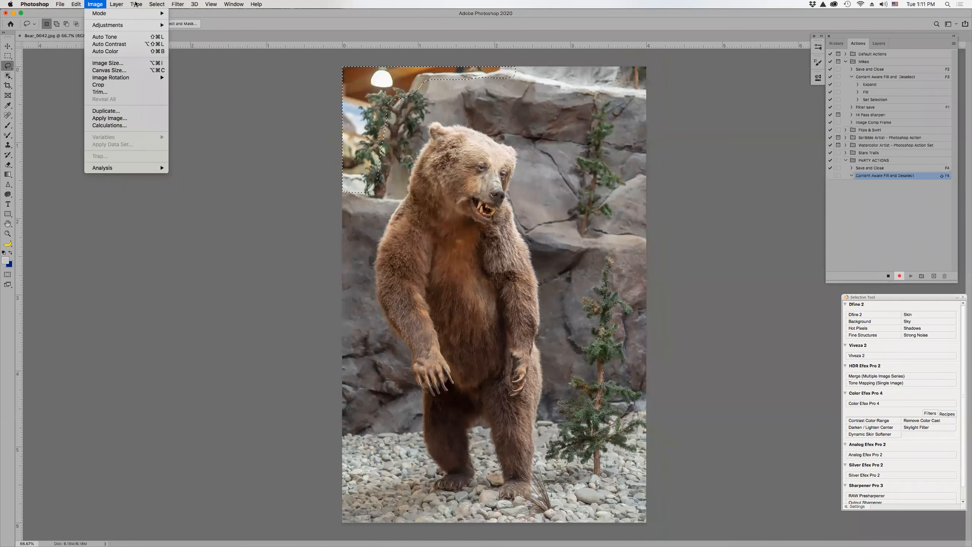
pyautogui.moveTo(163, 4)
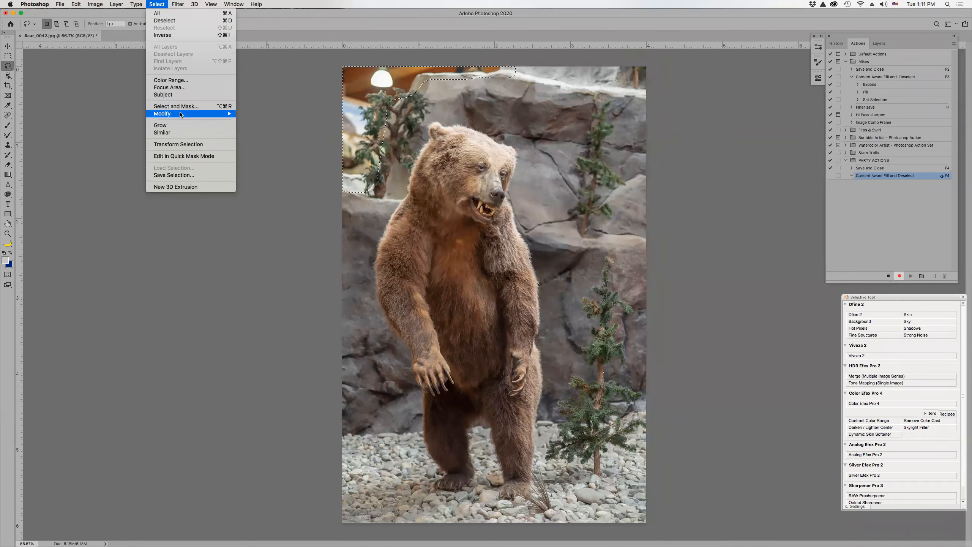
pyautogui.moveTo(199, 114)
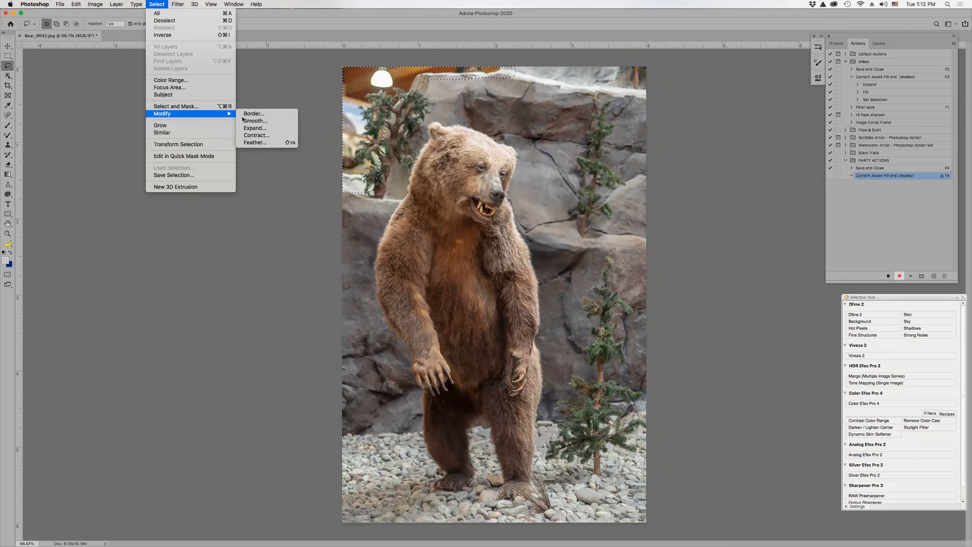
pyautogui.click(269, 129)
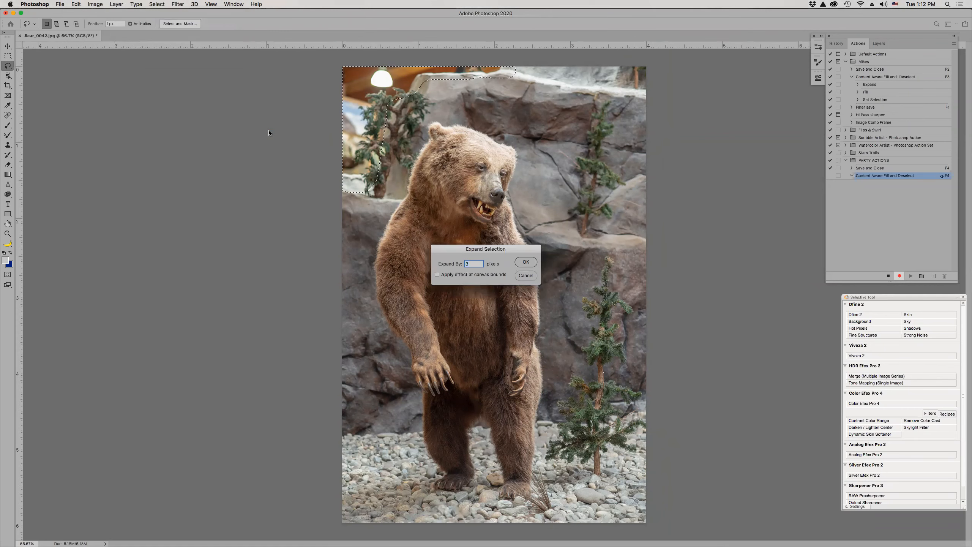
pyautogui.click(526, 262)
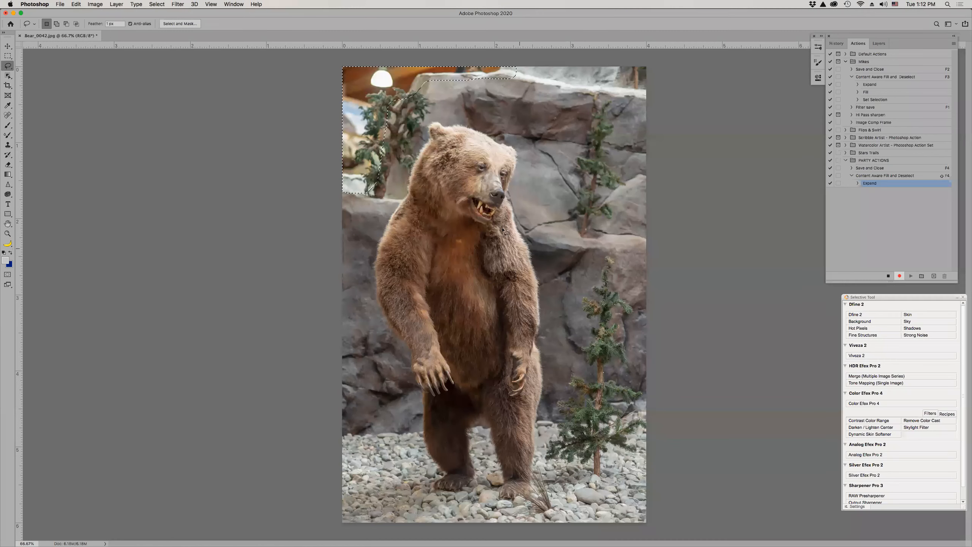
# Record a Content-Aware fill of the selection with Color Adaptation, Normal mode and 100% opacity, and deselect.
pyautogui.click(76, 5)
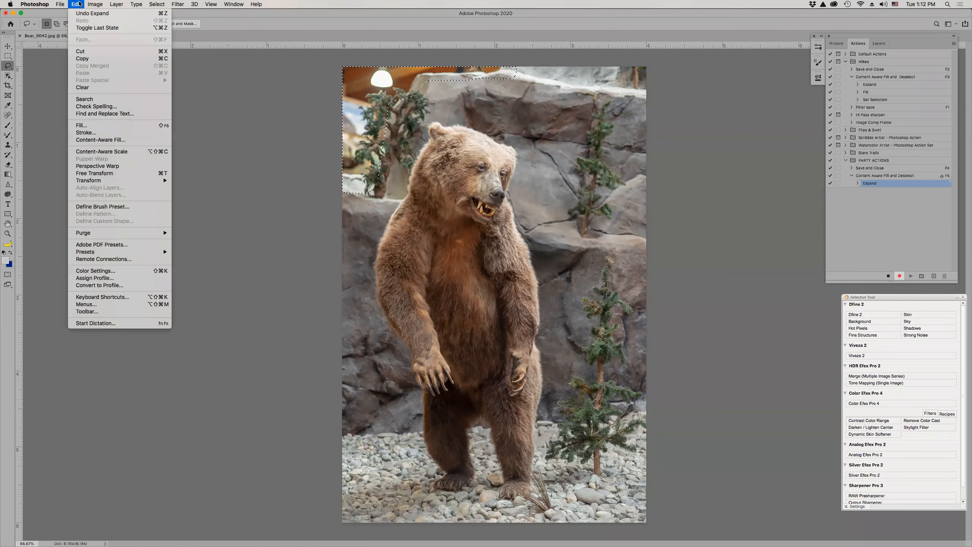
pyautogui.click(88, 126)
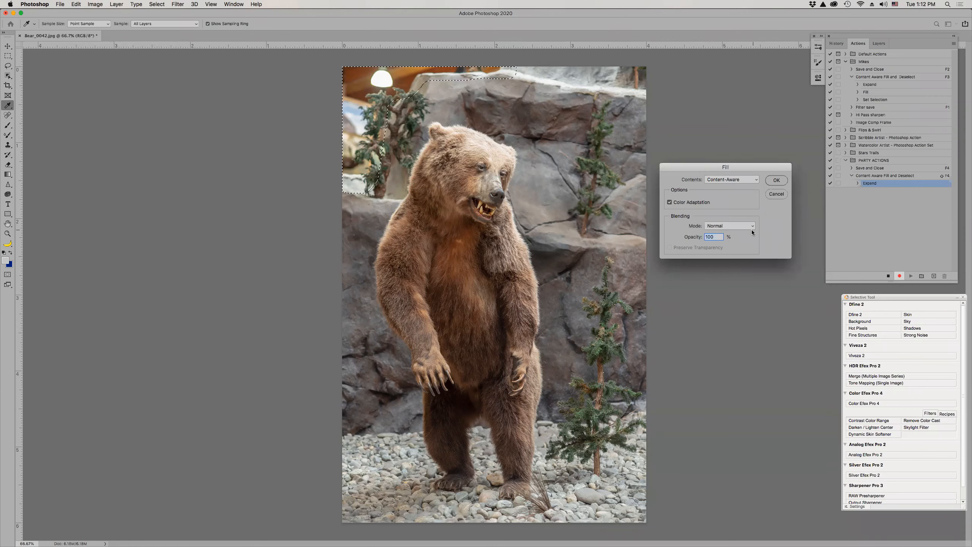
pyautogui.click(779, 181)
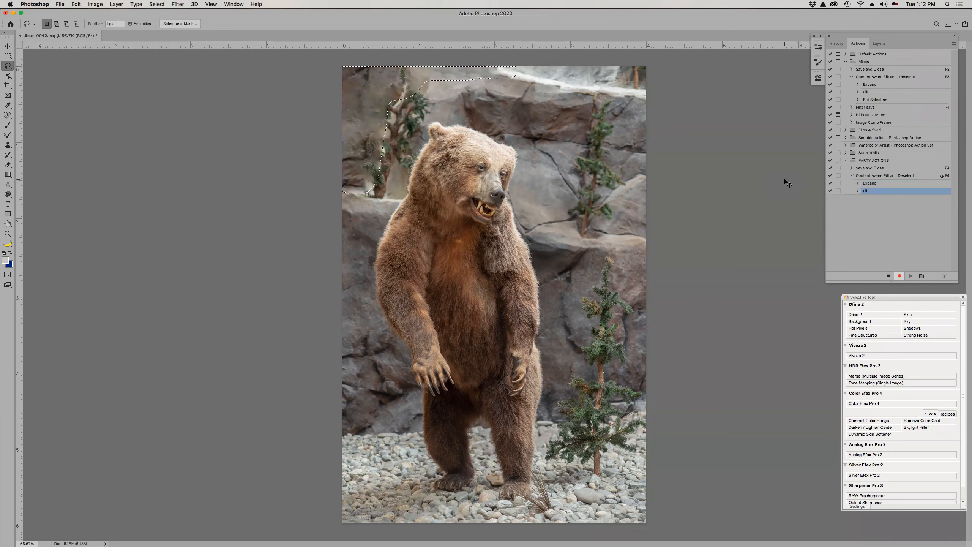
pyautogui.press('super+d')
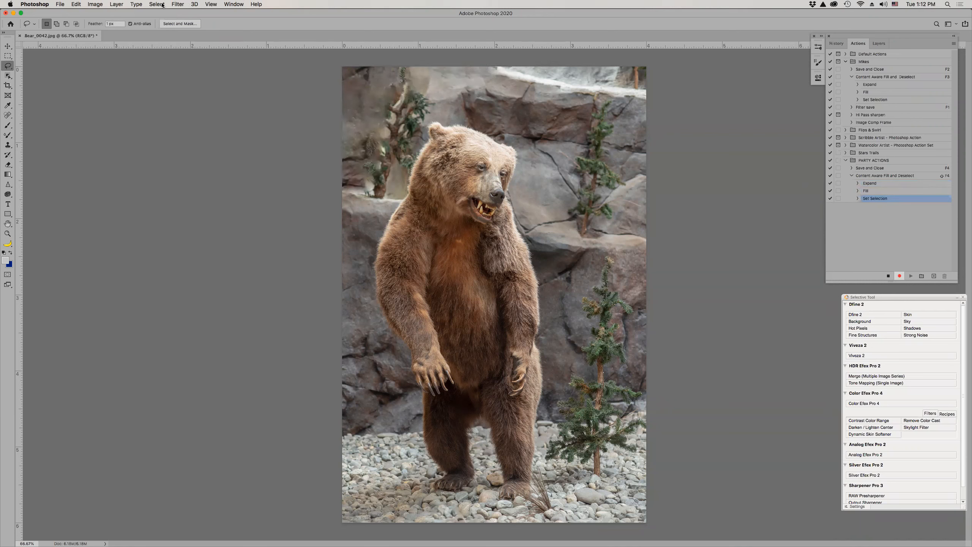
# Stop the action recording and float the Actions panel over the photo.
pyautogui.click(890, 276)
pyautogui.moveTo(857, 43); pyautogui.dragTo(632, 86)
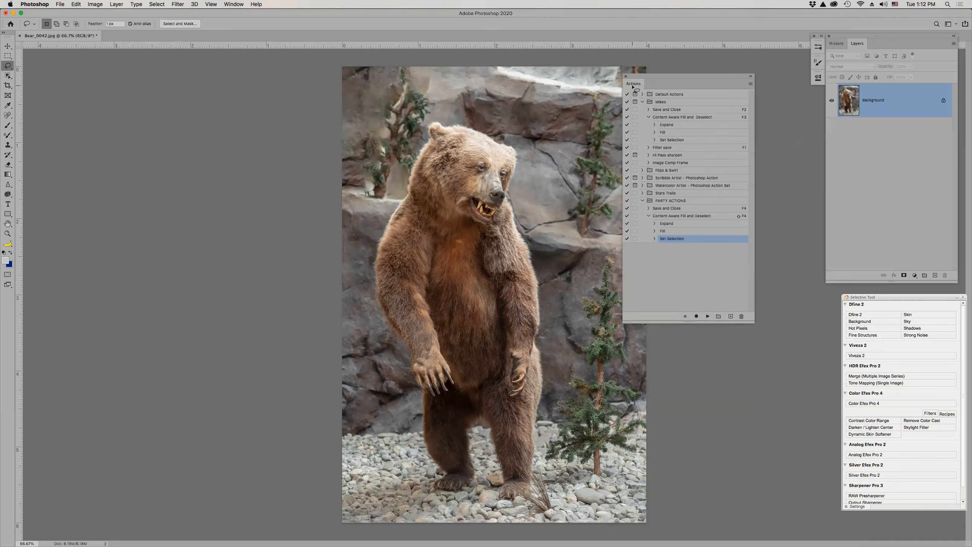
# Examine the recorded Expand, Fill and Set Selection settings, collapse the PARTY ACTIONS set and move the floating panel clear of the photo.
pyautogui.click(654, 224)
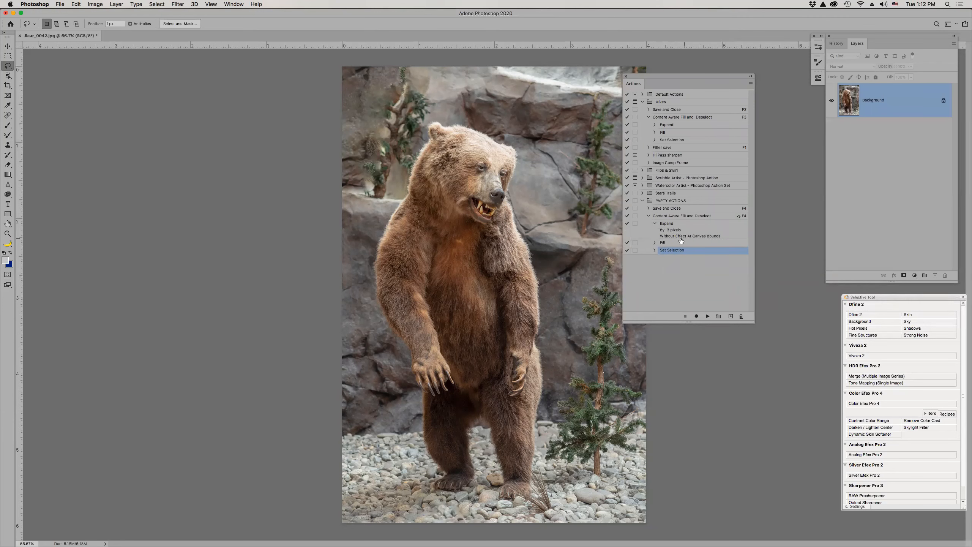
pyautogui.click(654, 243)
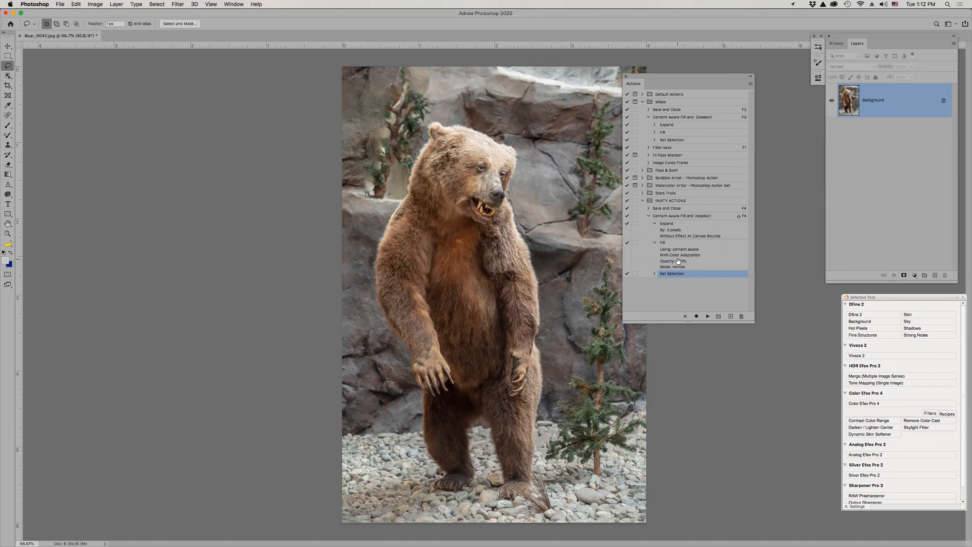
pyautogui.click(655, 273)
pyautogui.click(643, 200)
pyautogui.moveTo(670, 72); pyautogui.dragTo(735, 61)
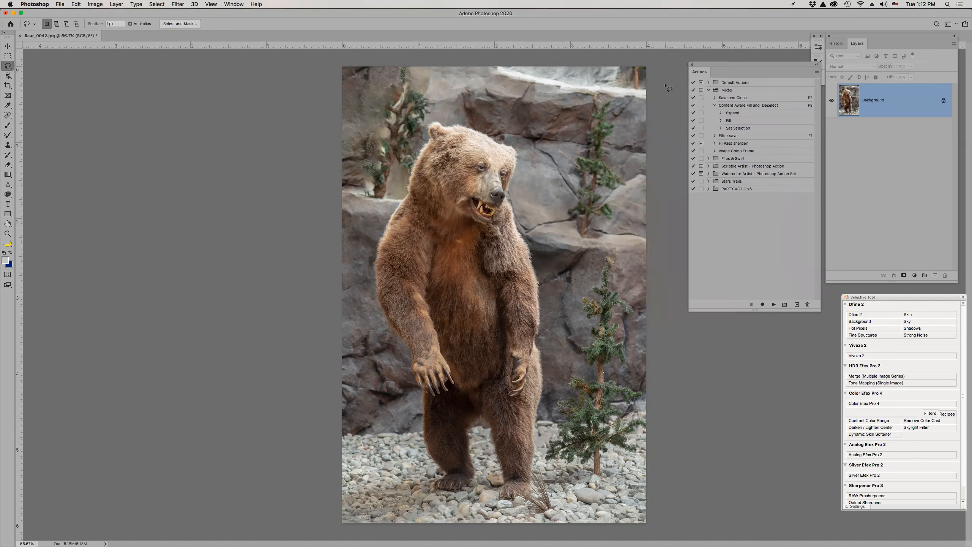
# Lasso the trunk in the photo's upper-right corner and remove it with the PARTY ACTIONS Content Aware Fill and Deselect action.
pyautogui.moveTo(626, 62)
pyautogui.mouseDown()
pyautogui.moveTo(614, 88)
pyautogui.moveTo(653, 96)
pyautogui.moveTo(664, 73)
pyautogui.moveTo(652, 53)
pyautogui.moveTo(620, 55)
pyautogui.mouseUp()
pyautogui.press('shift')
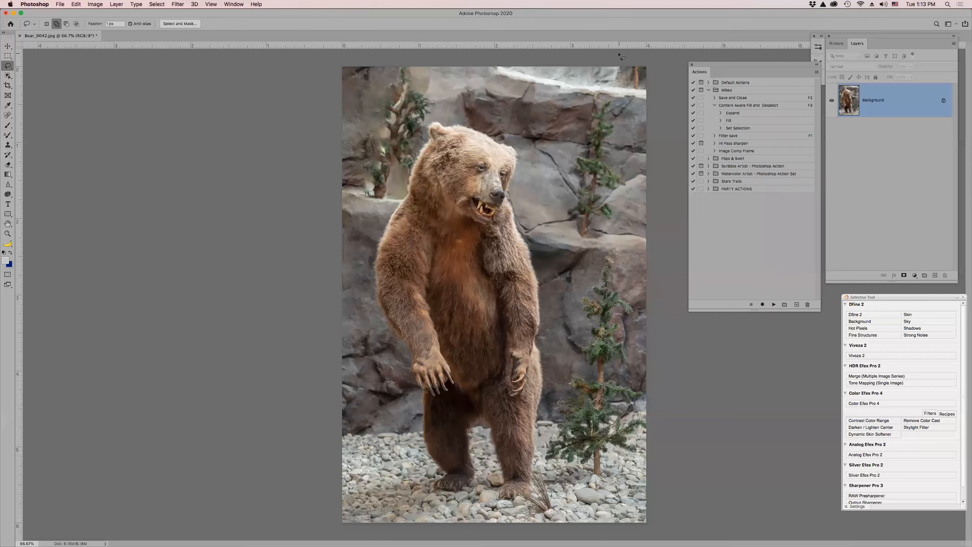
pyautogui.hotkey('shift', 'F4')
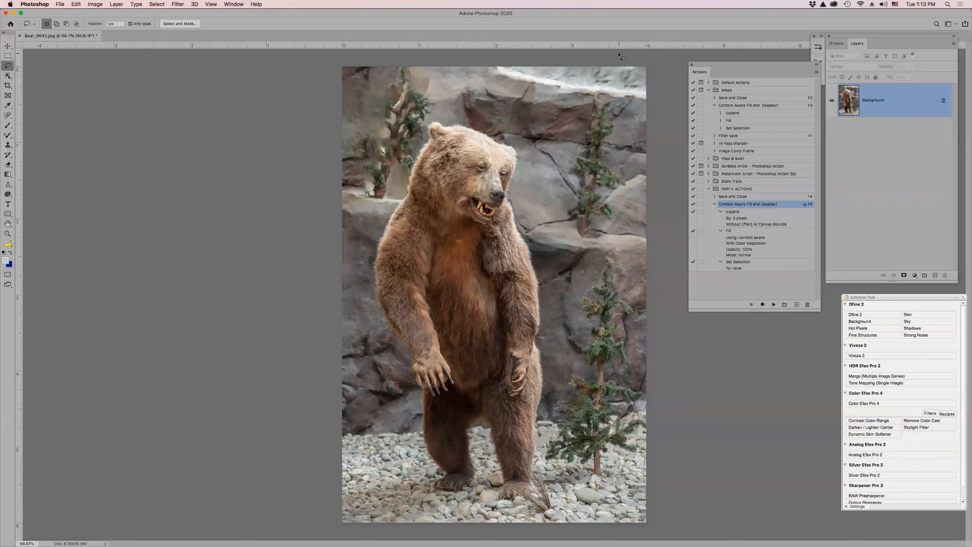
pyautogui.click(715, 204)
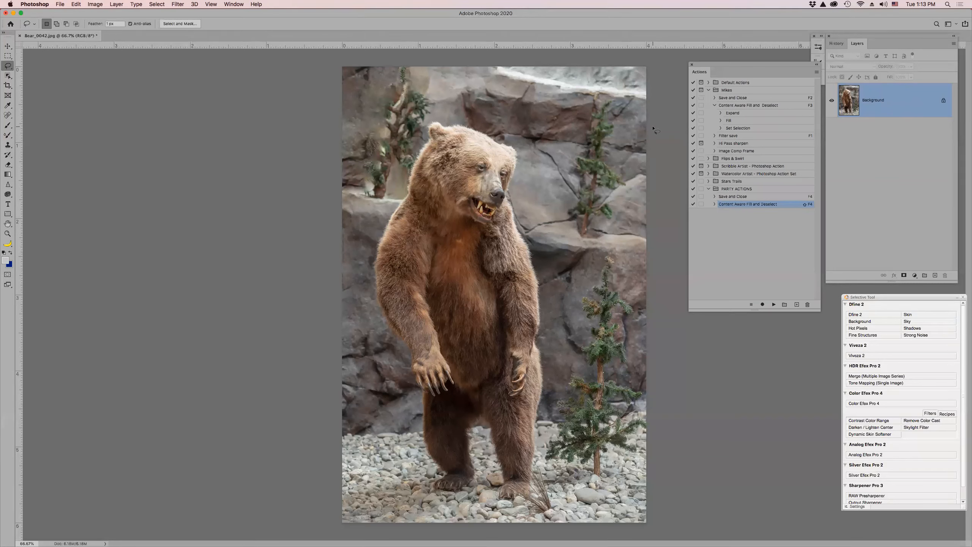
# Lasso two patches of foliage beside the bear's head and fill each with the Mikes set's Content Aware Fill and Deselect action.
pyautogui.moveTo(377, 171)
pyautogui.mouseDown()
pyautogui.moveTo(392, 154)
pyautogui.moveTo(373, 131)
pyautogui.mouseUp()
pyautogui.press('F3')
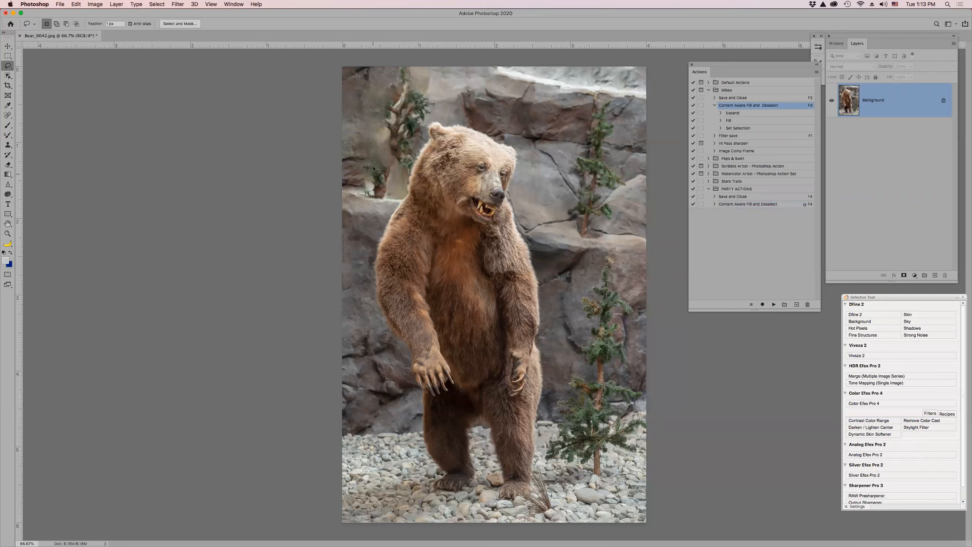
pyautogui.moveTo(361, 167)
pyautogui.mouseDown()
pyautogui.moveTo(399, 200)
pyautogui.moveTo(396, 166)
pyautogui.moveTo(377, 152)
pyautogui.mouseUp()
pyautogui.press('F3')
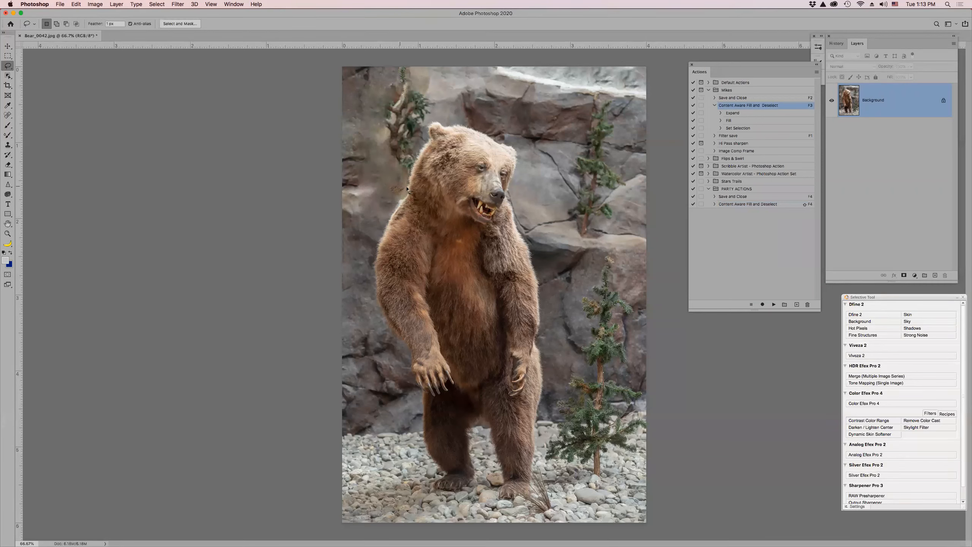
# Undo the last foliage fill and run the Mikes set's Content Aware Fill and Deselect action on the same selection again.
pyautogui.press('super+z')
pyautogui.press('super+z')
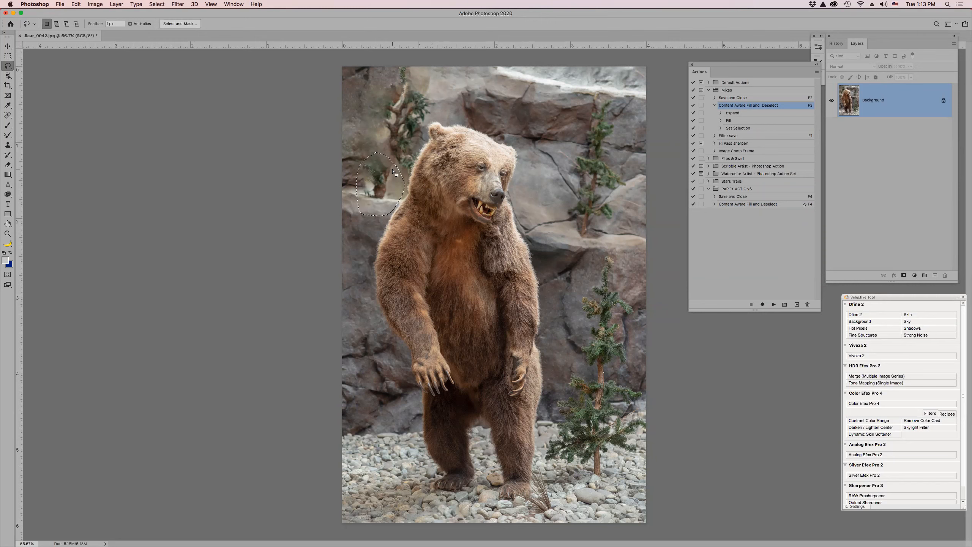
pyautogui.moveTo(395, 167)
pyautogui.mouseDown()
pyautogui.moveTo(388, 198)
pyautogui.moveTo(368, 201)
pyautogui.moveTo(365, 151)
pyautogui.moveTo(385, 152)
pyautogui.moveTo(394, 170)
pyautogui.mouseUp()
pyautogui.press('F3')
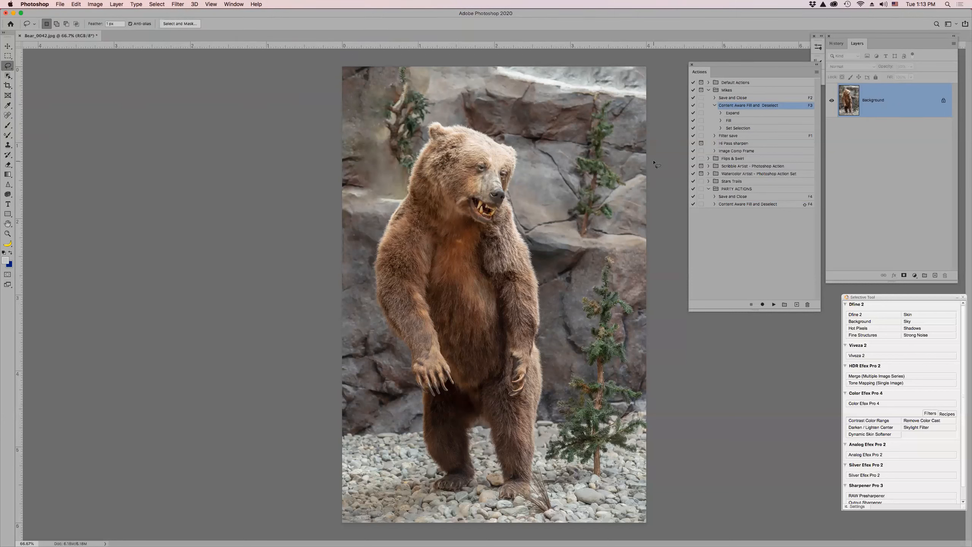
# Collapse the Mikes action set and close Bear_0042.jpg without saving.
pyautogui.click(715, 105)
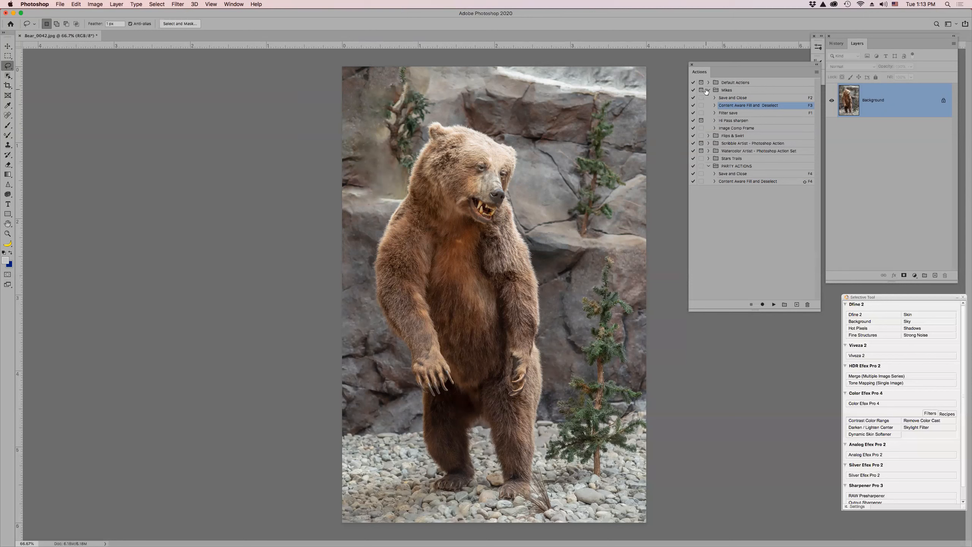
pyautogui.click(707, 90)
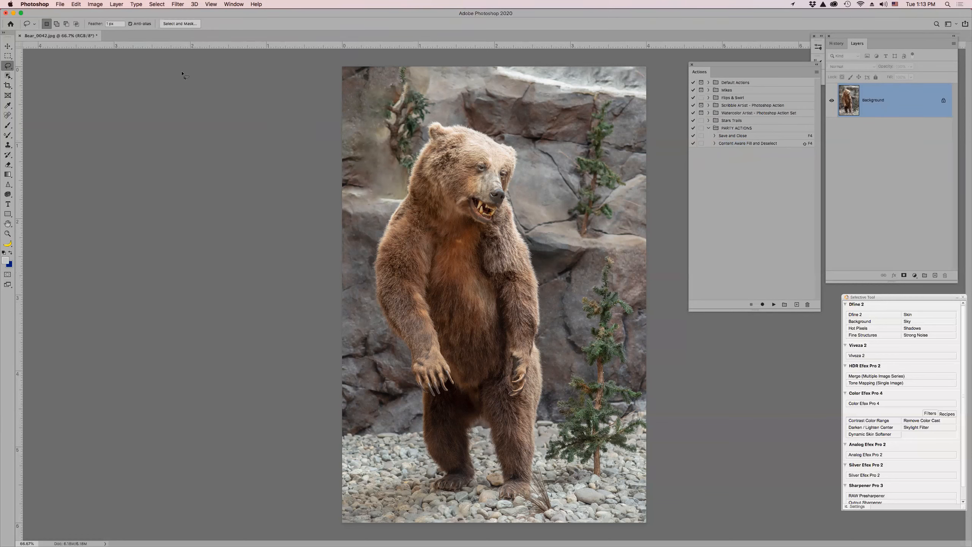
pyautogui.click(19, 35)
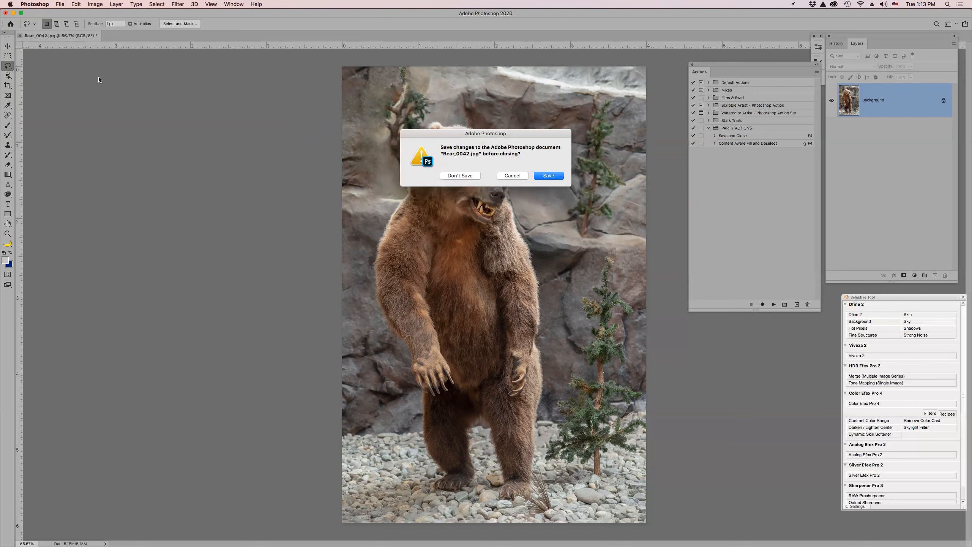
pyautogui.click(461, 176)
# Switch to Adobe Bridge and reopen Bear_0042.jpg in Photoshop.
pyautogui.moveTo(500, 539)
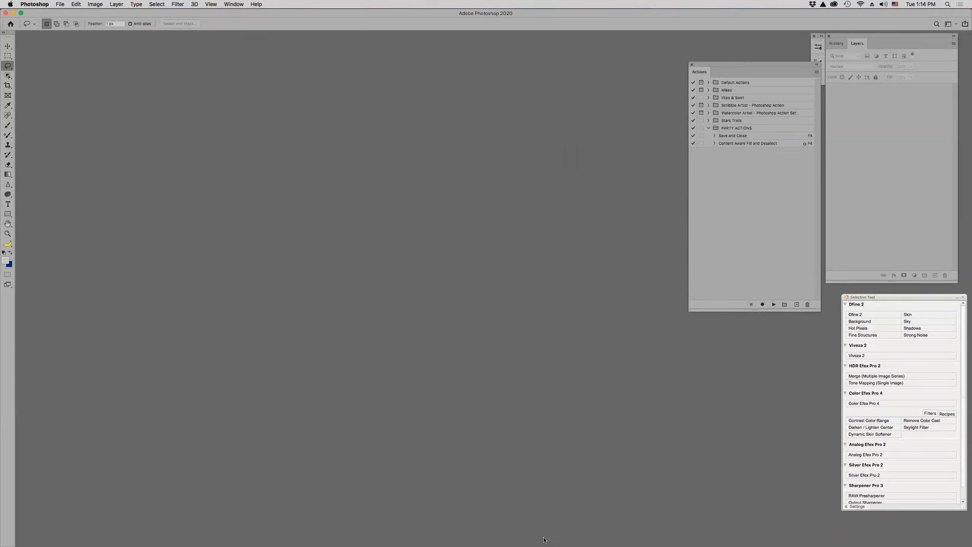
pyautogui.moveTo(550, 542)
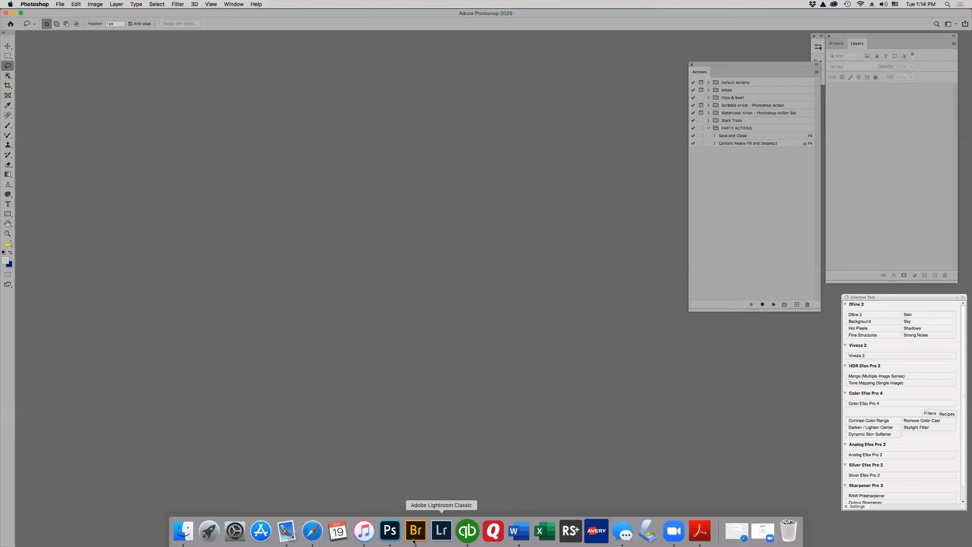
pyautogui.click(416, 530)
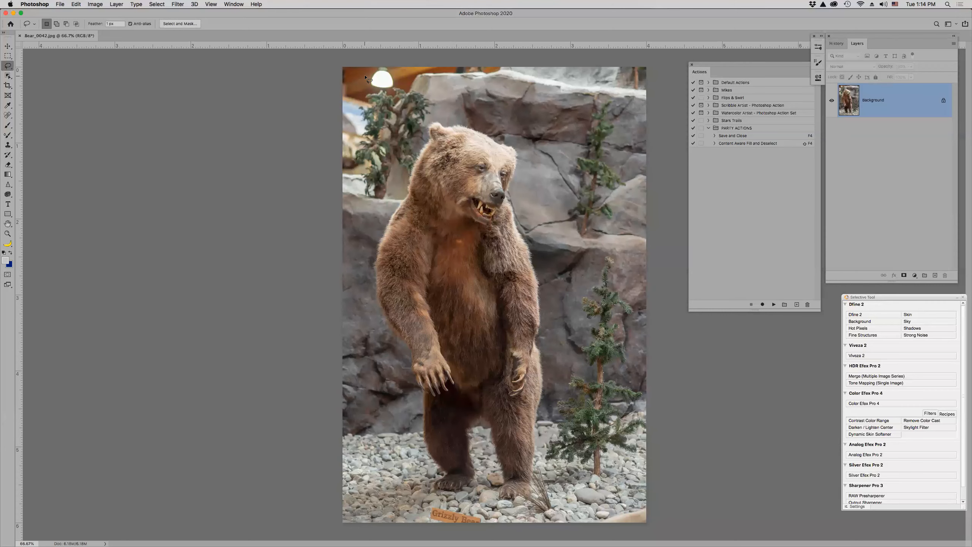
# Lasso closely around the edge of the white lamp in the bear photo's upper-left corner.
pyautogui.press('z')
pyautogui.moveTo(367, 64)
pyautogui.mouseDown()
pyautogui.moveTo(412, 104)
pyautogui.moveTo(350, 101)
pyautogui.moveTo(315, 127)
pyautogui.moveTo(261, 227)
pyautogui.moveTo(268, 279)
pyautogui.moveTo(373, 316)
pyautogui.moveTo(504, 316)
pyautogui.moveTo(541, 299)
pyautogui.moveTo(557, 242)
pyautogui.mouseUp()
pyautogui.press('l')
pyautogui.moveTo(543, 172)
pyautogui.mouseDown()
pyautogui.moveTo(505, 128)
pyautogui.moveTo(449, 97)
pyautogui.moveTo(364, 99)
pyautogui.mouseUp()
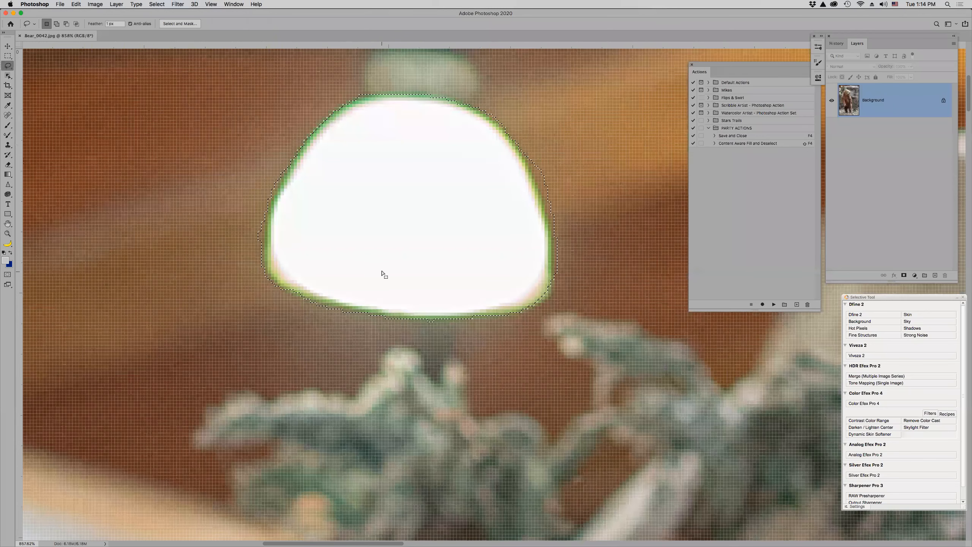
pyautogui.press('super+plus')
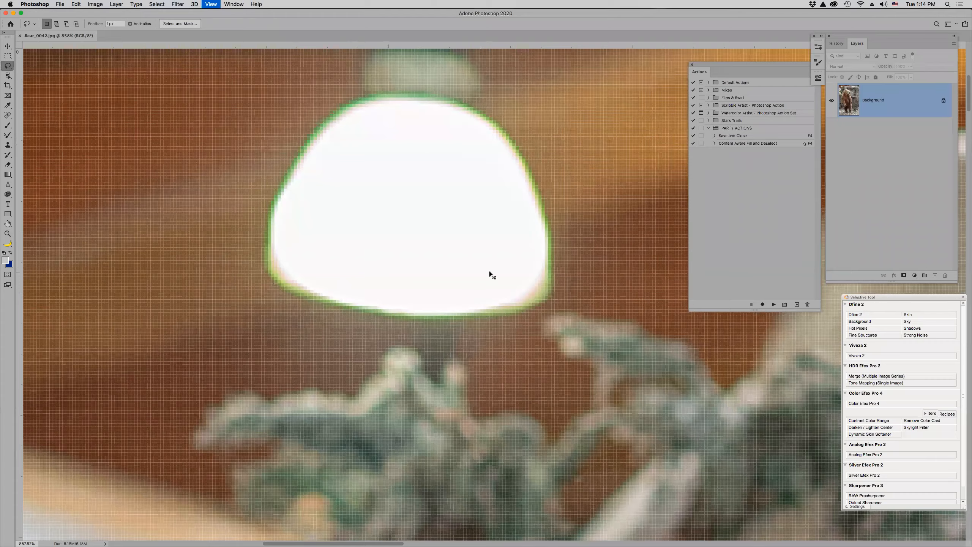
pyautogui.scroll(5, 483, 272)
pyautogui.scroll(2, 481, 273)
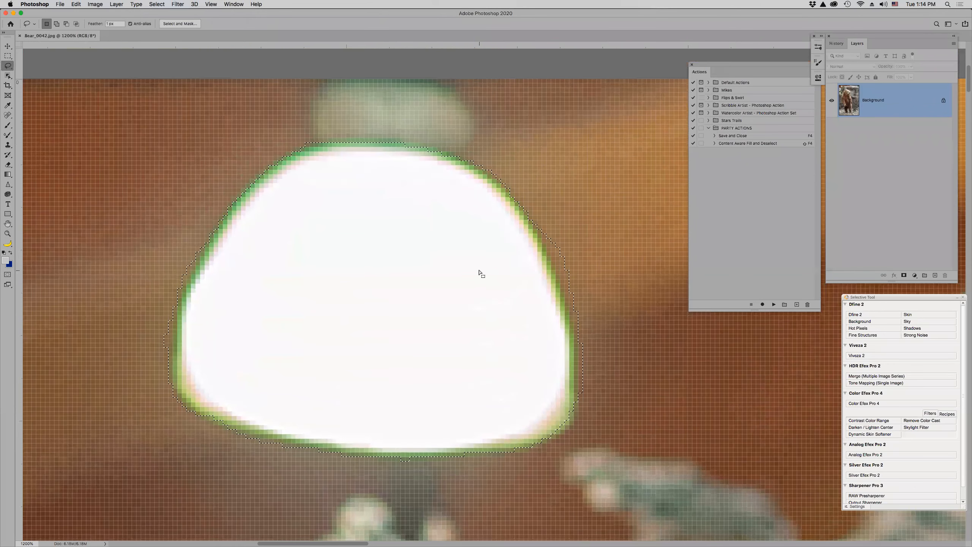
# Expand the lamp selection by 3 pixels to show the added margin, and undo the expansion.
pyautogui.click(156, 3)
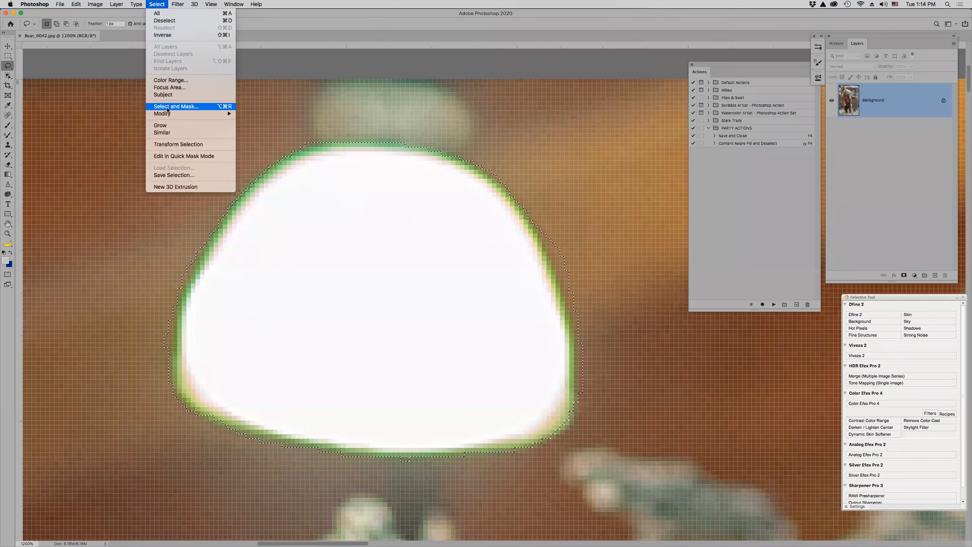
pyautogui.moveTo(172, 115)
pyautogui.click(257, 128)
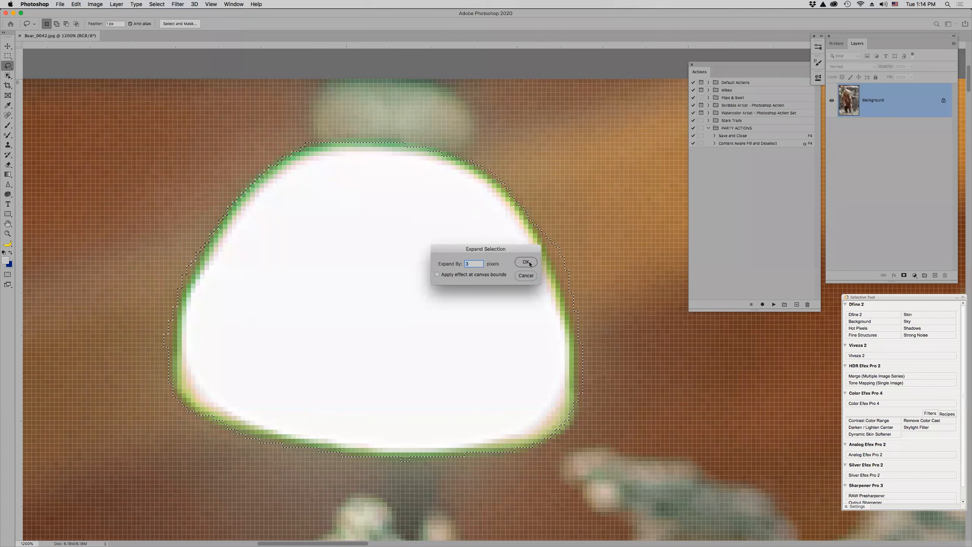
pyautogui.click(526, 262)
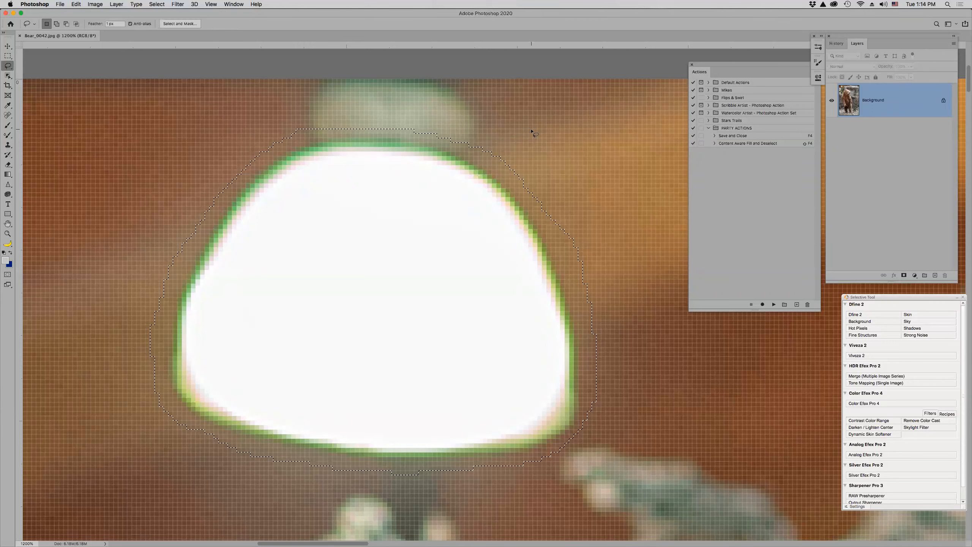
pyautogui.press('super+z')
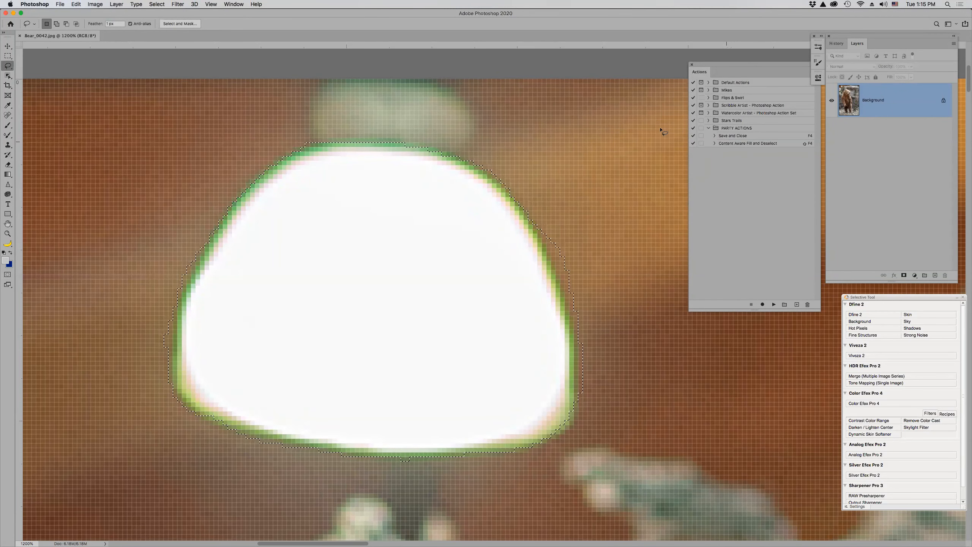
# Save and close the bear photo with the PARTY ACTIONS Save and Close action.
pyautogui.press('F4')
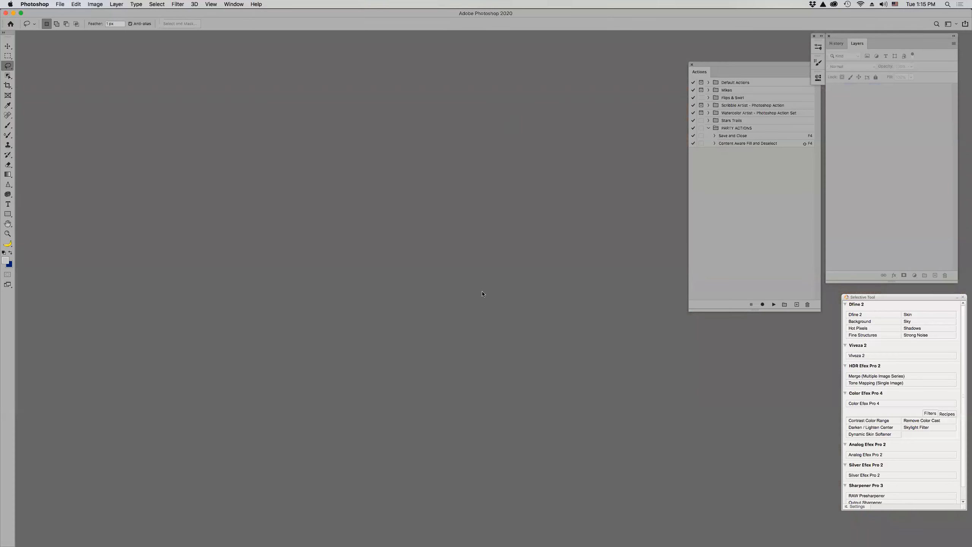
# Switch to Adobe Bridge, open the grilled skewers photo in Photoshop, and dock the Actions panel with History and Layers.
pyautogui.press('super+Tab')
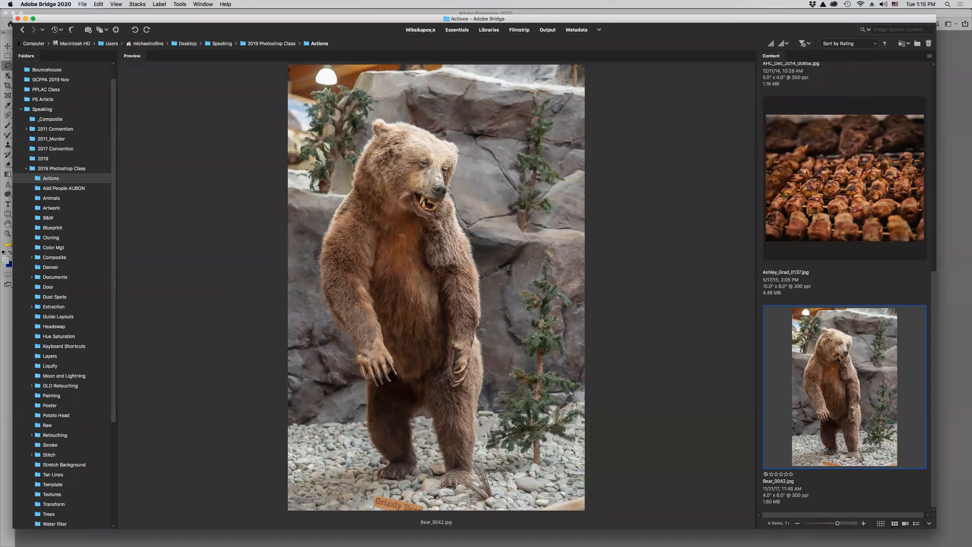
pyautogui.click(830, 217)
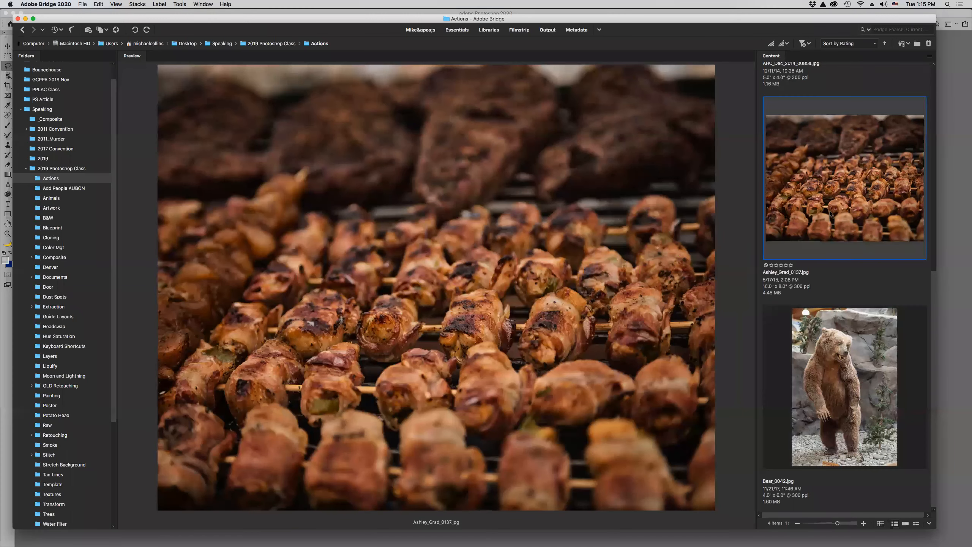
pyautogui.doubleClick(830, 205)
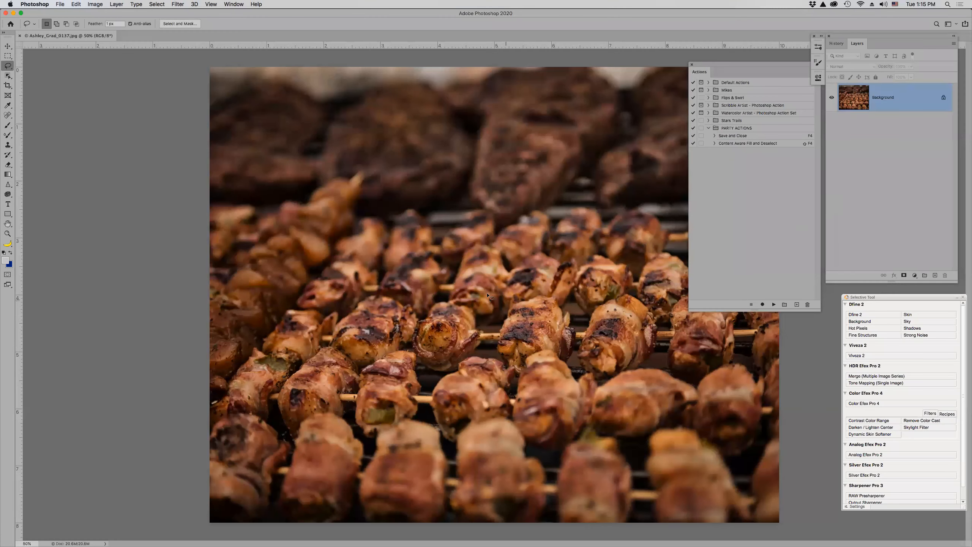
pyautogui.moveTo(699, 73); pyautogui.dragTo(886, 46)
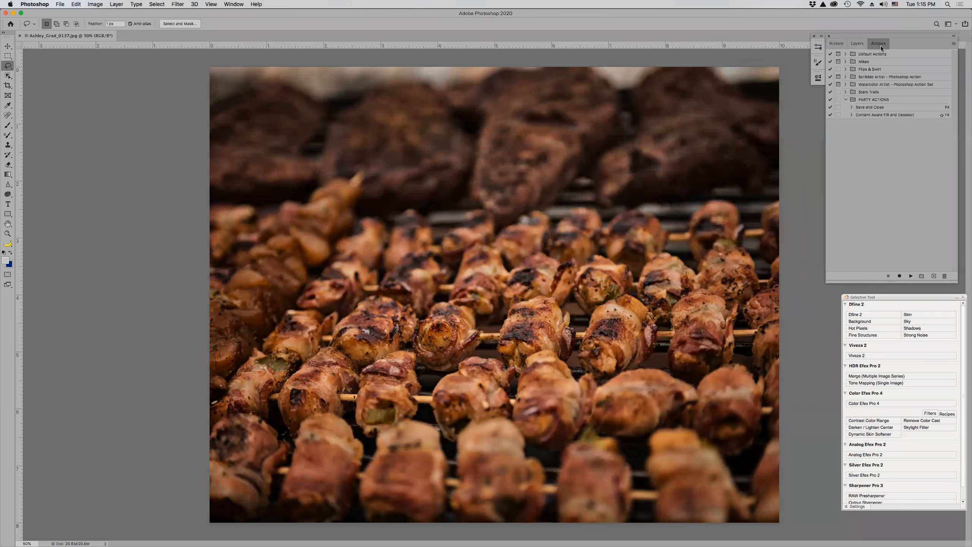
# Set the foreground color to dark brown #53382d, sampled from the meat at the back of the grill.
pyautogui.moveTo(306, 541)
pyautogui.click(5, 261)
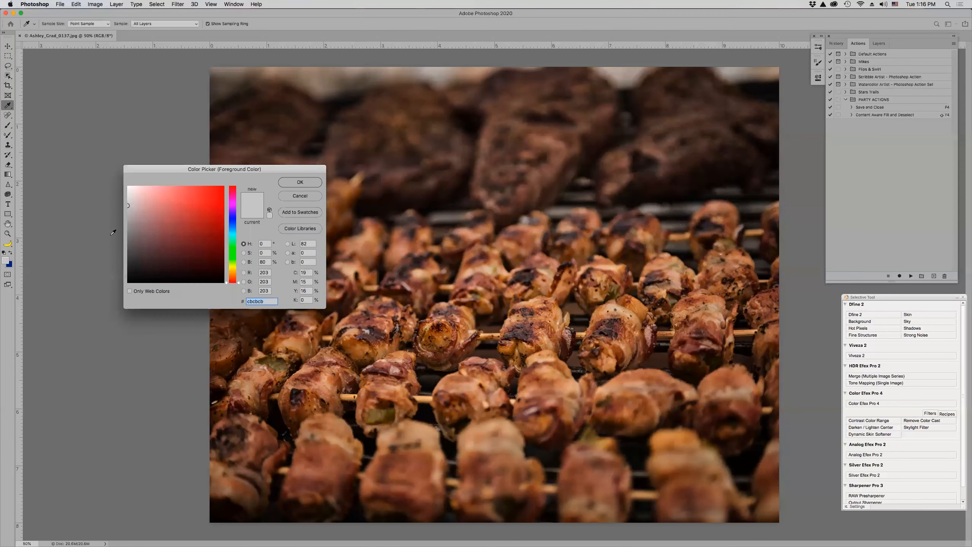
pyautogui.click(557, 129)
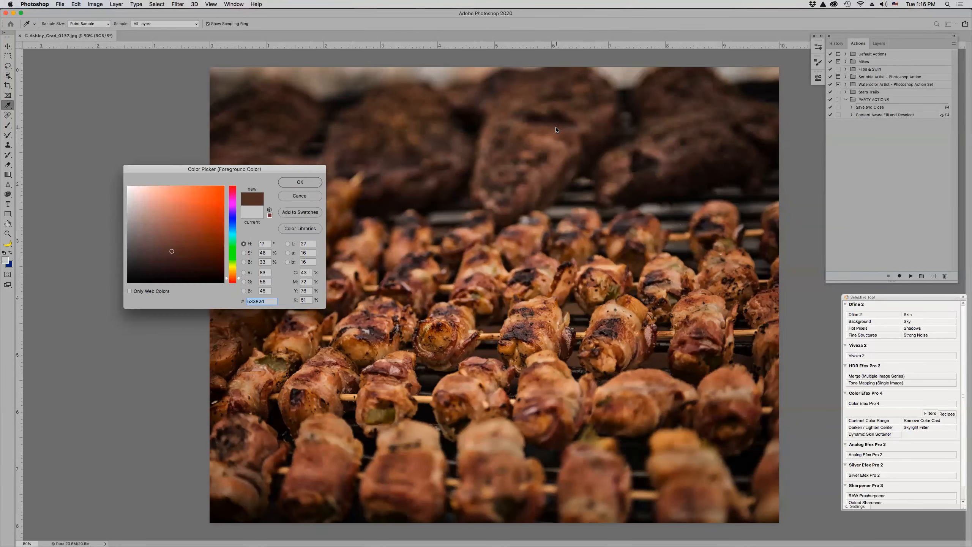
pyautogui.click(299, 183)
pyautogui.press('l')
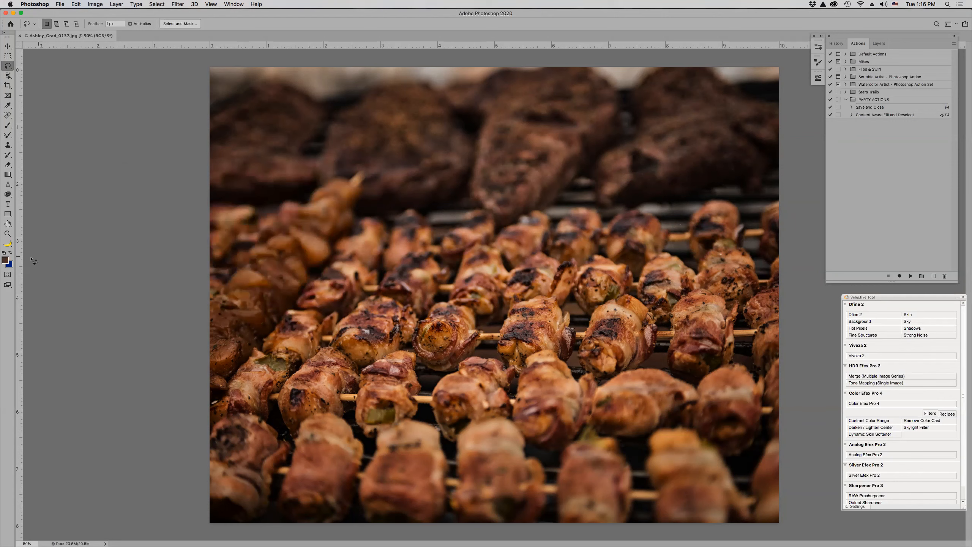
# Set the background color to light tan #bf9370, sampled from a skewered piece near the photo's center.
pyautogui.click(10, 264)
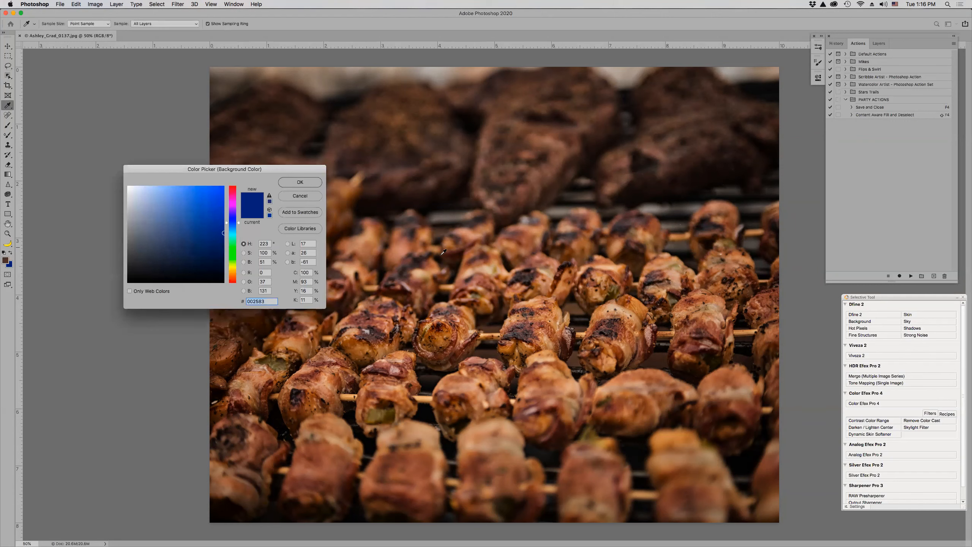
pyautogui.click(485, 247)
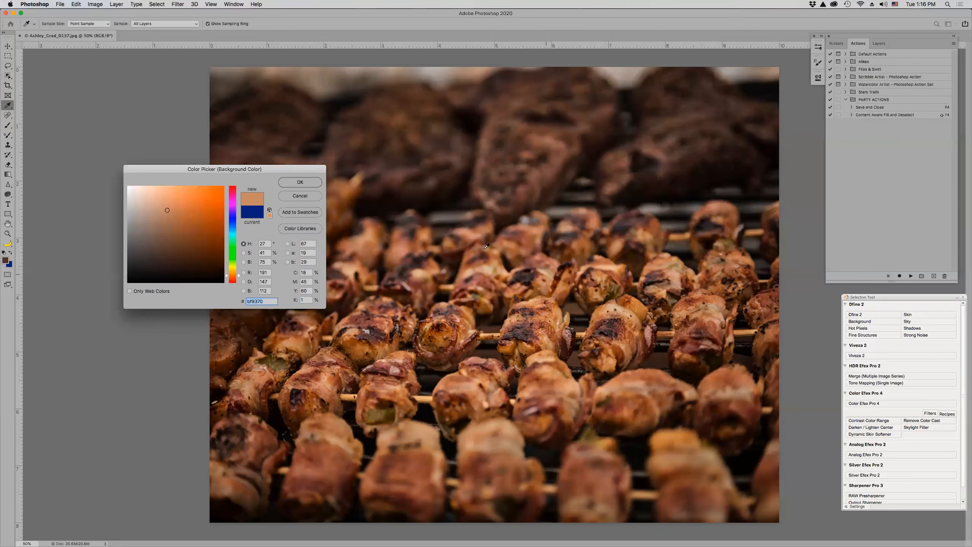
pyautogui.click(298, 182)
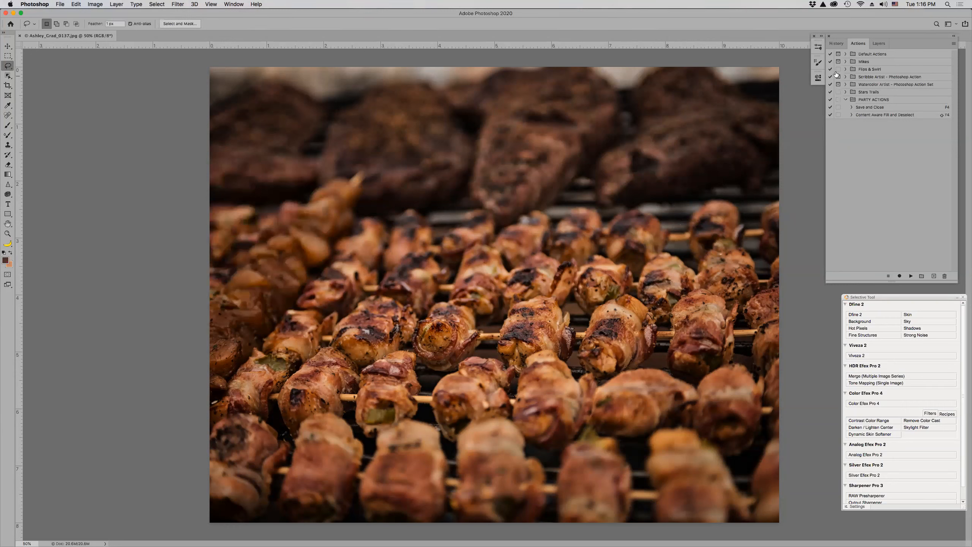
# Find the Image Comp Frame action in the second action set and play it on the skewers photo.
pyautogui.click(846, 62)
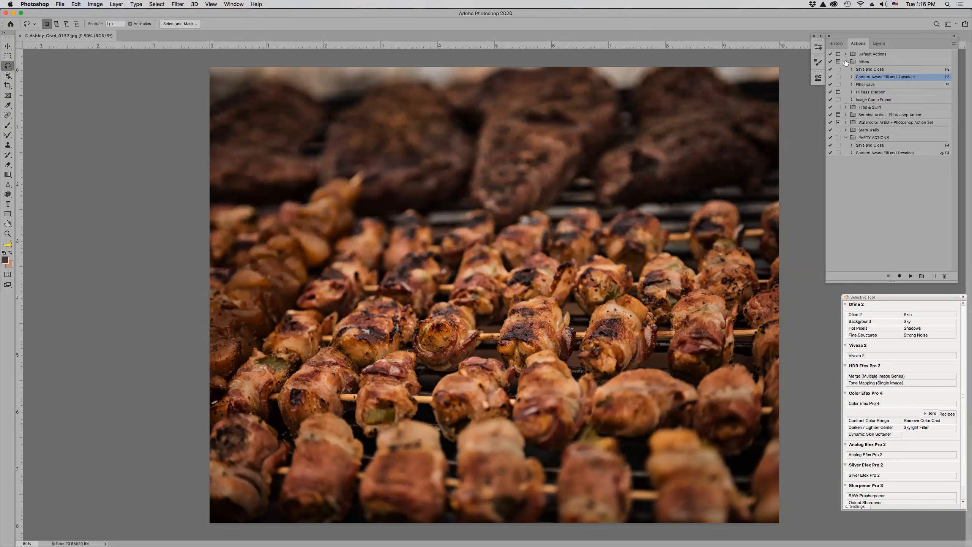
pyautogui.click(862, 100)
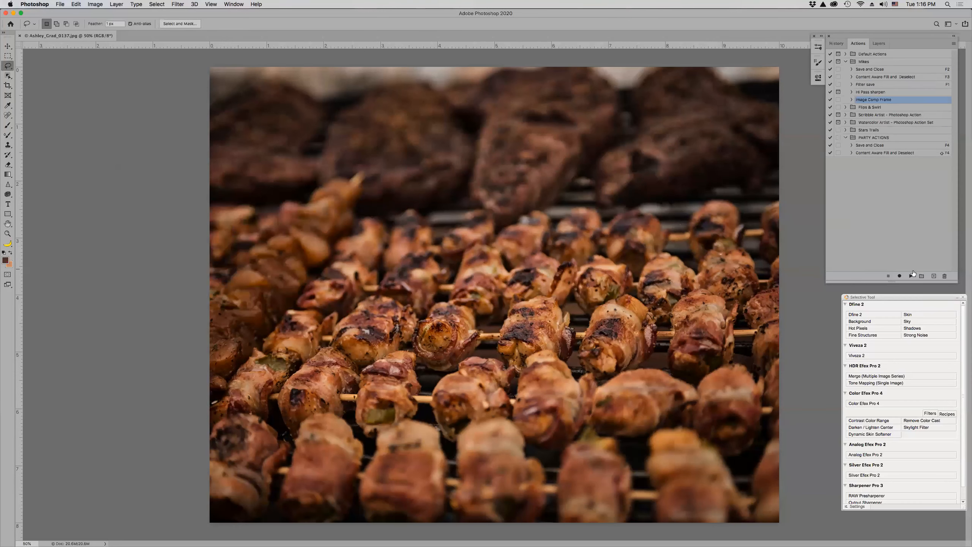
pyautogui.click(911, 276)
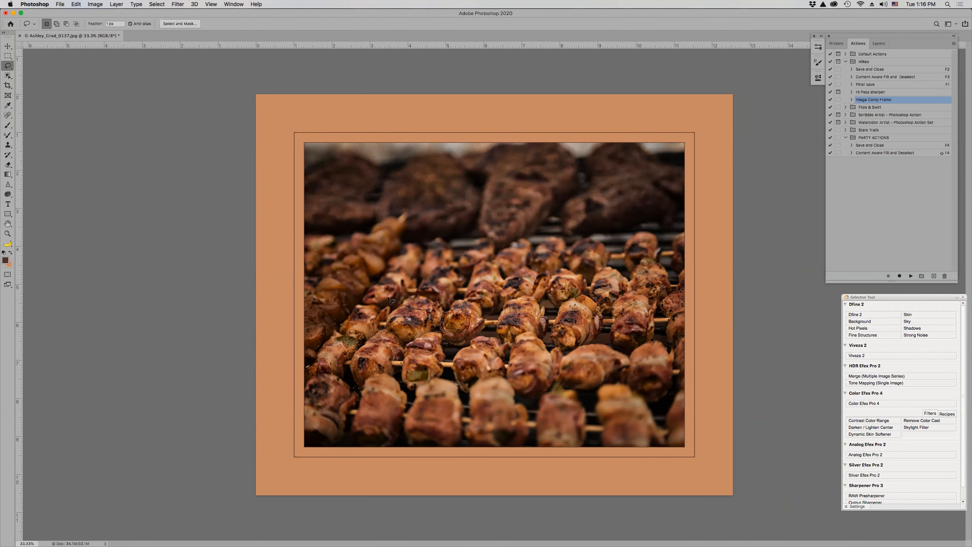
# Undo all the canvas extensions made by the Image Comp Frame action.
pyautogui.press('super+z')
pyautogui.press('super+z')
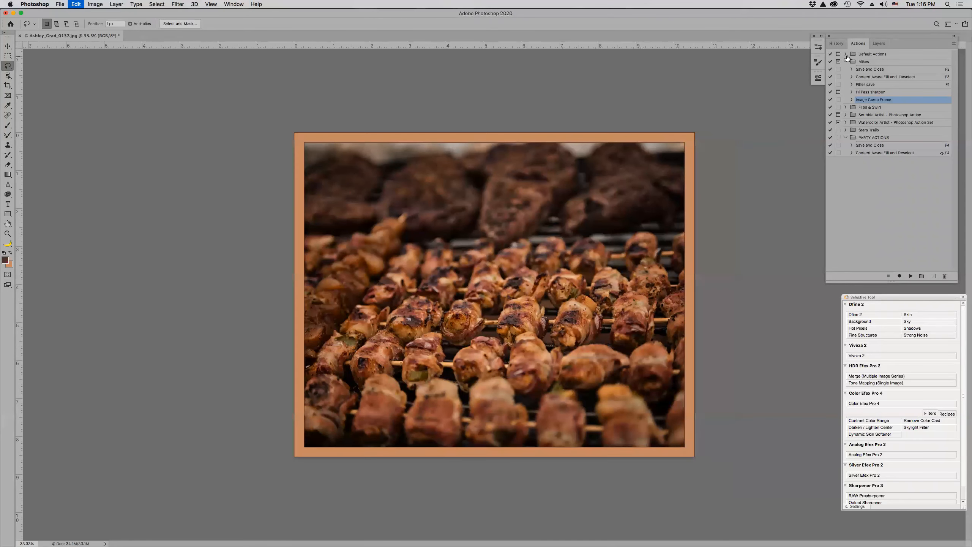
pyautogui.press('super+z')
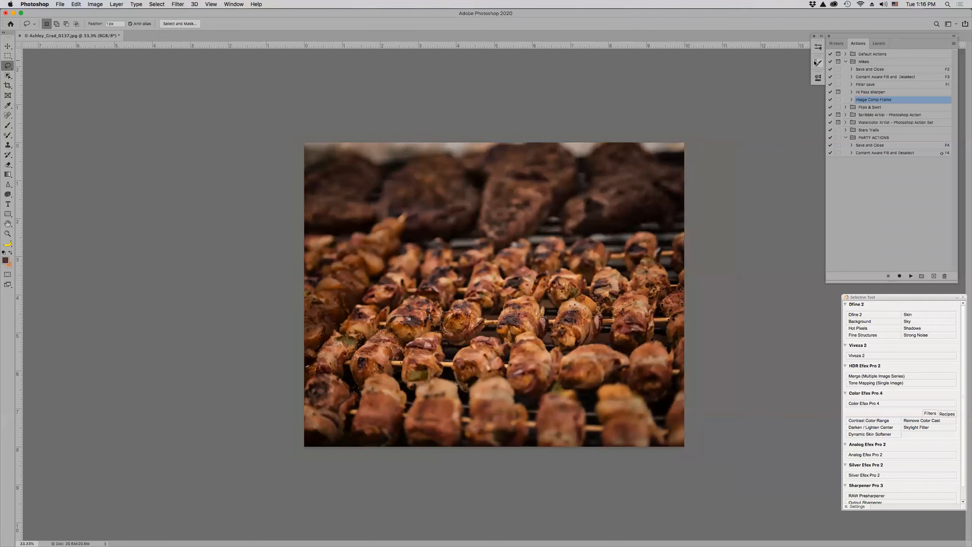
# Swap the foreground and background colors and play the Image Comp Frame action again on the skewers photo.
pyautogui.press('x')
pyautogui.click(911, 276)
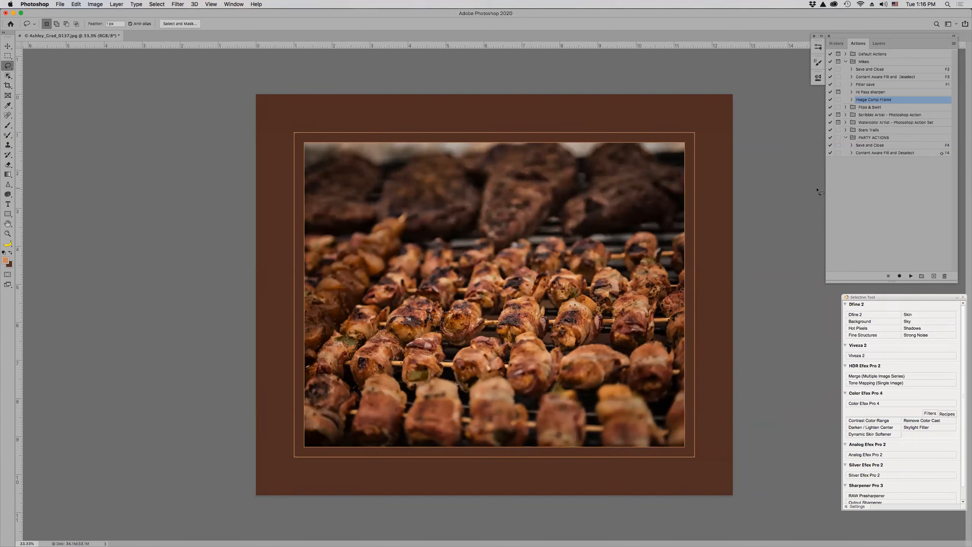
pyautogui.click(884, 161)
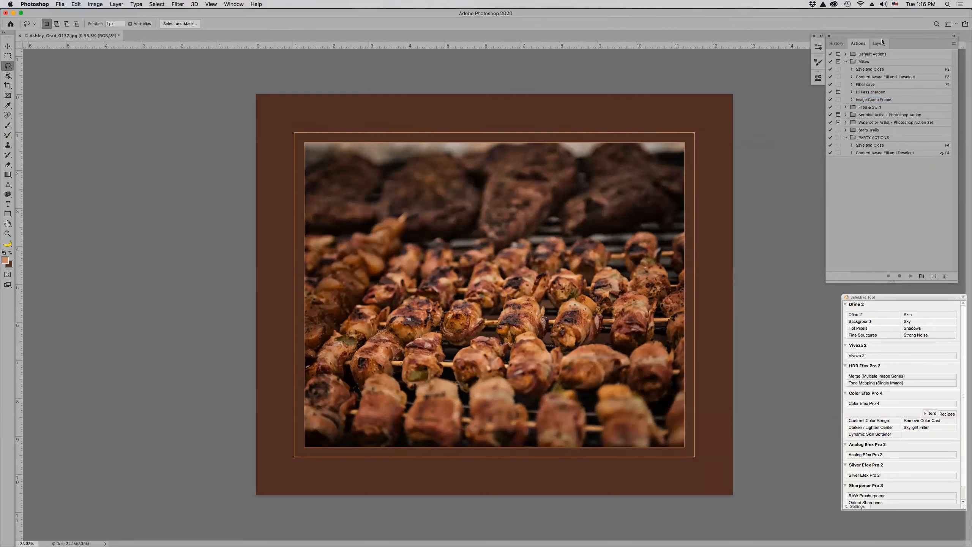
# Revert the skewers photo to its Open history state.
pyautogui.click(836, 43)
pyautogui.click(854, 69)
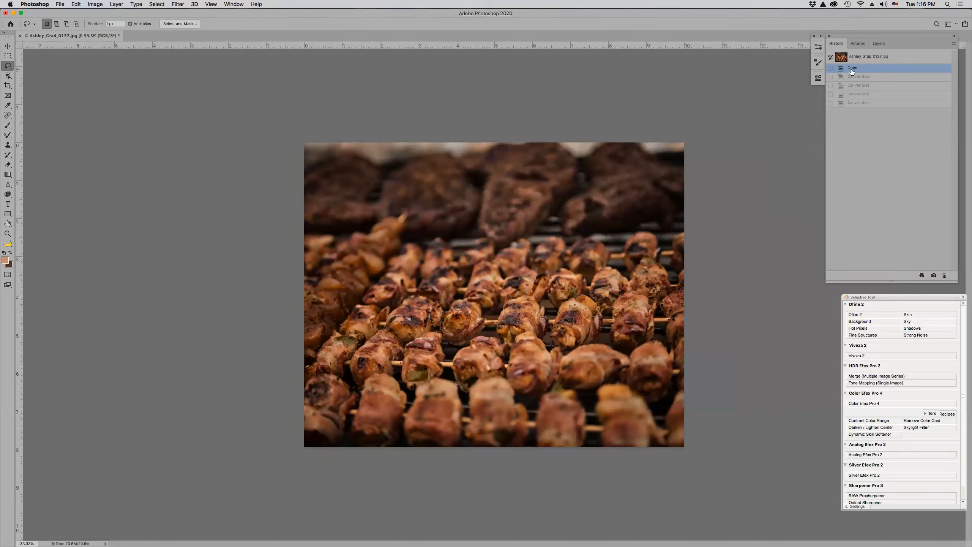
# Extend the photo's canvas by a relative 0.025 inches in width and height, using the background color.
pyautogui.click(96, 4)
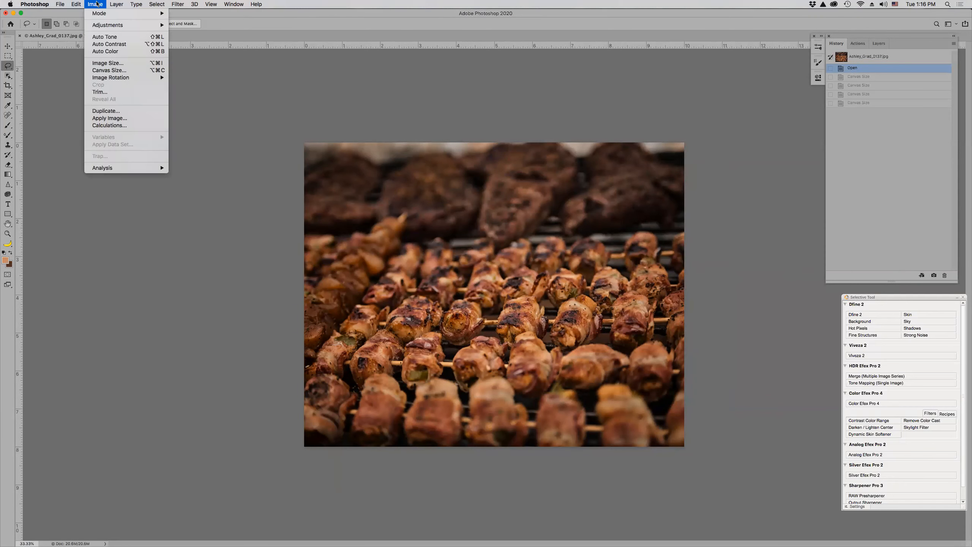
pyautogui.click(113, 71)
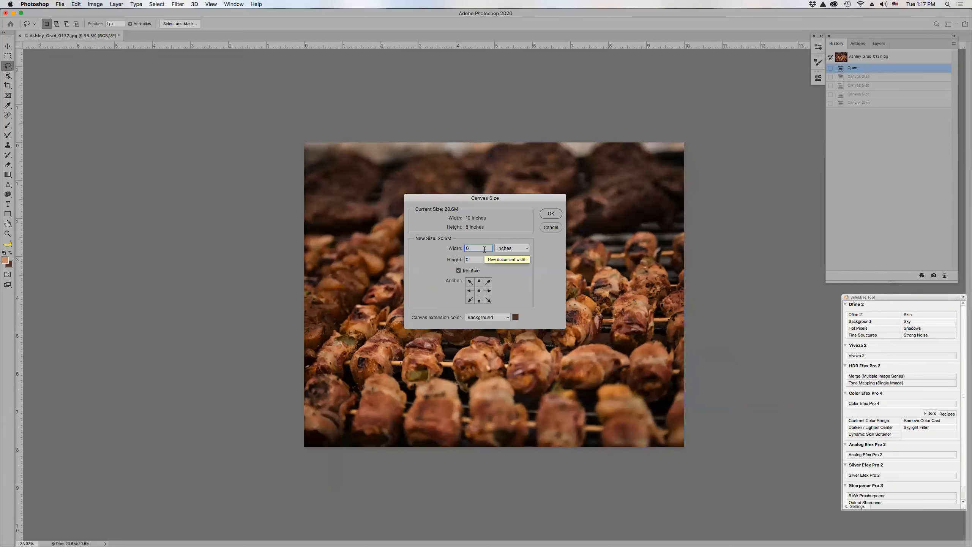
pyautogui.write('.025')
pyautogui.press('Tab')
pyautogui.write('.0')
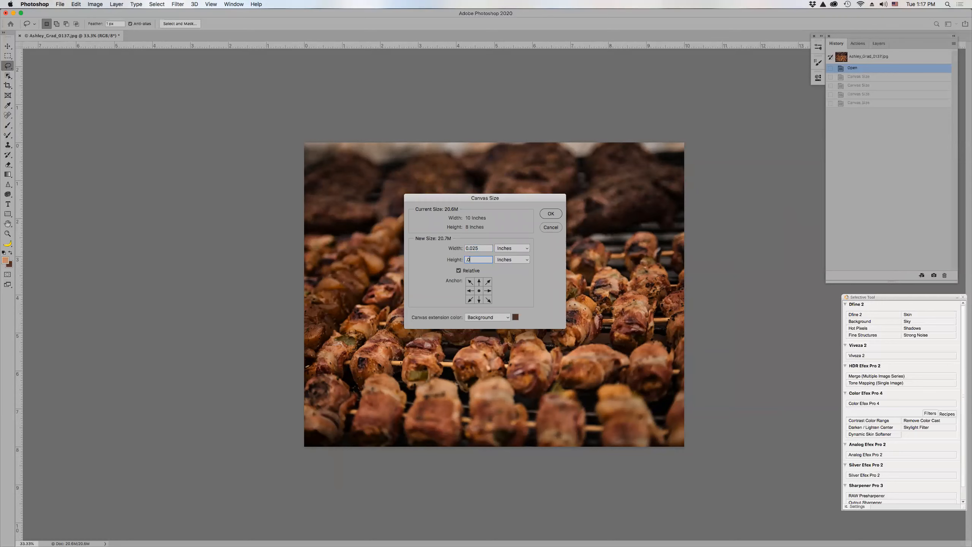
pyautogui.write('25')
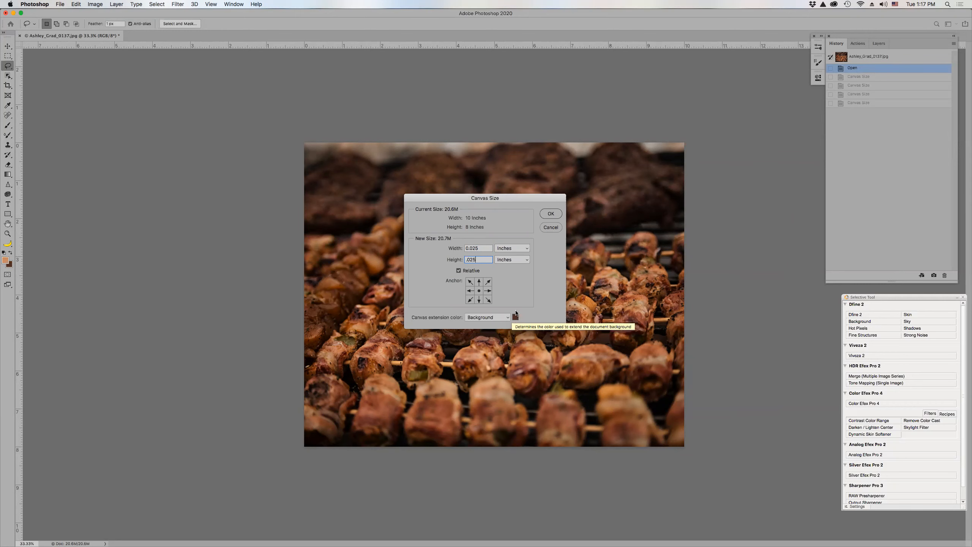
pyautogui.click(551, 213)
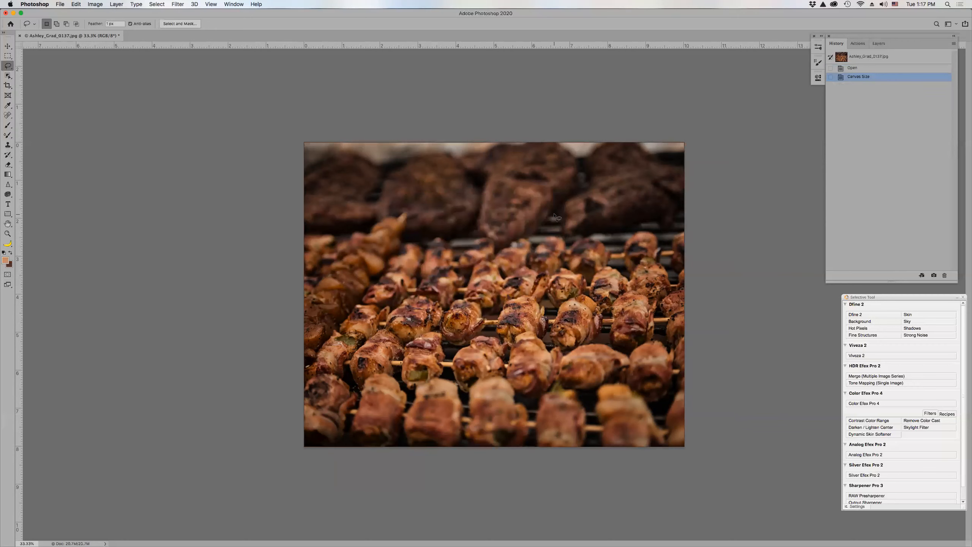
# Examine the thin dark border along the photo's upper edge up close, then return to the whole photo.
pyautogui.press('z')
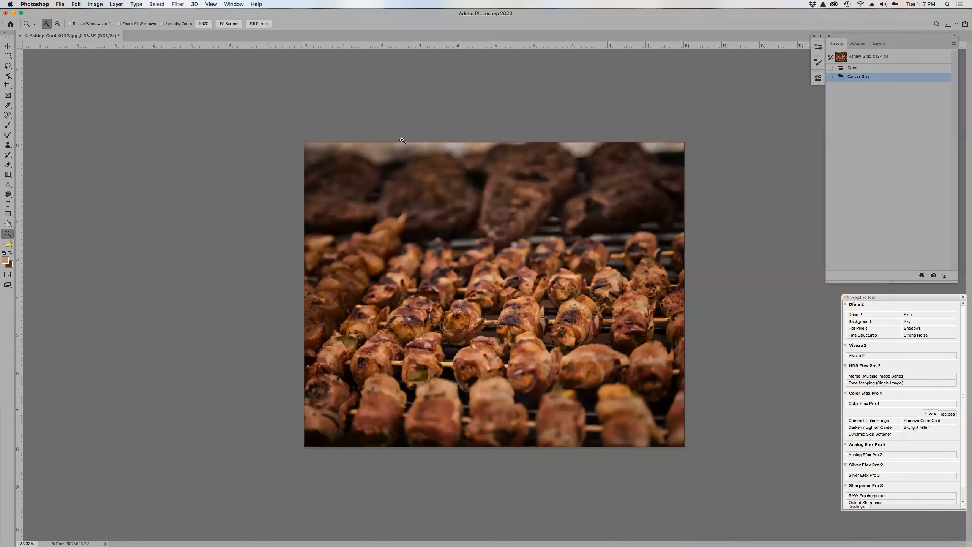
pyautogui.moveTo(363, 147); pyautogui.dragTo(402, 182)
pyautogui.scroll(5, 410, 188)
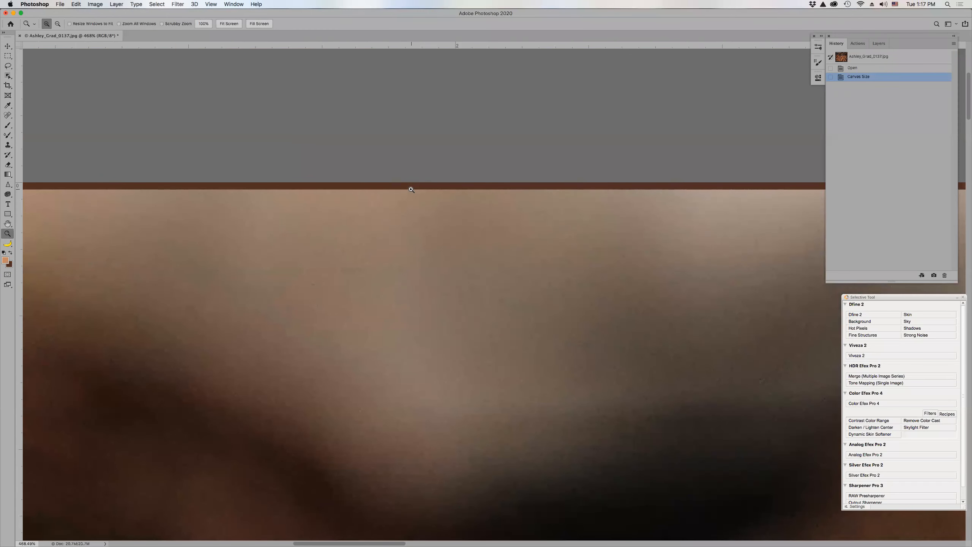
pyautogui.press('super+0')
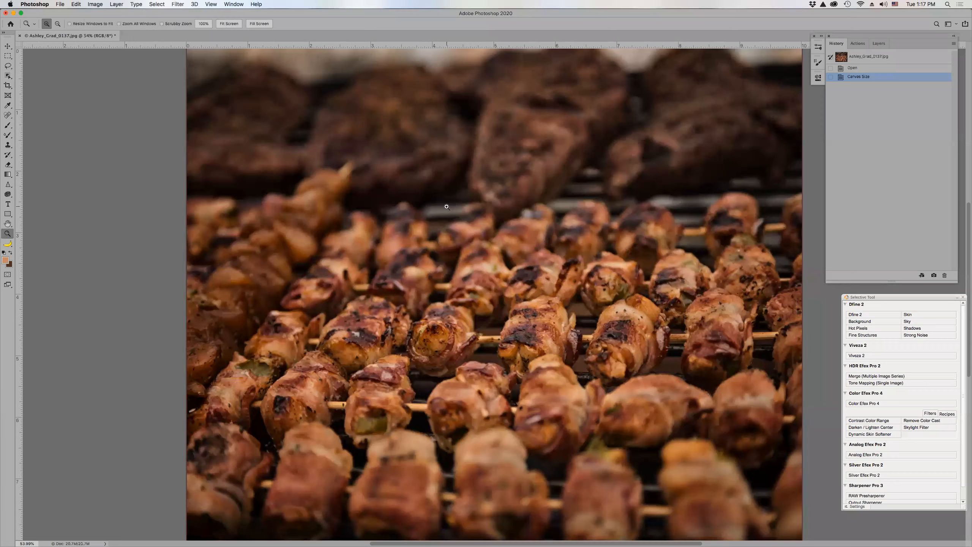
pyautogui.scroll(3, 447, 207)
pyautogui.press('super+0')
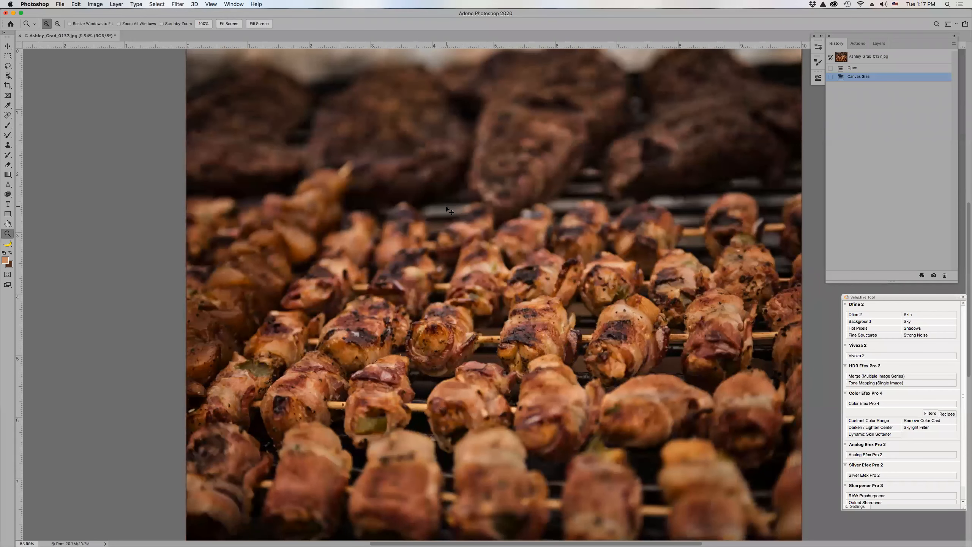
pyautogui.press('super+minus')
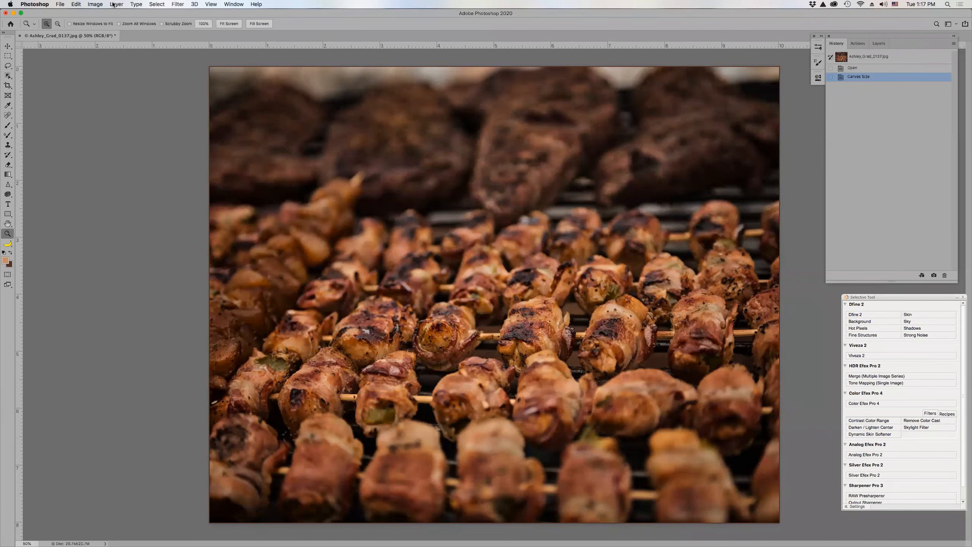
# Extend the canvas by a relative 0.25 inches in width and height, filling the extension with the foreground color.
pyautogui.click(99, 4)
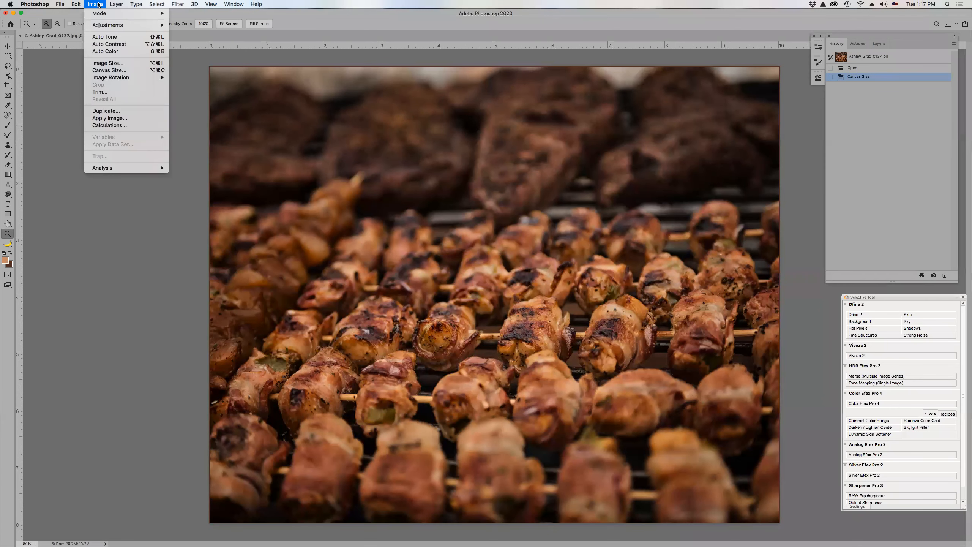
pyautogui.click(110, 71)
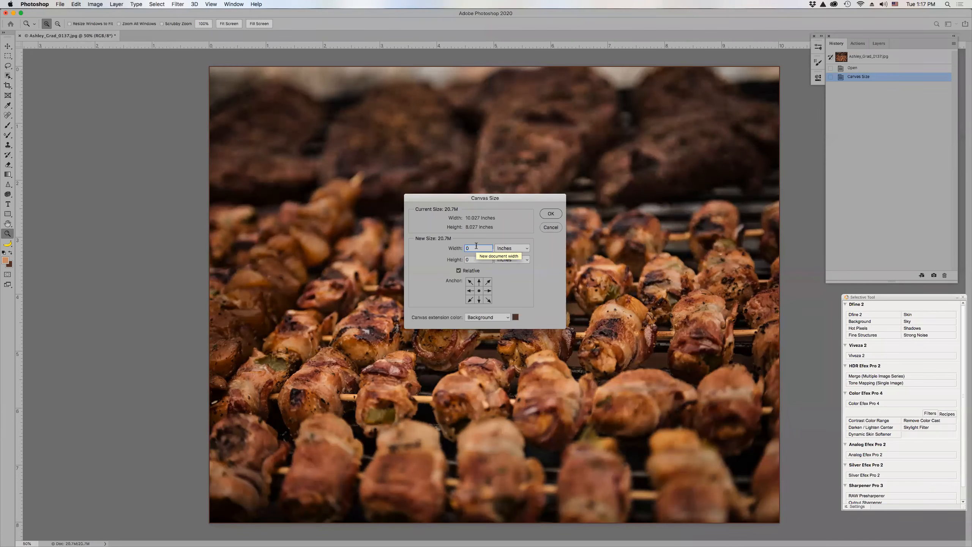
pyautogui.write('.25')
pyautogui.press('Tab')
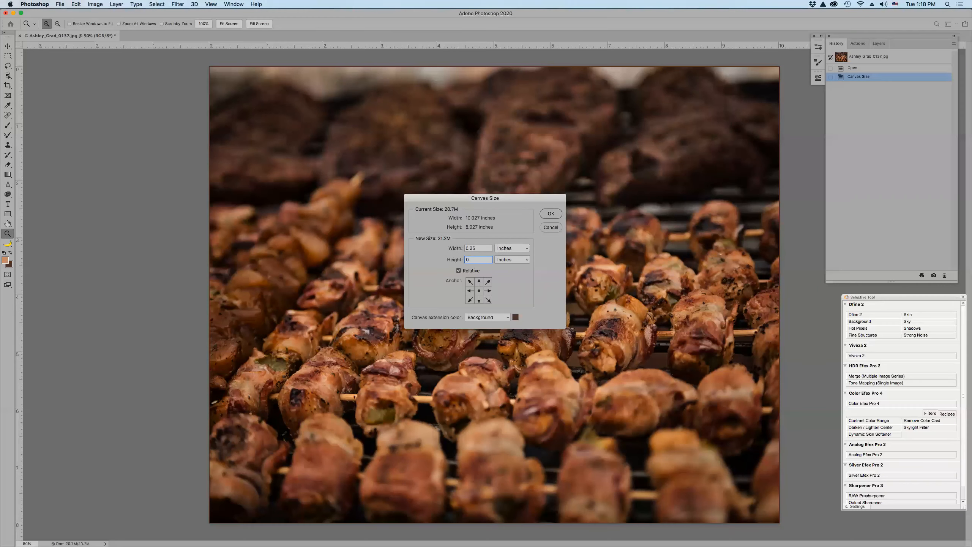
pyautogui.write('.25')
pyautogui.press('Tab')
pyautogui.click(505, 318)
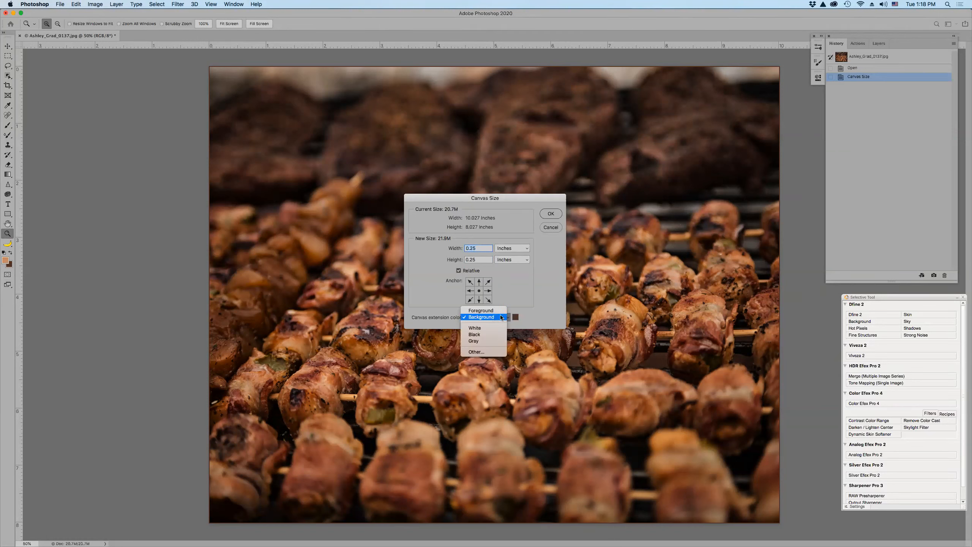
pyautogui.click(499, 310)
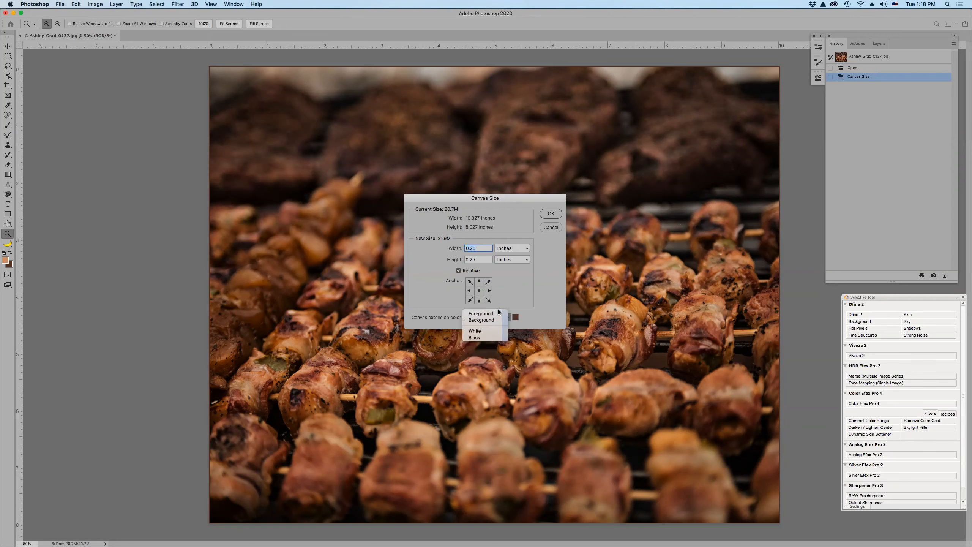
pyautogui.click(551, 215)
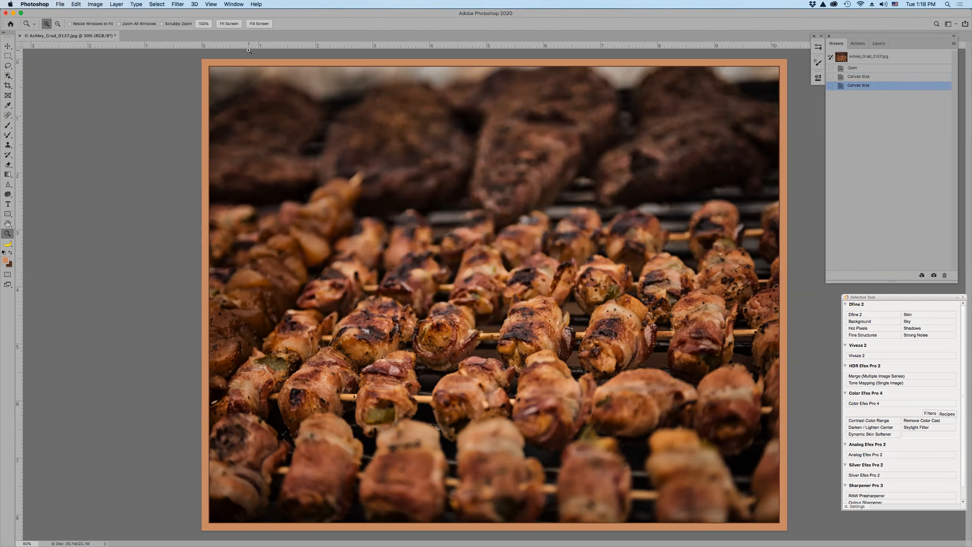
# Add a thin outer line around the tan border by extending the canvas 0.025 inches each way in the background color.
pyautogui.click(93, 4)
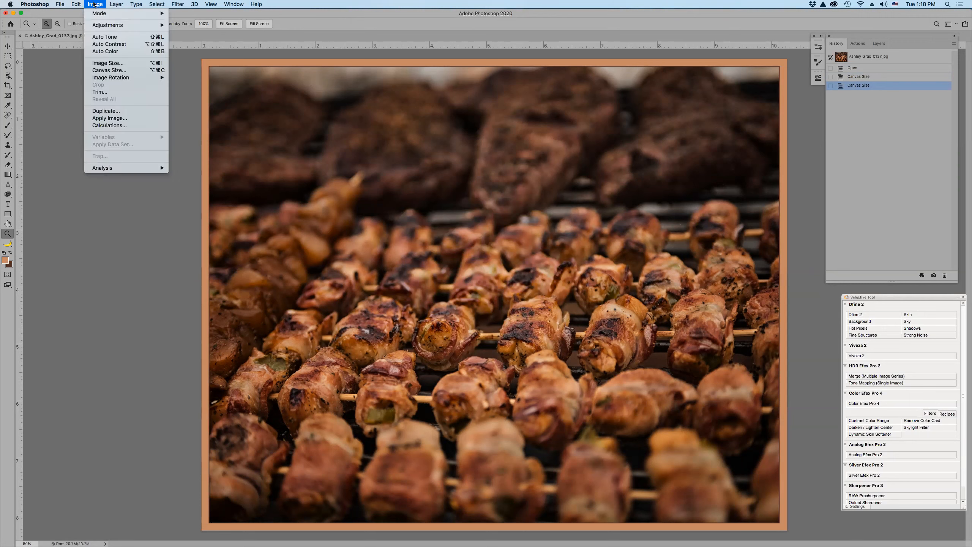
pyautogui.click(121, 72)
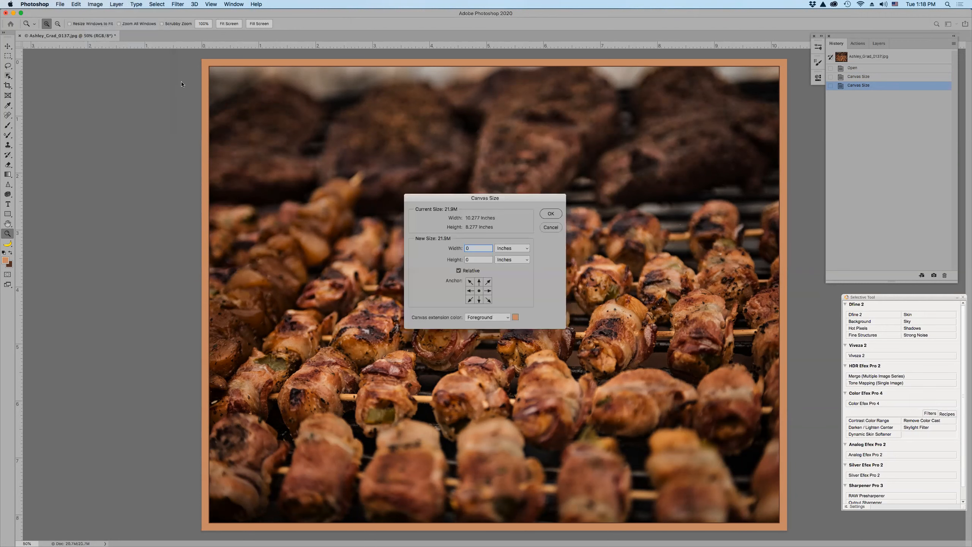
pyautogui.write('.025')
pyautogui.press('Tab')
pyautogui.write('.025')
pyautogui.click(505, 317)
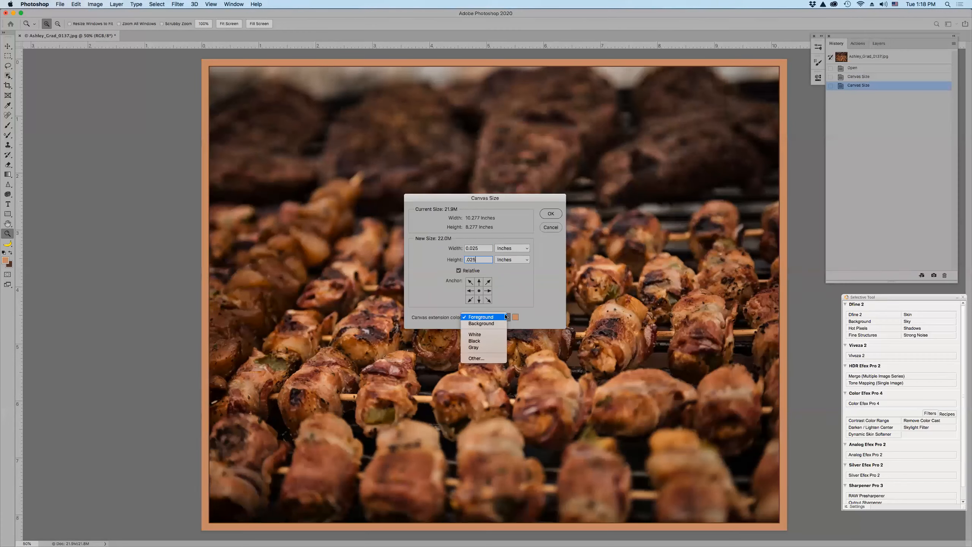
pyautogui.click(503, 323)
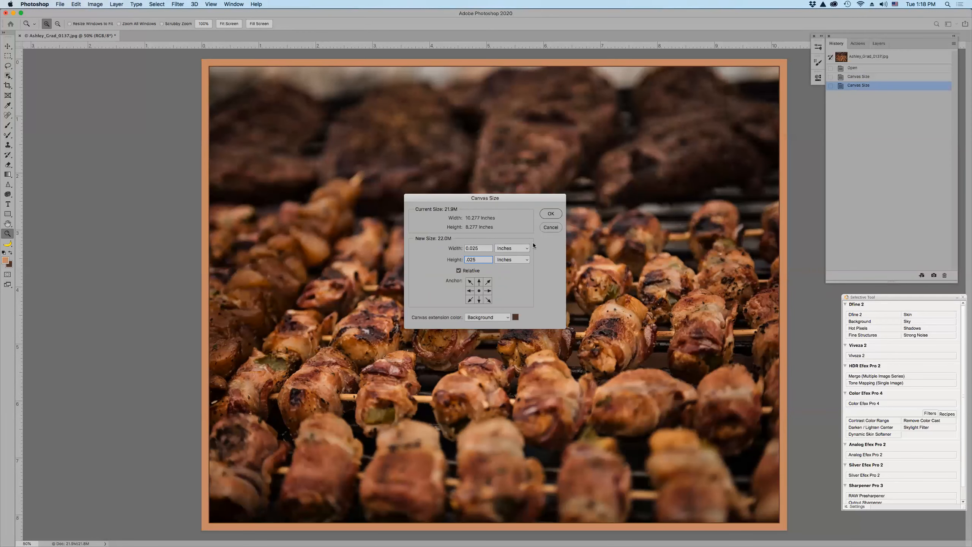
pyautogui.click(551, 214)
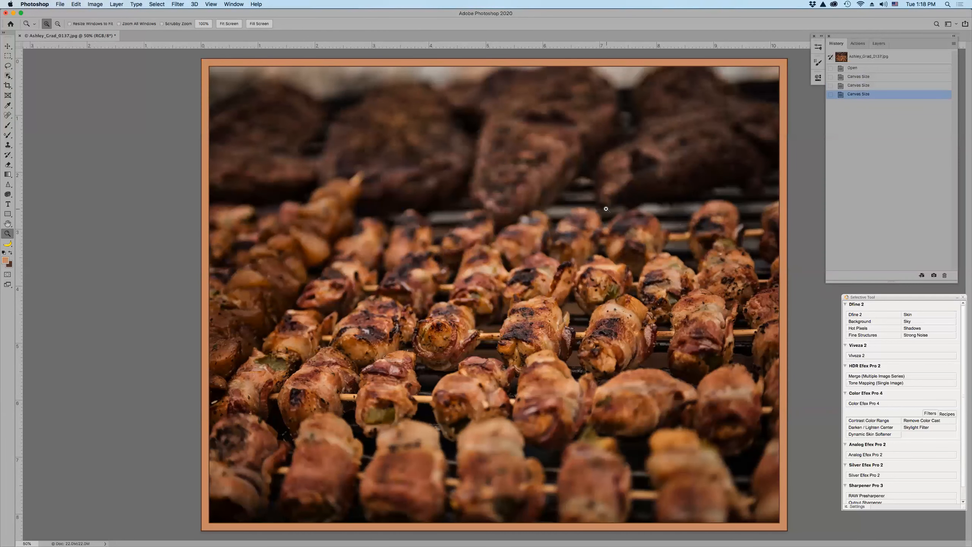
# Extend the canvas by a relative 2 inches in width and height as an outer mat in the foreground color.
pyautogui.click(95, 4)
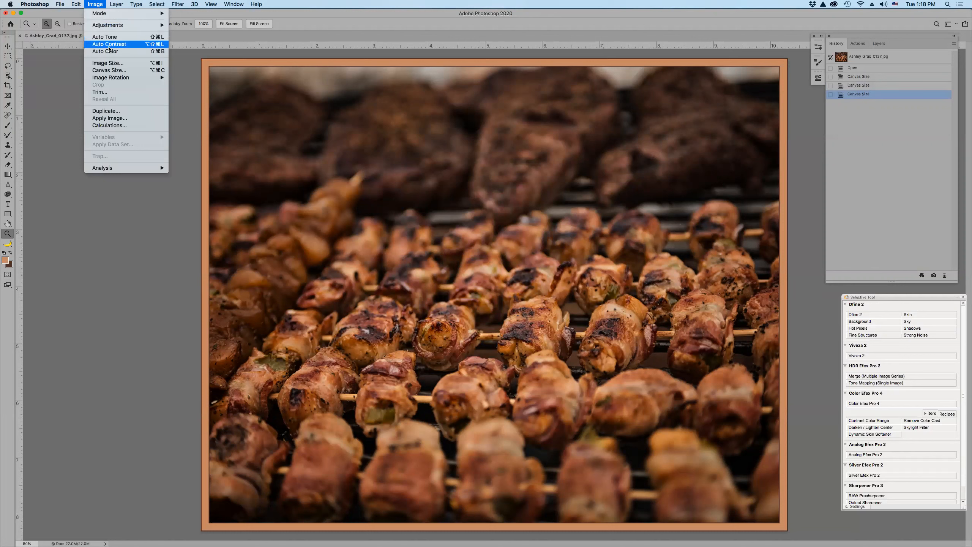
pyautogui.click(114, 70)
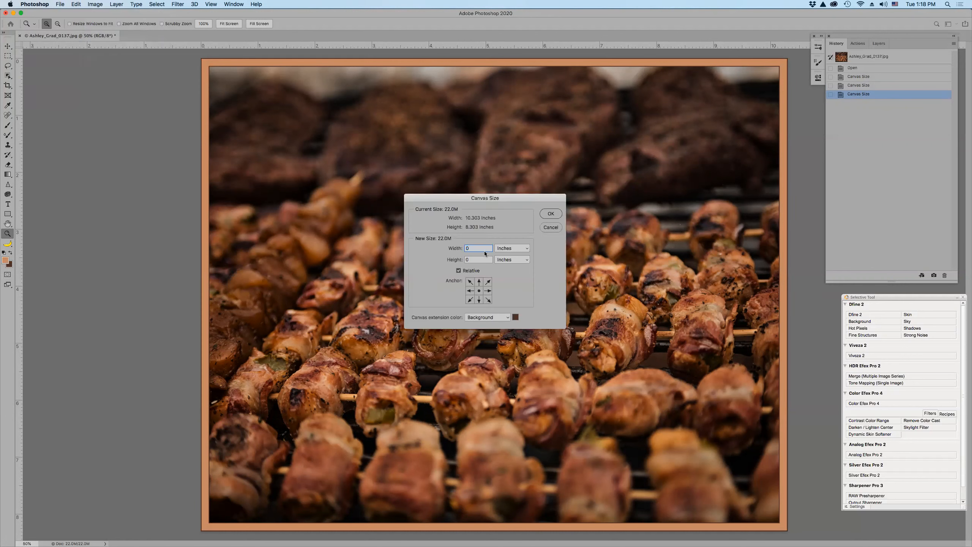
pyautogui.press('Tab')
pyautogui.press('Tab')
pyautogui.click(505, 317)
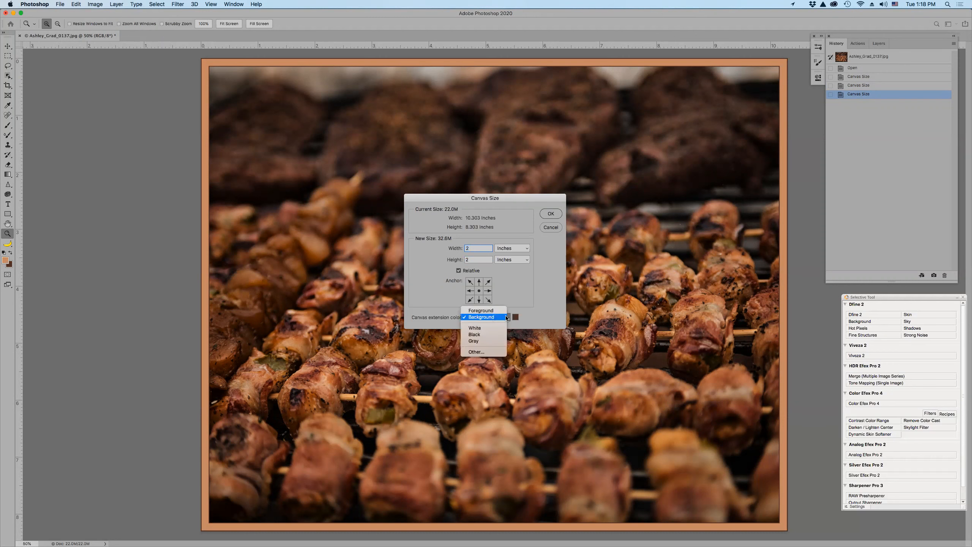
pyautogui.click(500, 311)
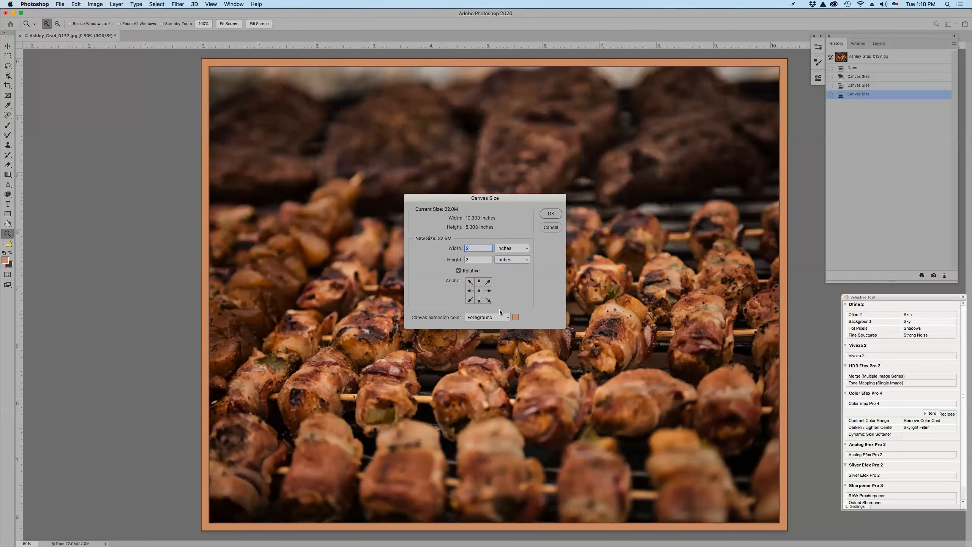
pyautogui.click(550, 214)
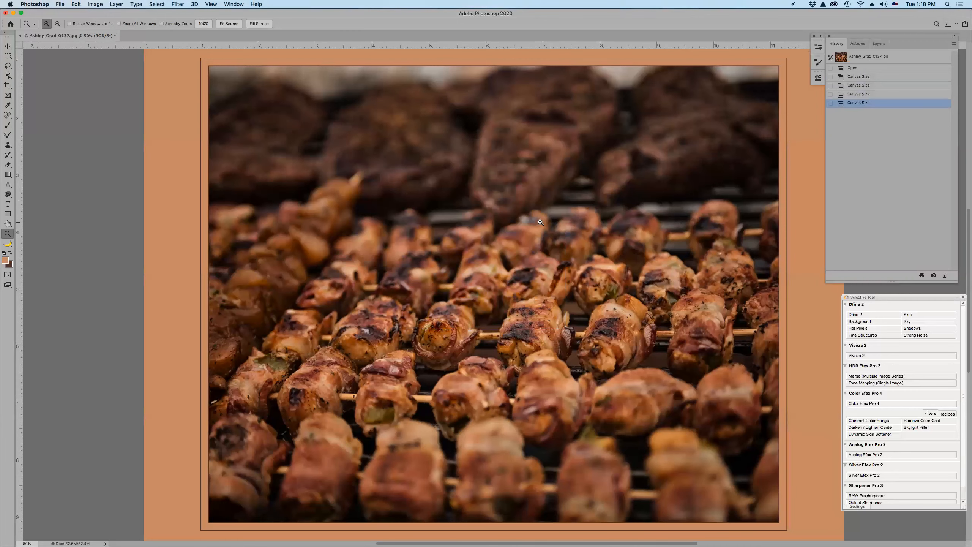
pyautogui.keyDown('alt'); pyautogui.click(541, 221); pyautogui.keyUp('alt')
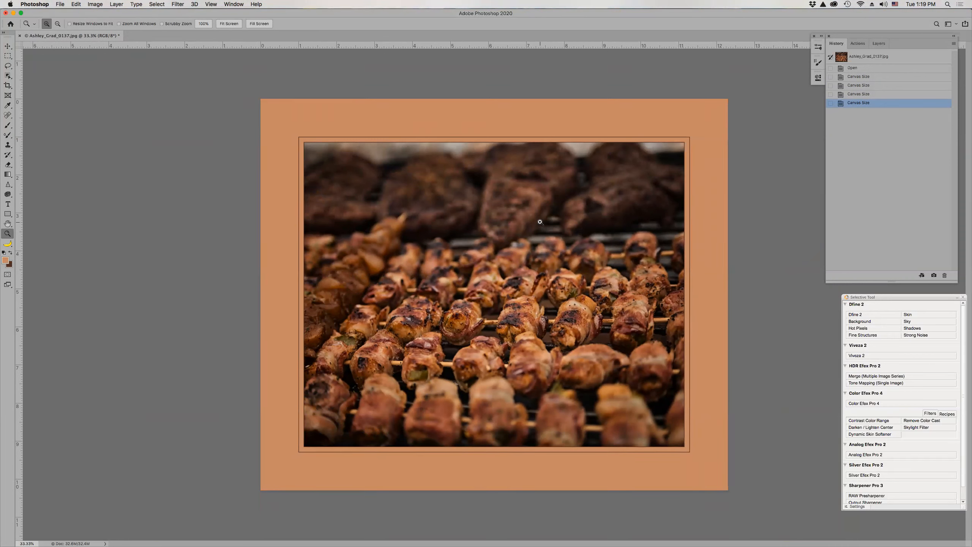
# Revert the skewers photo to its opened state and swap the foreground and background colors.
pyautogui.click(854, 67)
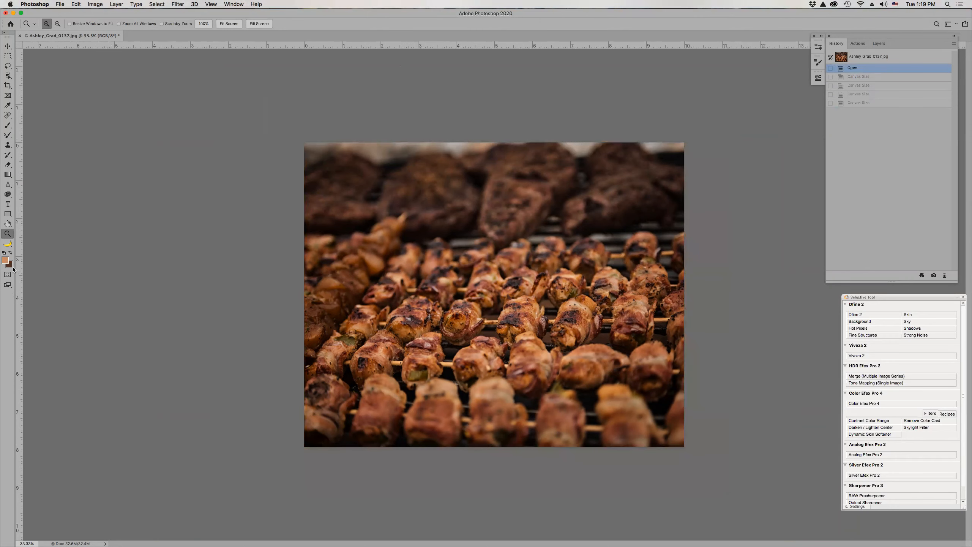
pyautogui.click(11, 254)
# Start recording a new action in the PARTY ACTIONS set, named with the person's first name plus "Comp Frame" and assigned to Command+F4.
pyautogui.click(859, 45)
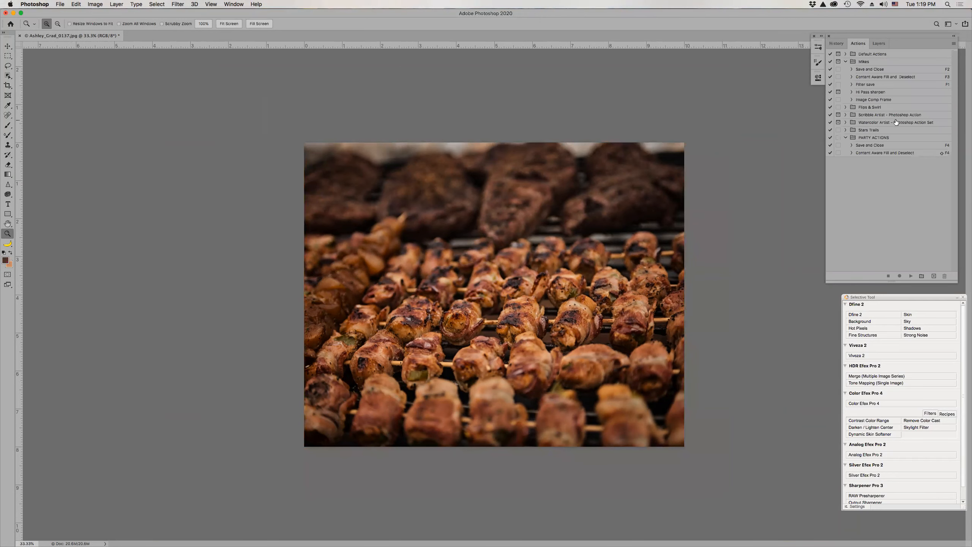
pyautogui.click(889, 138)
pyautogui.click(954, 45)
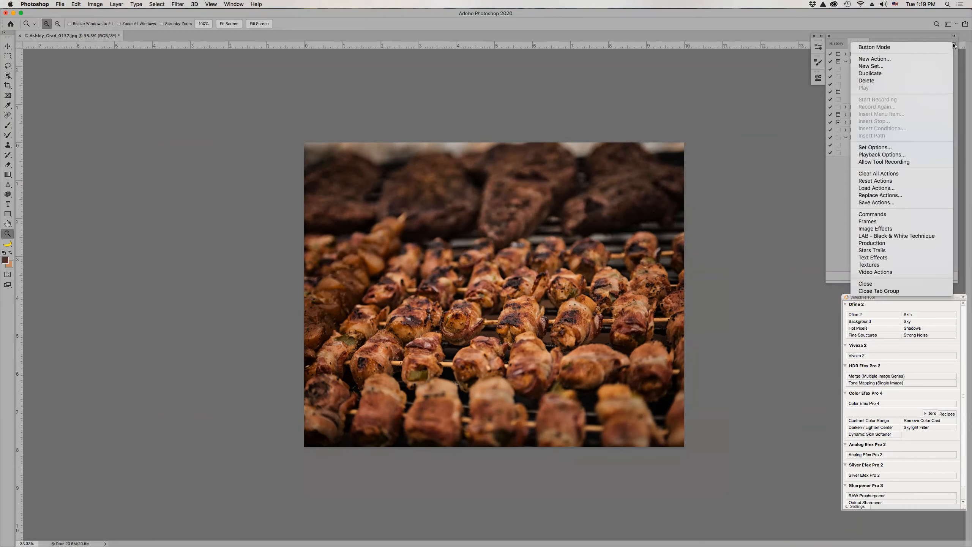
pyautogui.click(919, 59)
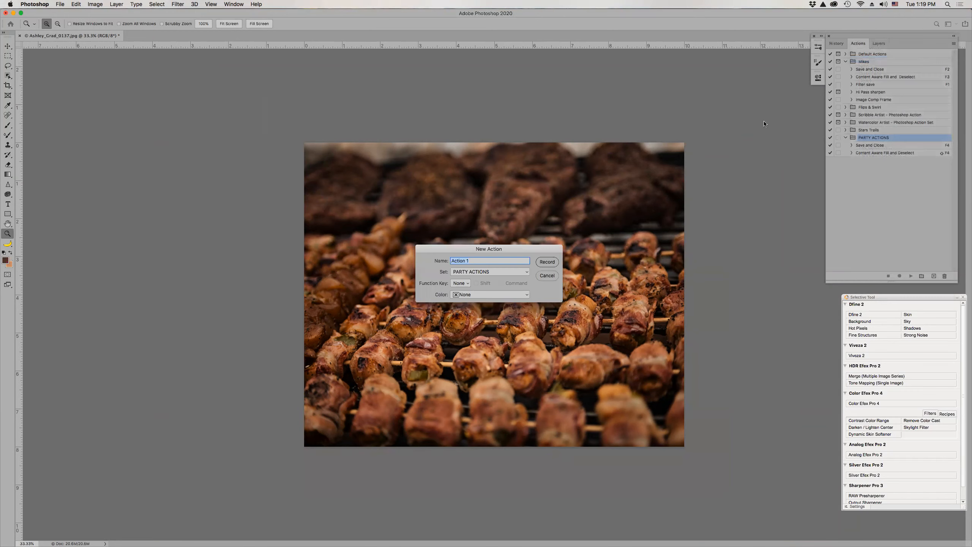
pyautogui.write("Mel's Comp Fra")
pyautogui.click(461, 283)
pyautogui.click(466, 283)
pyautogui.click(465, 283)
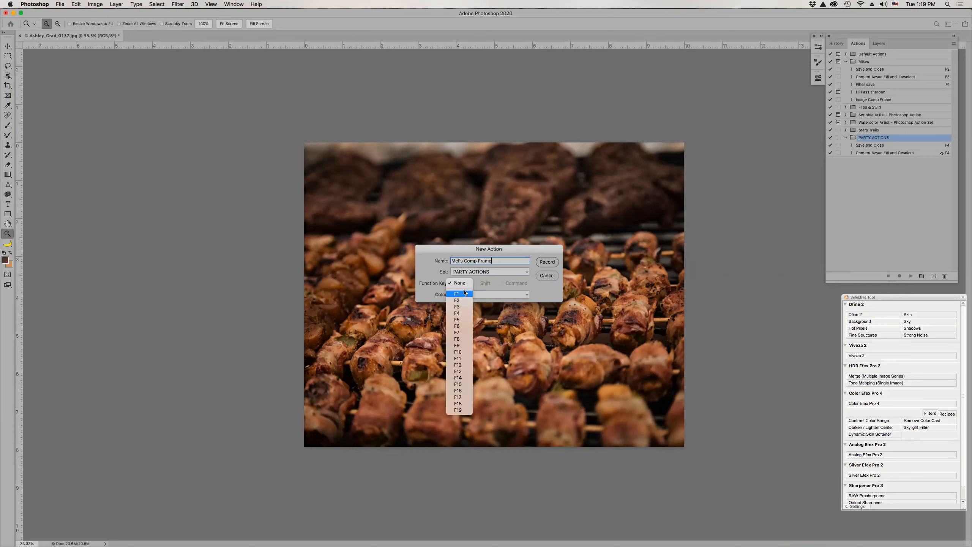
pyautogui.click(459, 316)
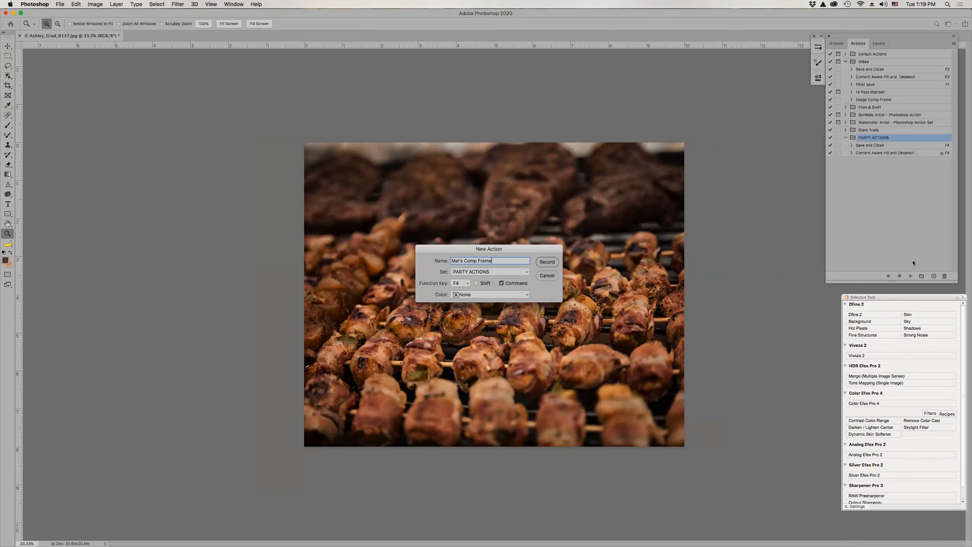
pyautogui.click(546, 262)
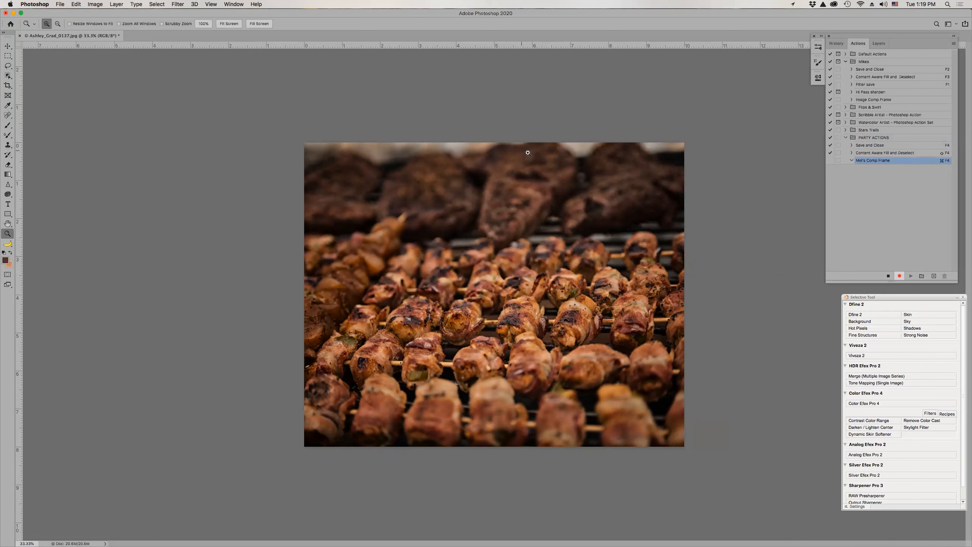
# Record a thin border around the photo by extending the canvas a relative 0.025 inches in width and height in the foreground color.
pyautogui.click(98, 4)
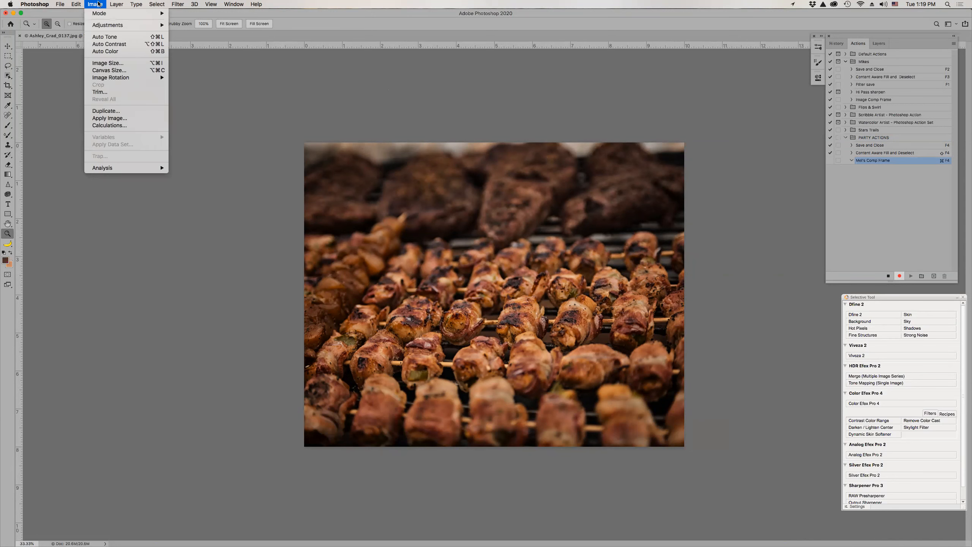
pyautogui.click(115, 71)
pyautogui.write('.02')
pyautogui.press('Tab')
pyautogui.write('.025')
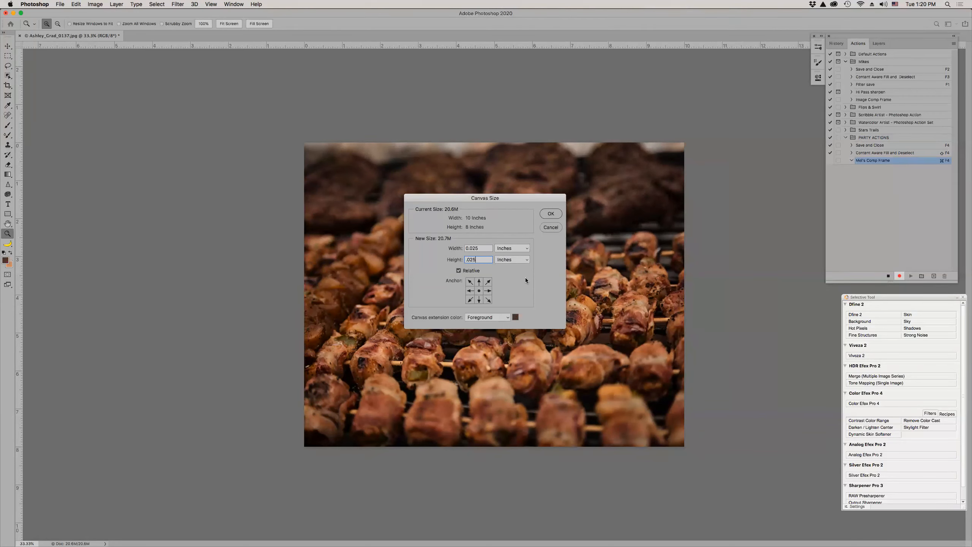
pyautogui.click(551, 214)
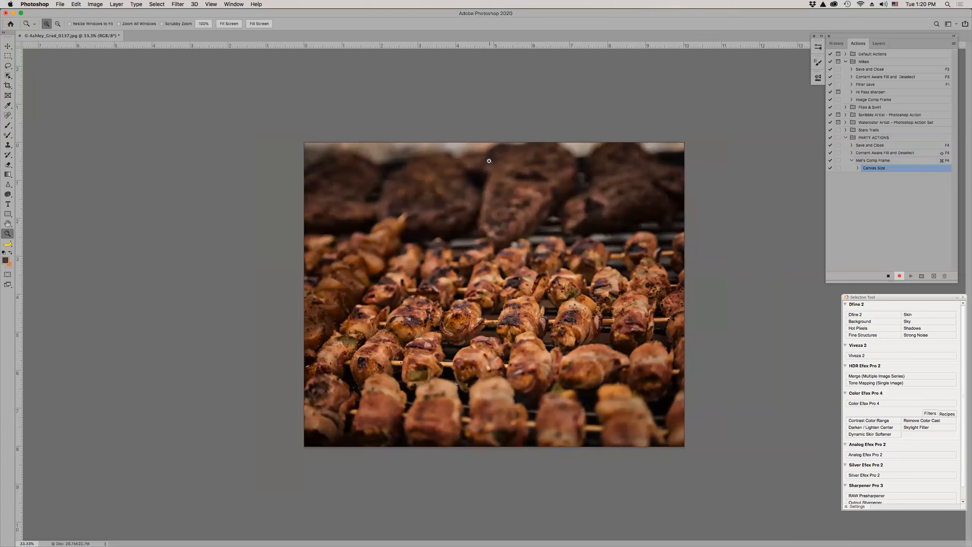
# Record a tan border by extending the canvas a relative 0.5 inches in width and height in the background color.
pyautogui.click(91, 4)
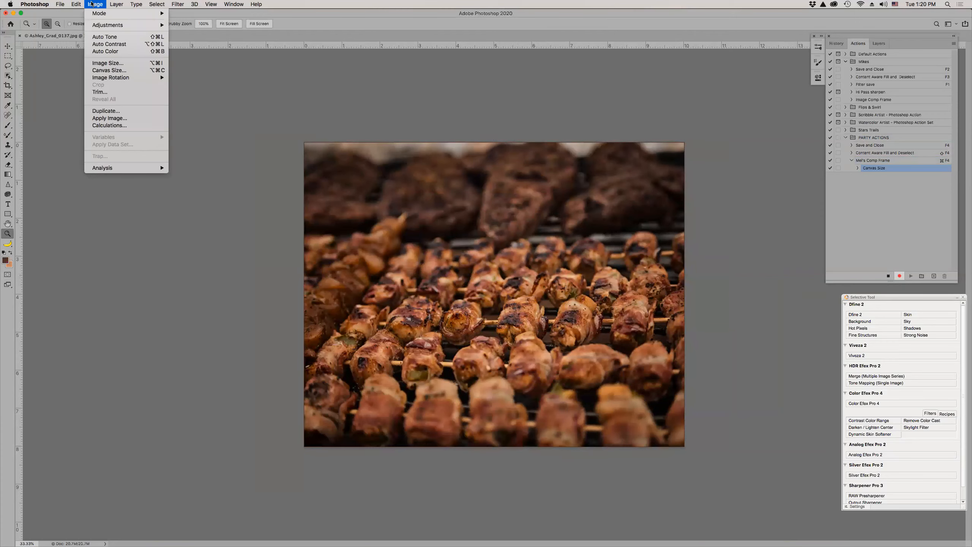
pyautogui.click(117, 71)
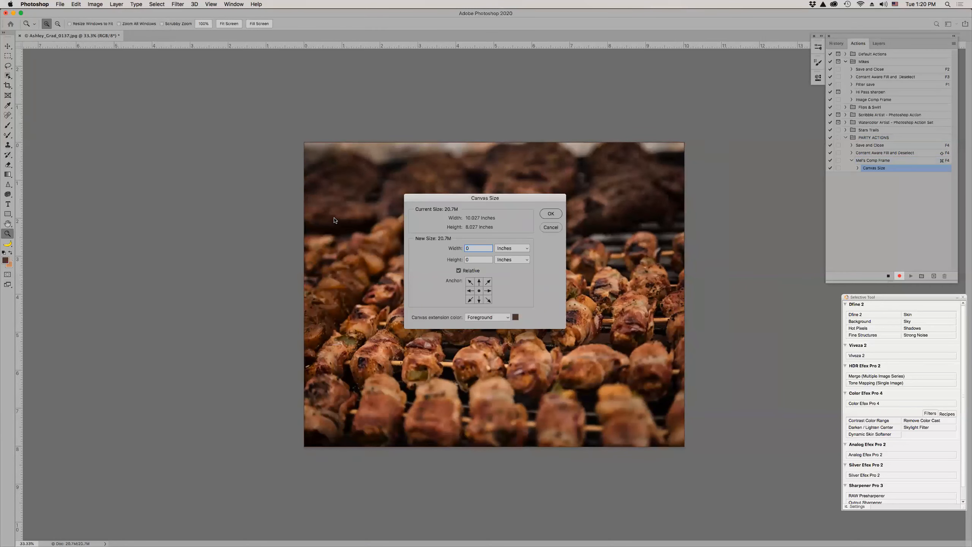
pyautogui.write('.5')
pyautogui.press('Tab')
pyautogui.write('.5')
pyautogui.press('Tab')
pyautogui.click(505, 317)
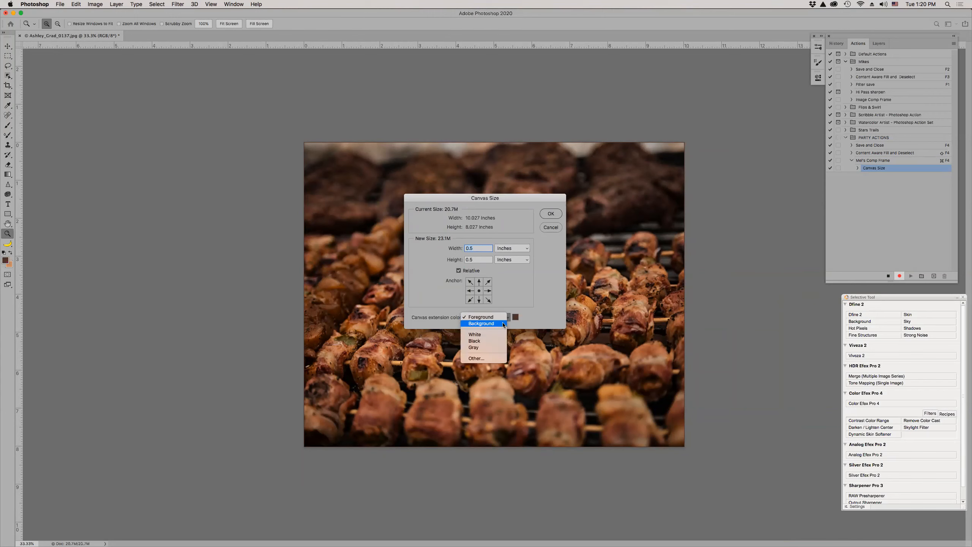
pyautogui.click(503, 322)
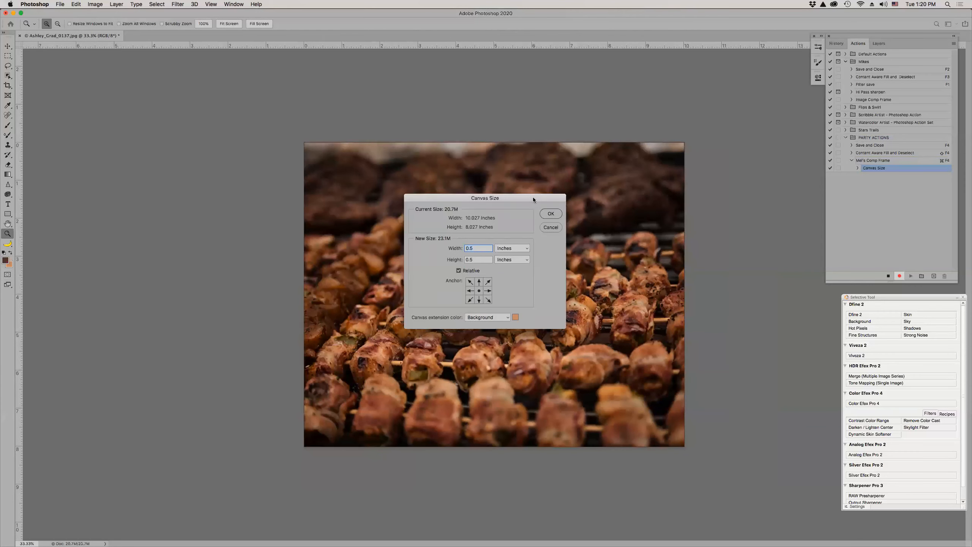
pyautogui.click(551, 214)
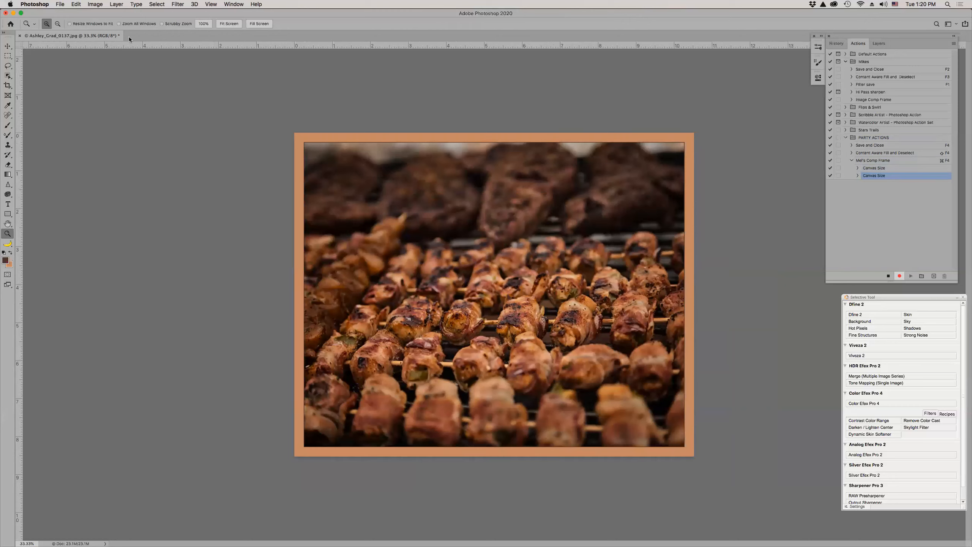
# Record a thin dark line around the tan border by extending the canvas a relative 0.025 inches each way in the foreground color.
pyautogui.click(95, 4)
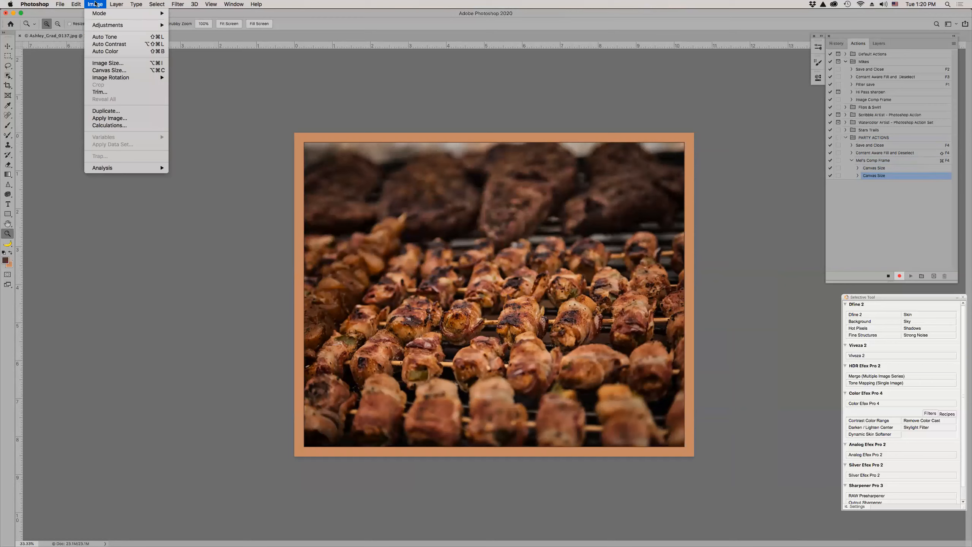
pyautogui.click(109, 71)
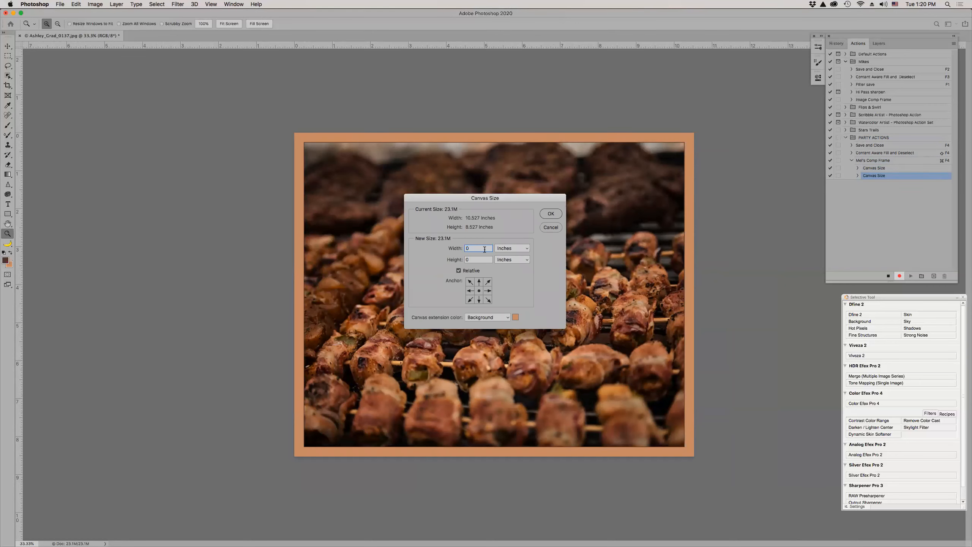
pyautogui.write('.025')
pyautogui.press('Tab')
pyautogui.write('.025')
pyautogui.press('Tab')
pyautogui.click(505, 317)
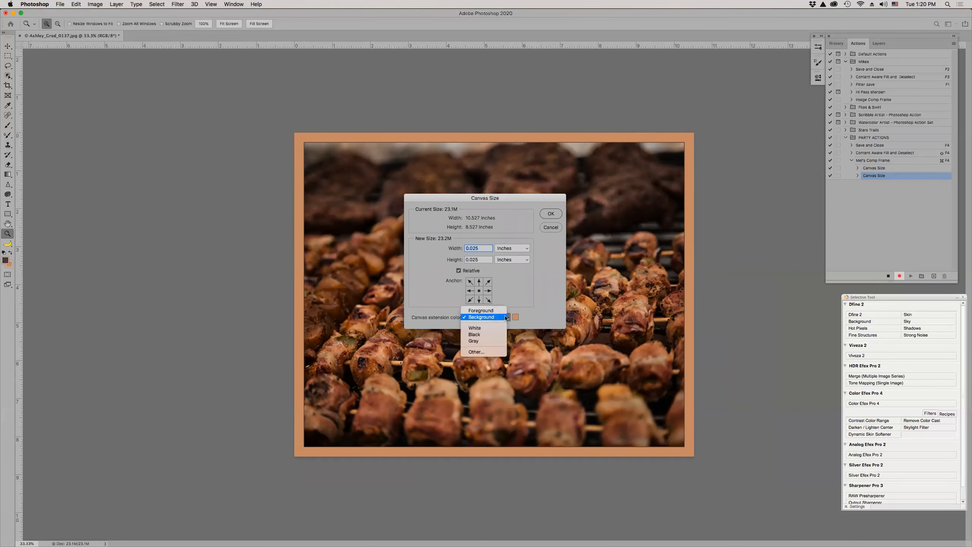
pyautogui.click(503, 312)
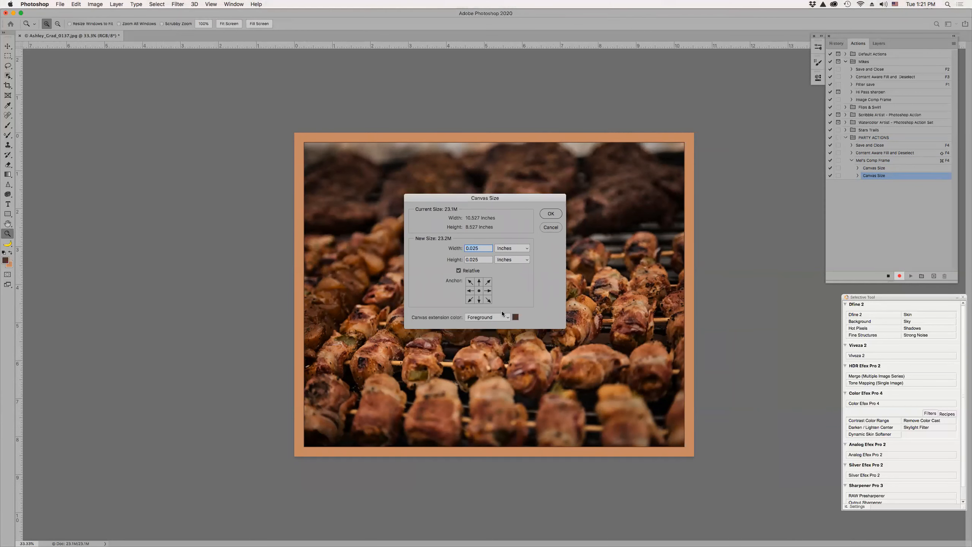
pyautogui.click(551, 213)
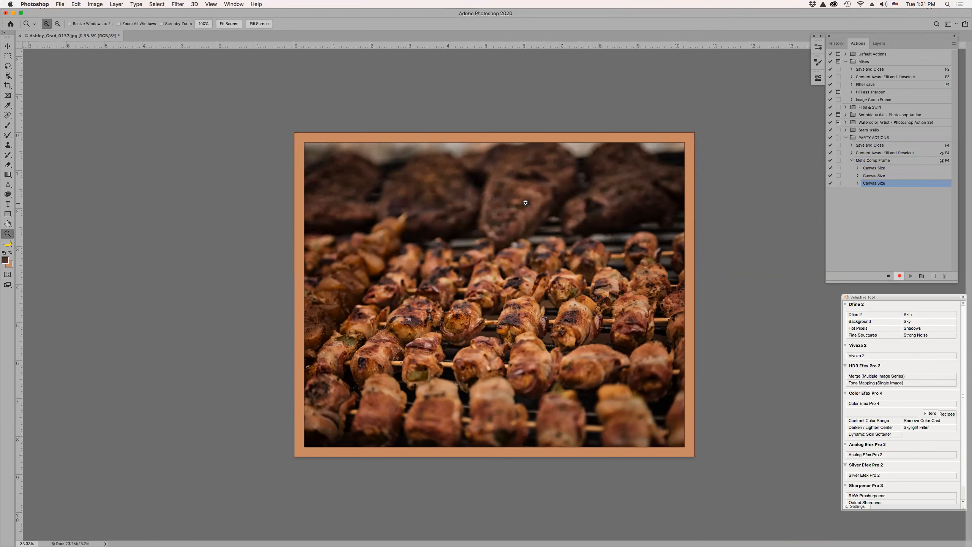
# Record the outer mat by extending the canvas a relative 2 inches in width and height in the background color.
pyautogui.click(96, 4)
pyautogui.click(106, 71)
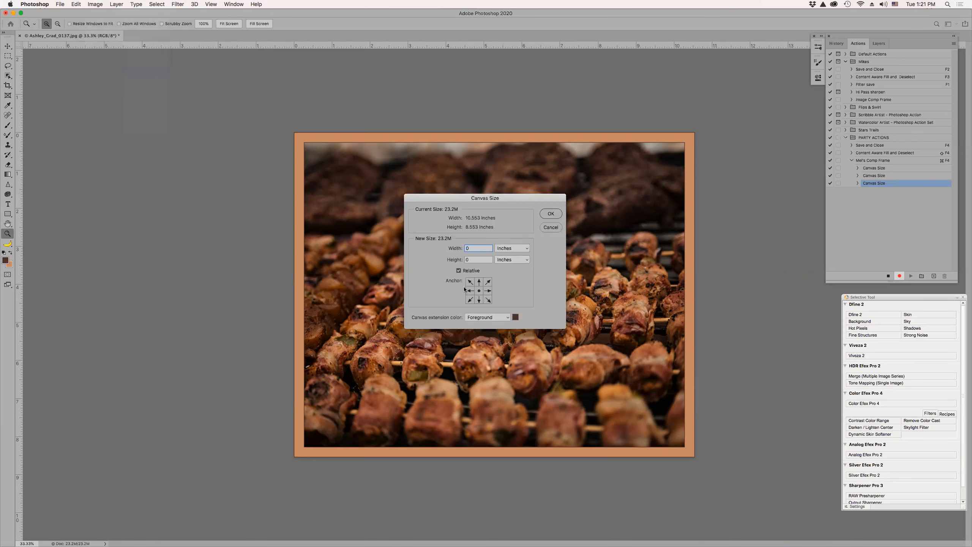
pyautogui.write('2')
pyautogui.press('Tab')
pyautogui.click(515, 318)
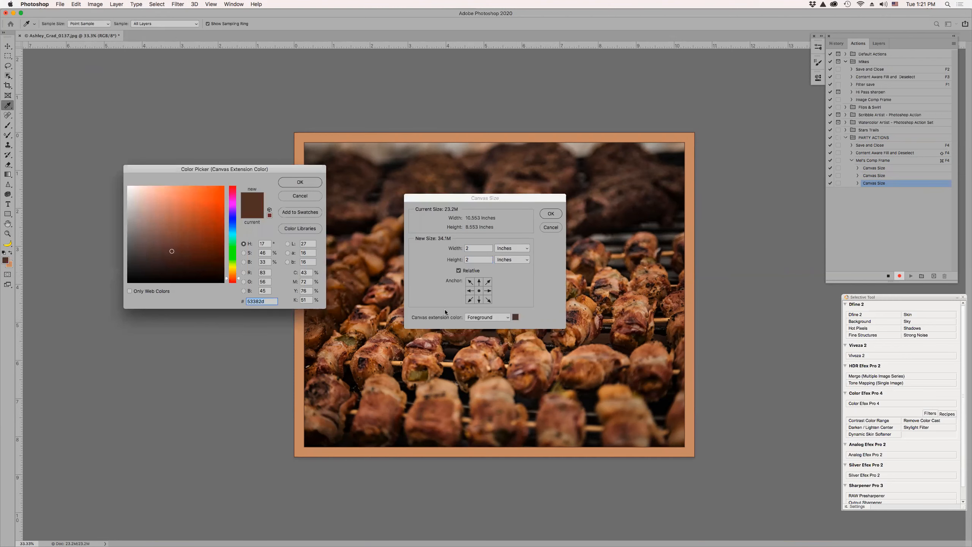
pyautogui.click(298, 197)
pyautogui.click(503, 320)
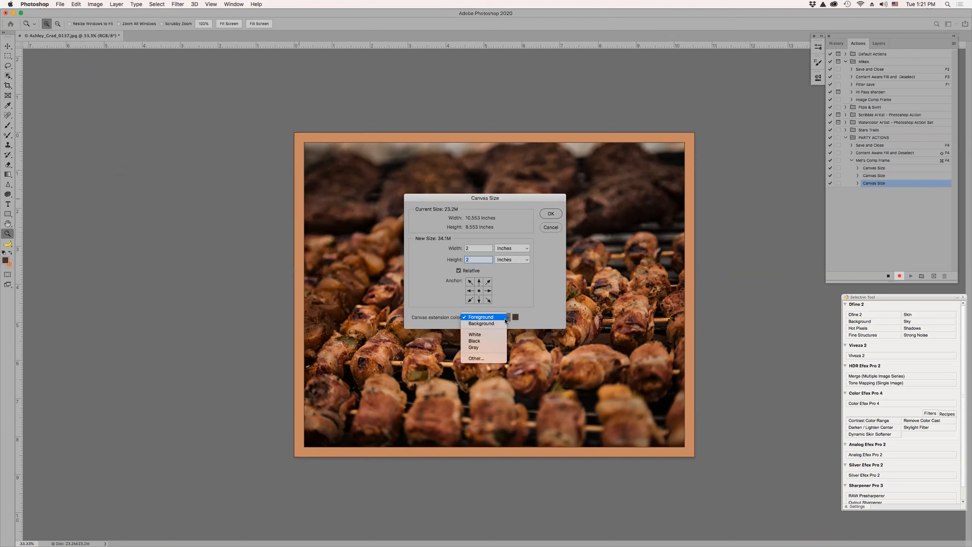
pyautogui.click(502, 324)
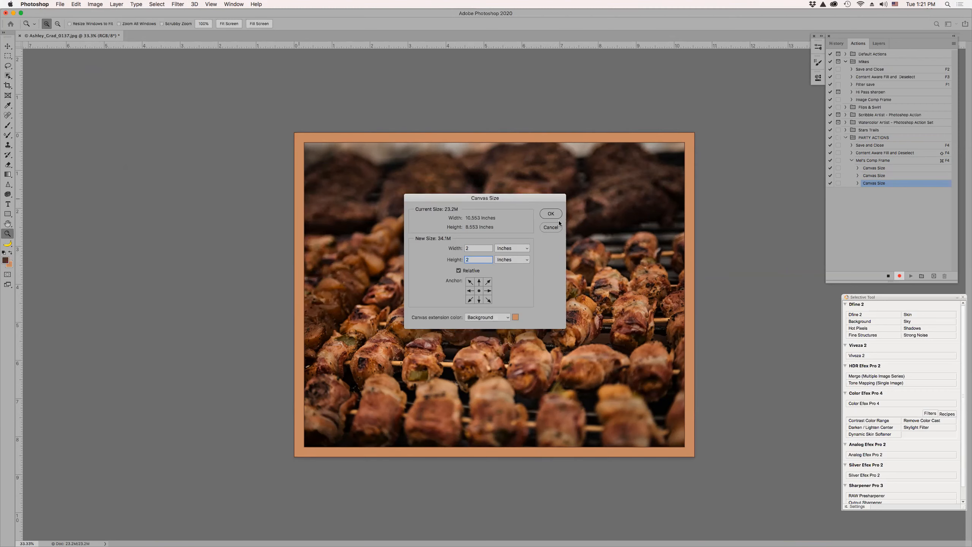
pyautogui.click(551, 214)
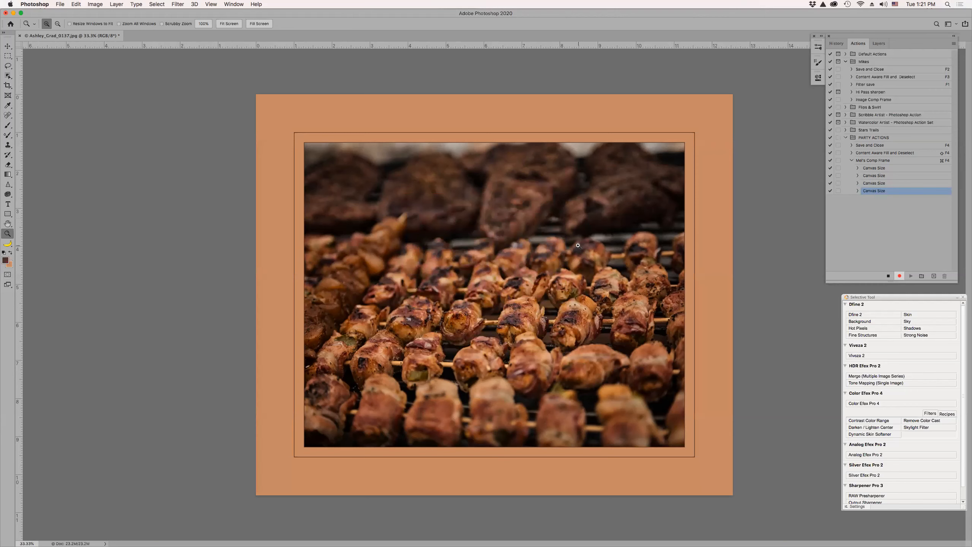
# Stop recording the frame action and play it once on the already framed photo.
pyautogui.click(887, 275)
pyautogui.click(910, 276)
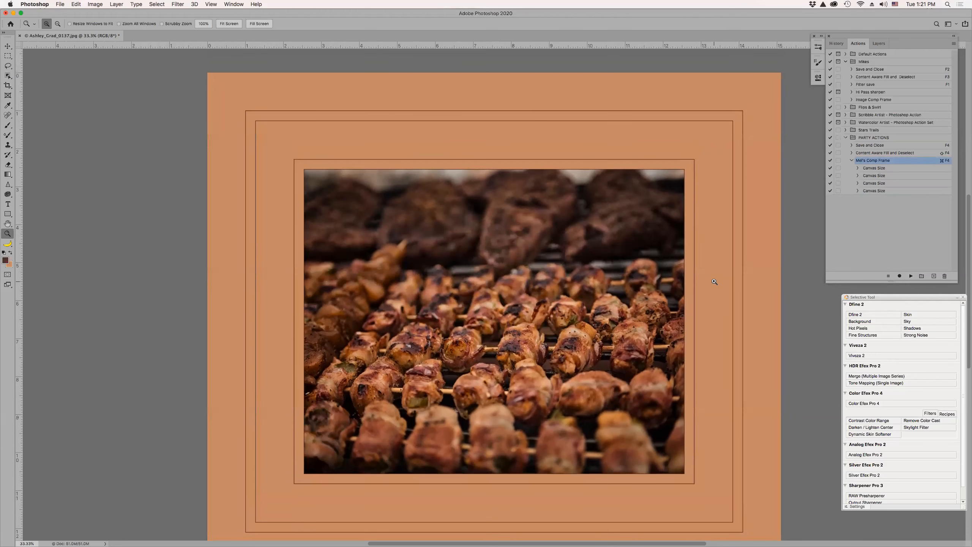
pyautogui.scroll(-2, 714, 281)
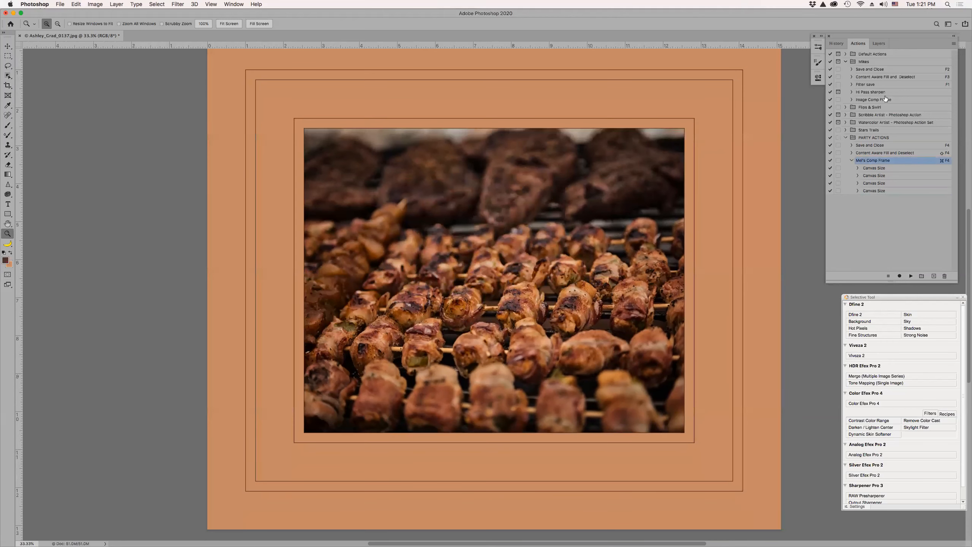
# Revert the skewers photo to its opened state and close it without saving.
pyautogui.click(836, 43)
pyautogui.click(853, 68)
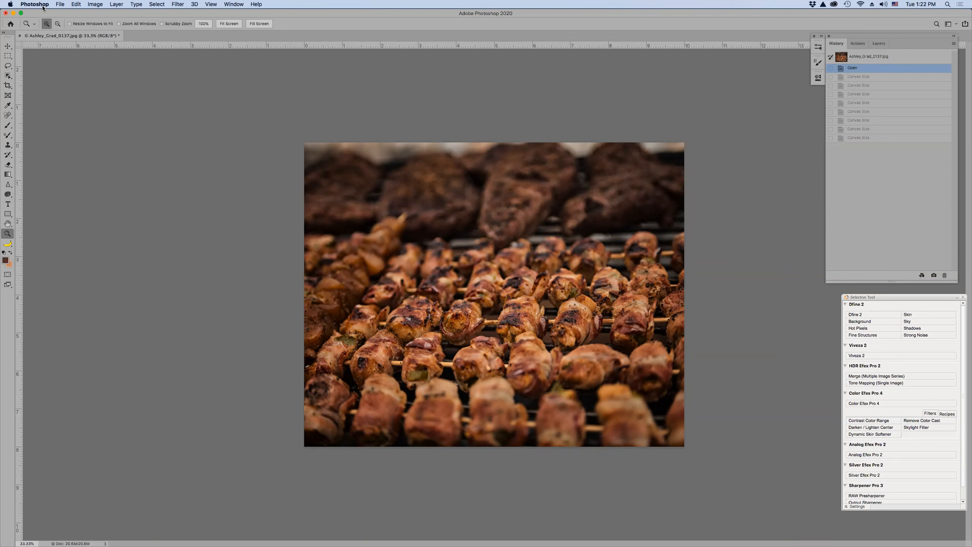
pyautogui.click(20, 36)
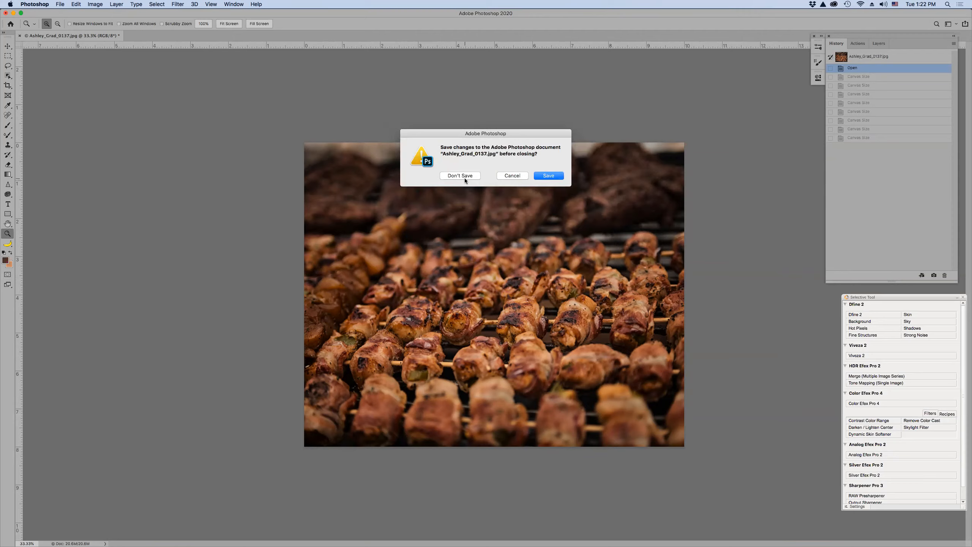
pyautogui.click(464, 178)
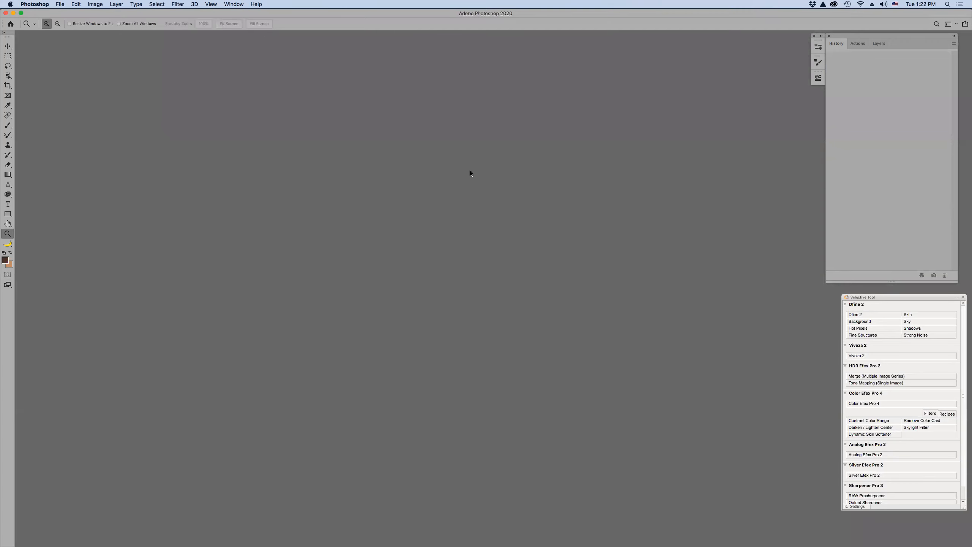
# Switch to Adobe Bridge and open _Peppers_0024a.jpg from the Actions folder in Photoshop.
pyautogui.moveTo(494, 544)
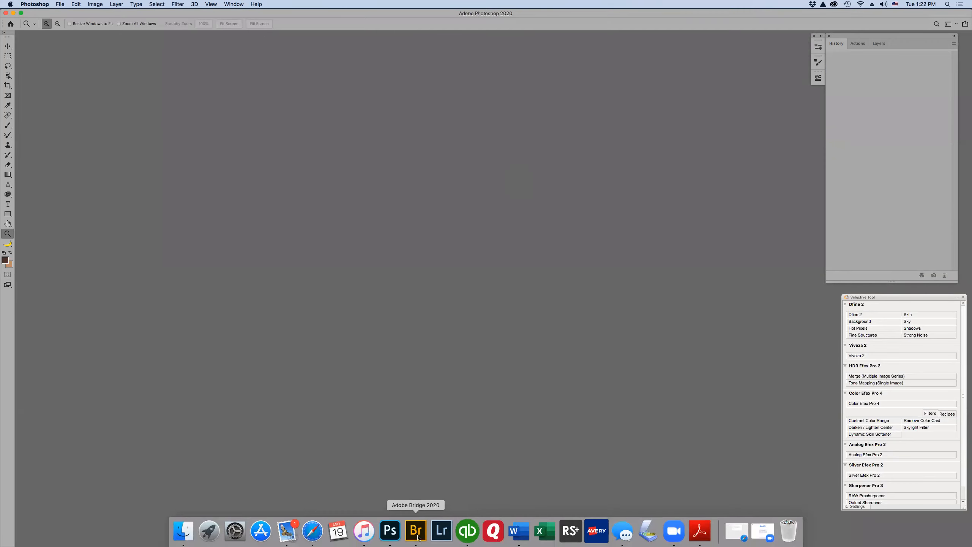
pyautogui.click(416, 533)
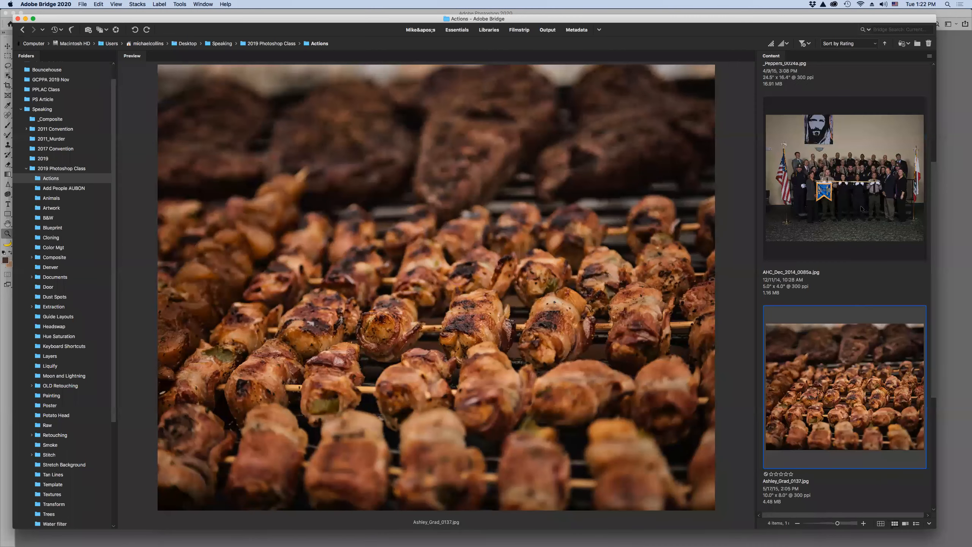
pyautogui.click(846, 169)
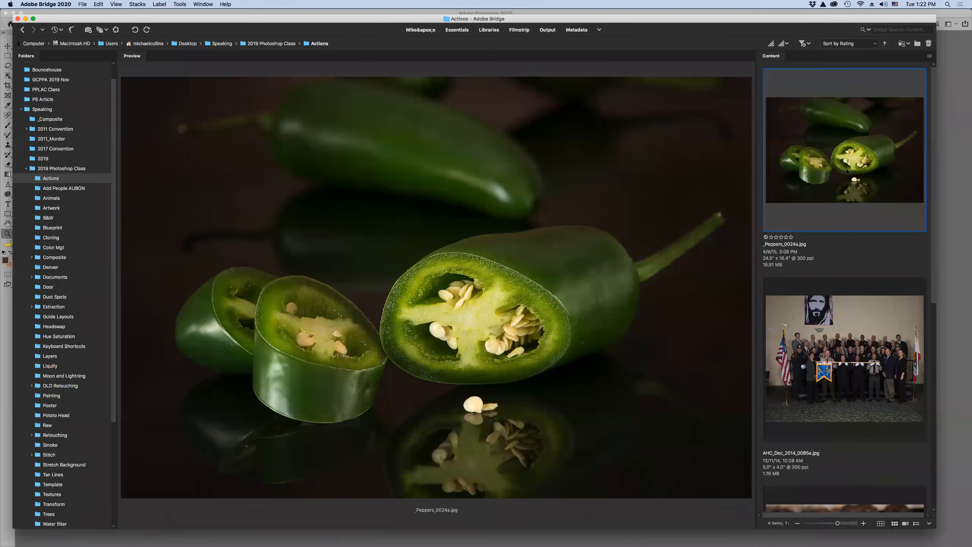
pyautogui.doubleClick(838, 163)
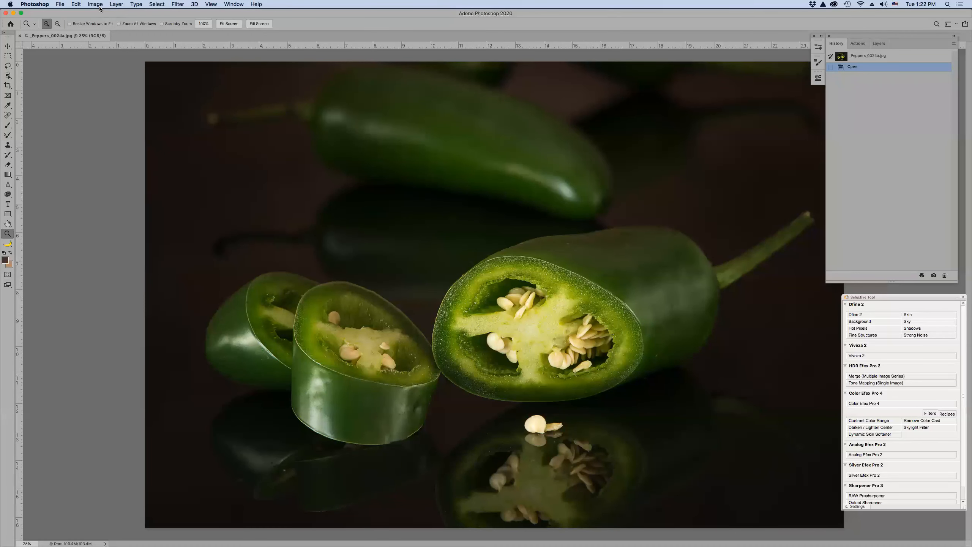
# Load the 16 x 20 in 300 ppi crop preset and set its resolution to 200 px/in.
pyautogui.press('c')
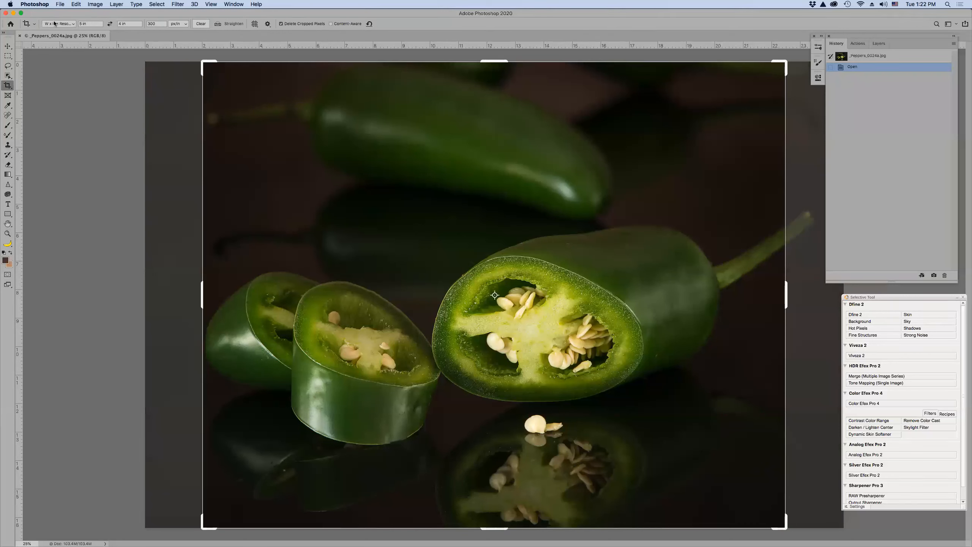
pyautogui.click(26, 24)
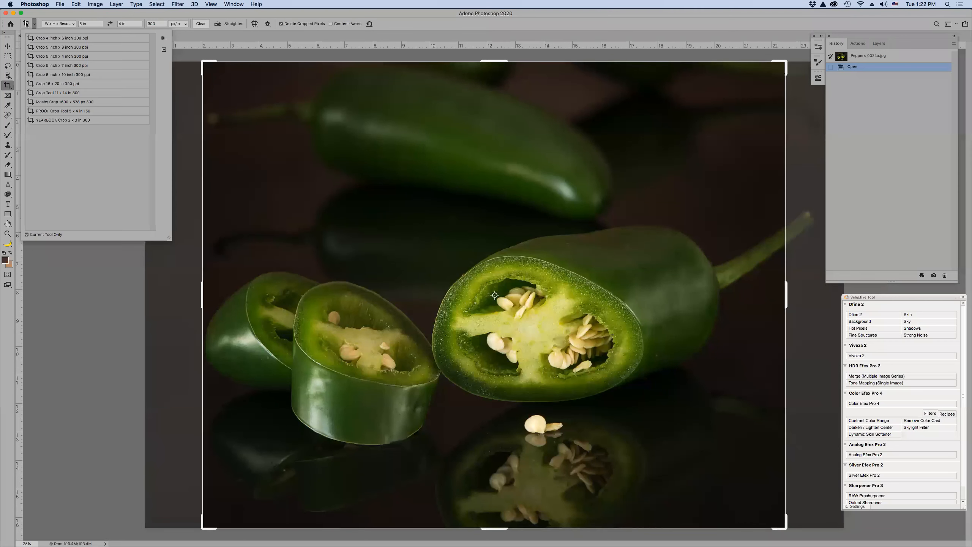
pyautogui.click(75, 83)
pyautogui.click(155, 24)
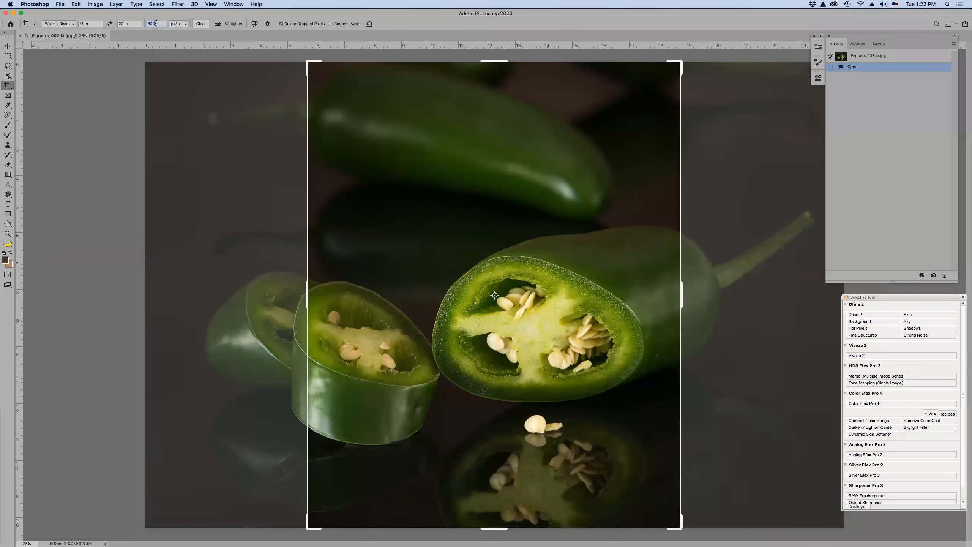
pyautogui.press('BackSpace')
pyautogui.press('BackSpace')
pyautogui.press('BackSpace')
pyautogui.write('20')
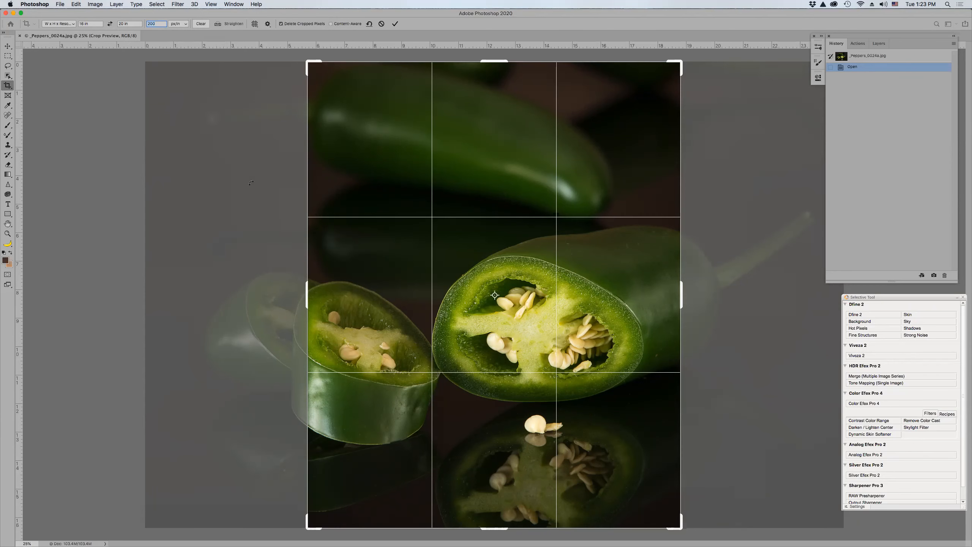
# Swap the crop dimensions to 20 x 16 in landscape and apply the crop to the peppers photo.
pyautogui.click(110, 24)
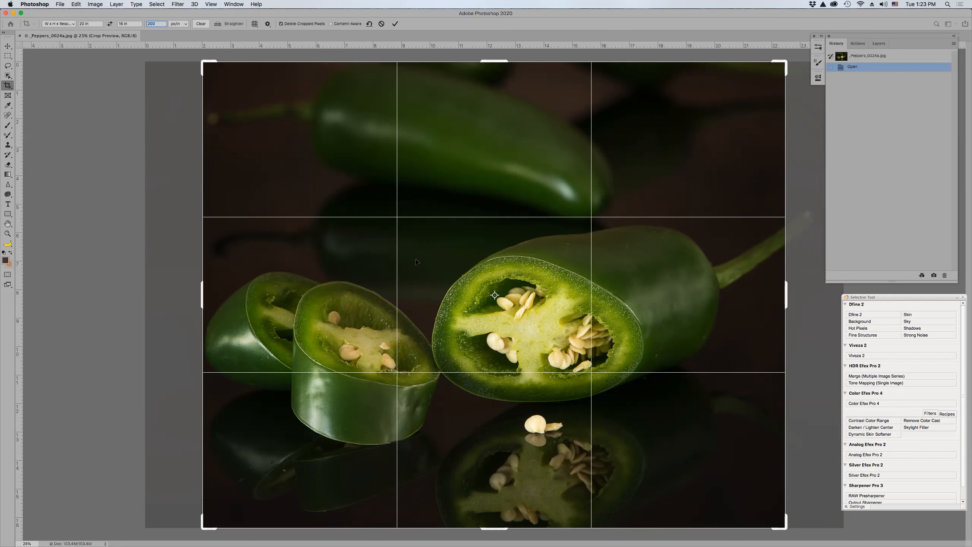
pyautogui.press('Return')
pyautogui.press('Return')
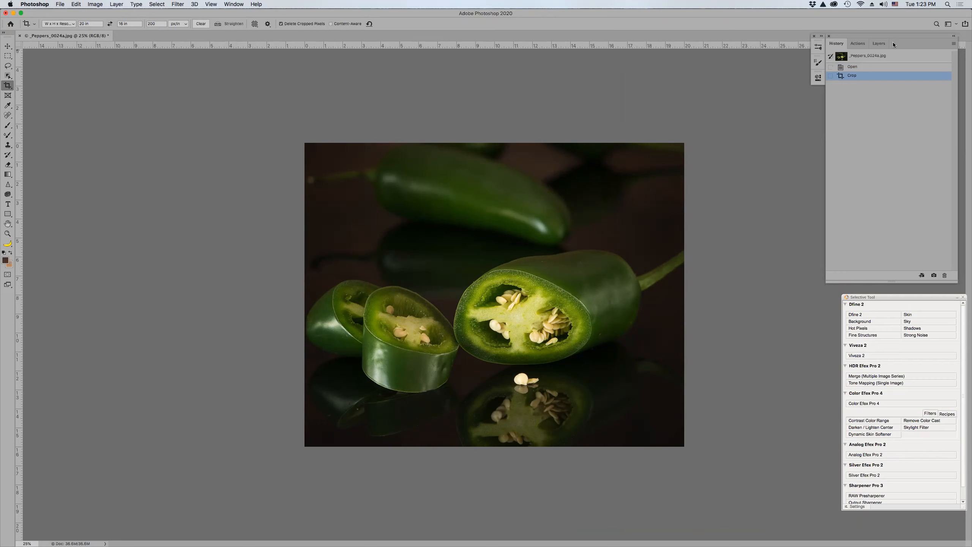
# Play the newly recorded comp frame action from the PARTY ACTIONS set on the cropped peppers photo.
pyautogui.click(860, 45)
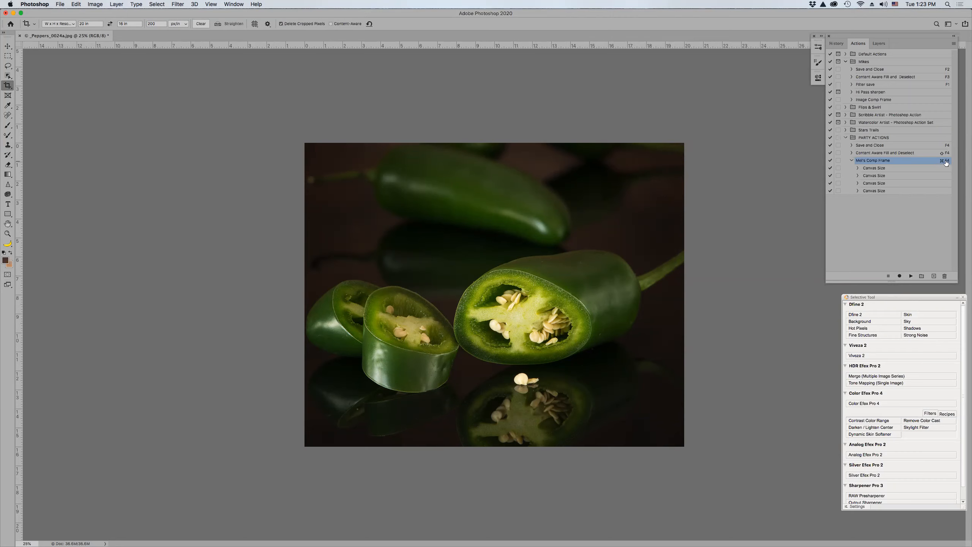
pyautogui.click(911, 276)
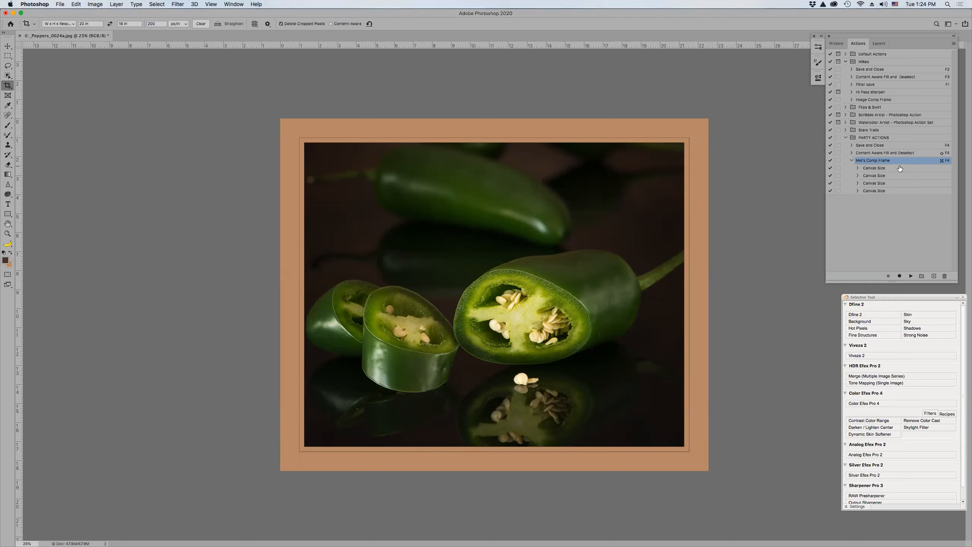
# Insert a stop into the frame action reading "Hey Dummy - Change Your coplors before you start. The click continue" and dismiss it during a test run.
pyautogui.click(954, 44)
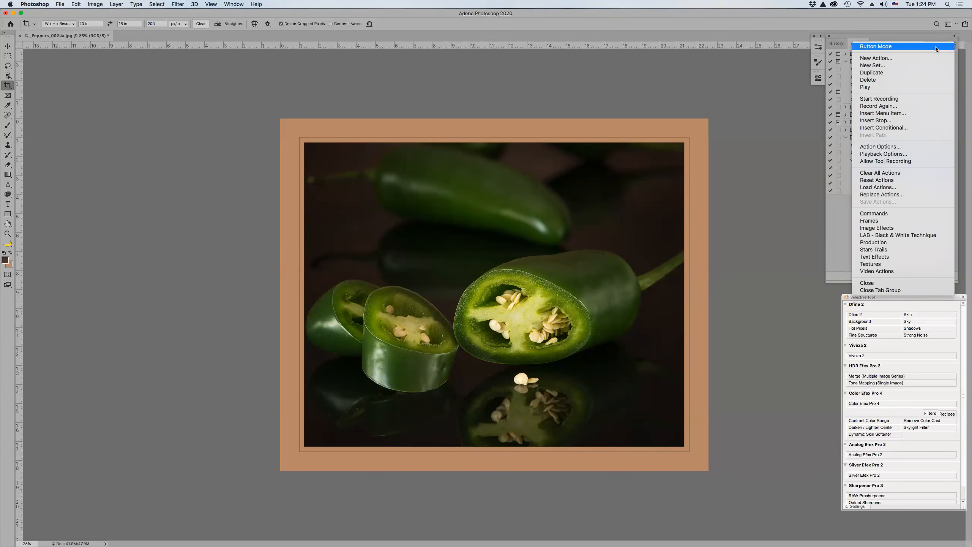
pyautogui.click(892, 122)
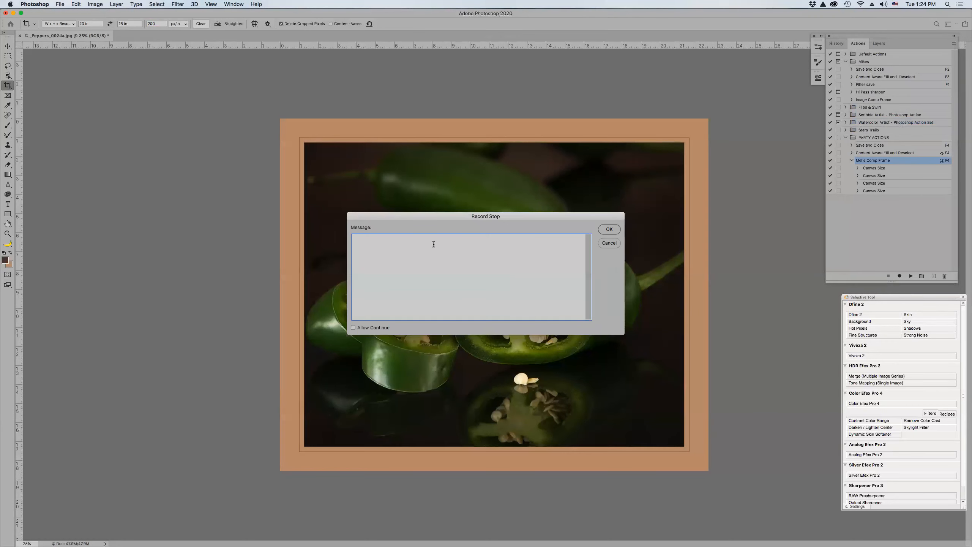
pyautogui.write('Hey Dummy - Change Your coplors before you start')
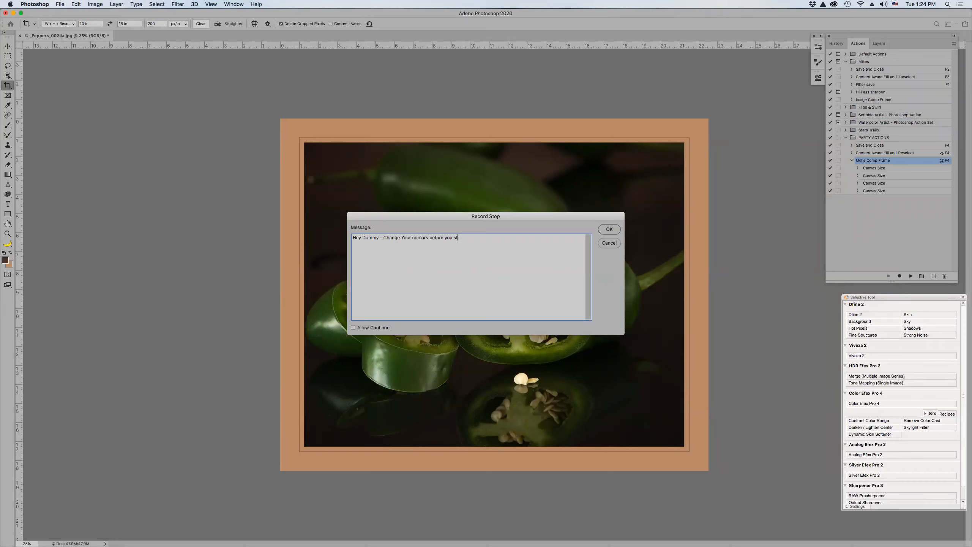
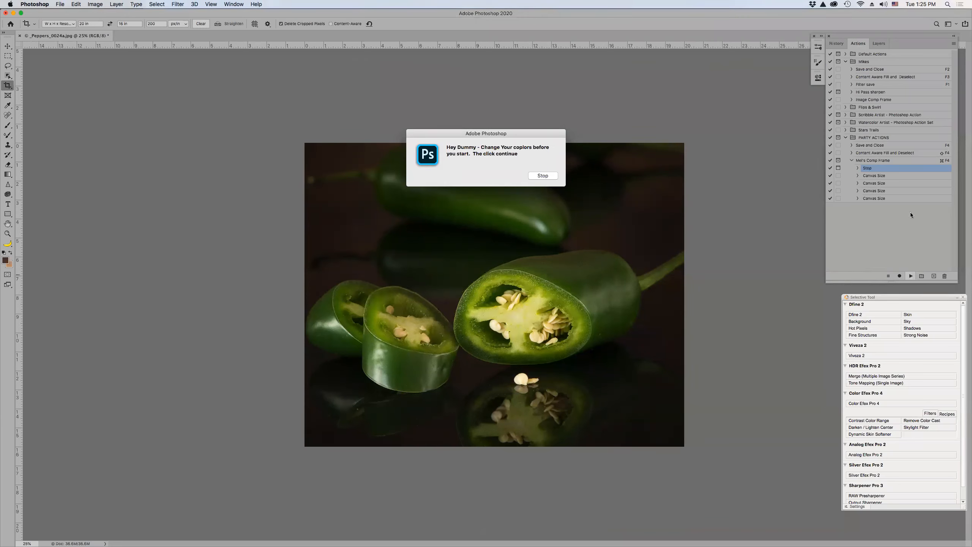
pyautogui.click(543, 176)
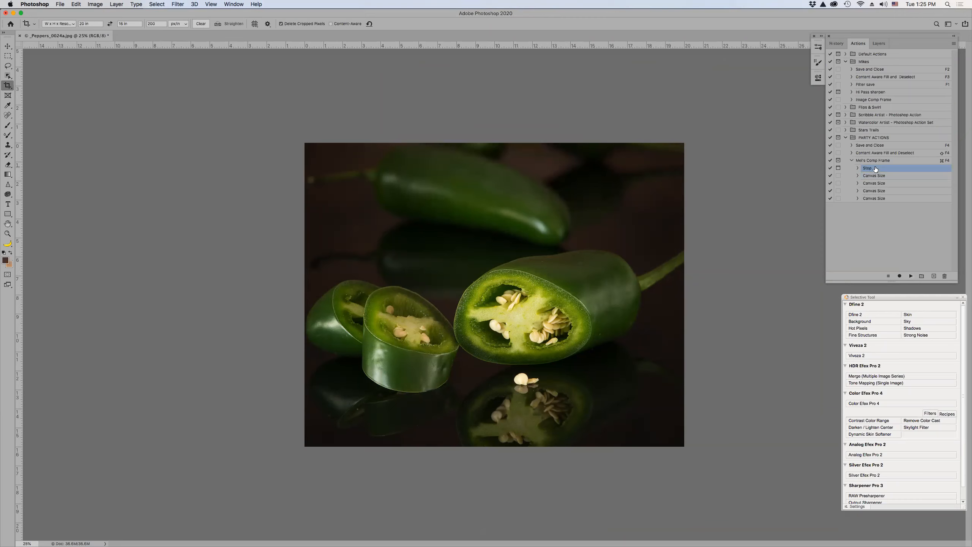
# Correct the misspelled word in the frame action's stop message to "colors".
pyautogui.click(859, 168)
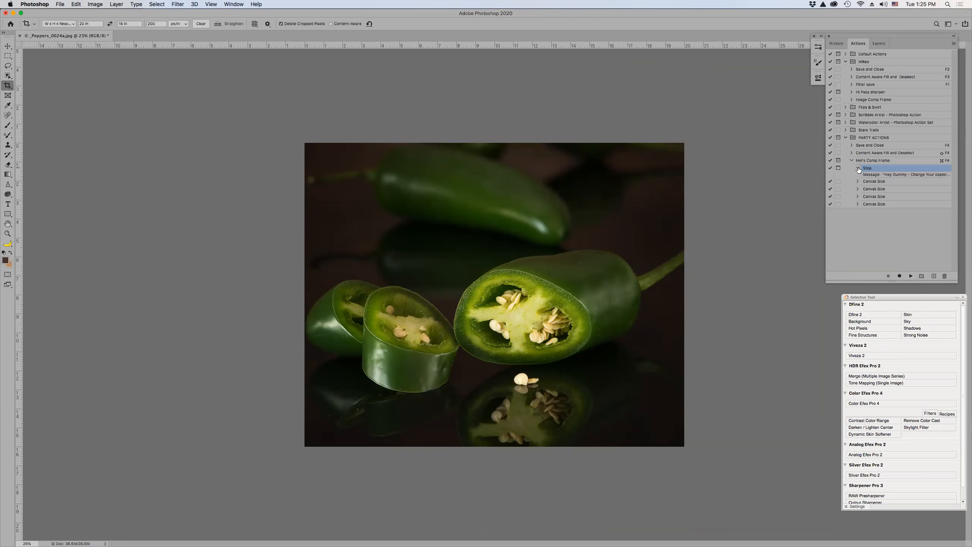
pyautogui.doubleClick(880, 169)
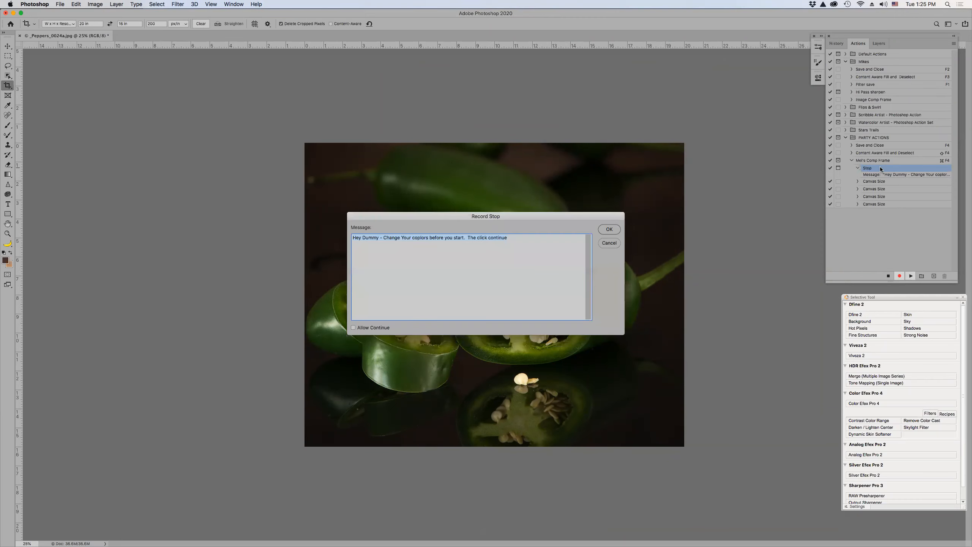
pyautogui.click(419, 237)
pyautogui.press('BackSpace')
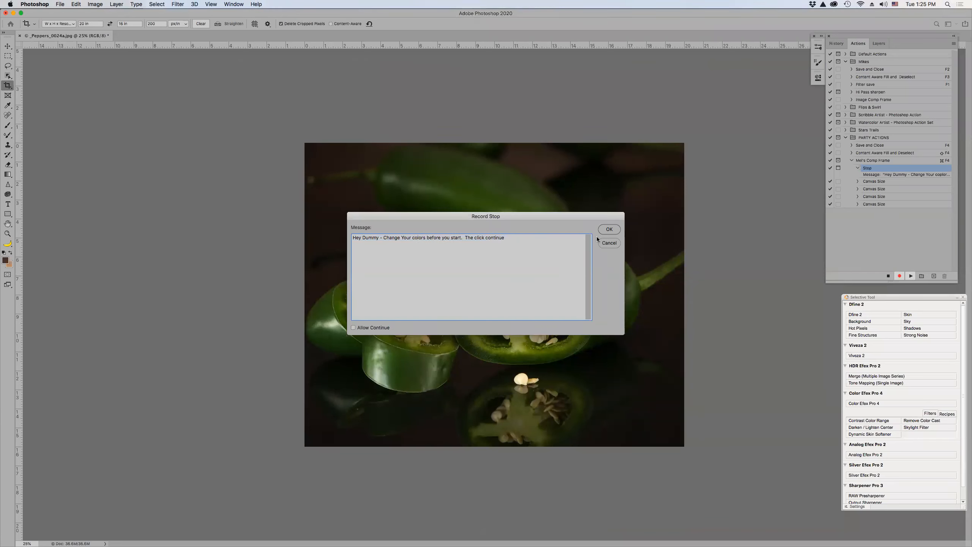
pyautogui.click(609, 230)
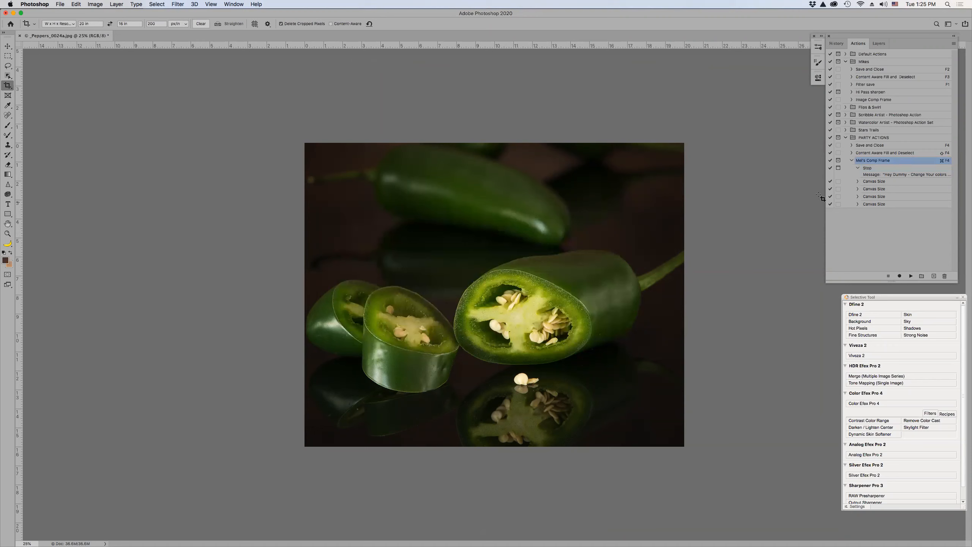
pyautogui.click(858, 168)
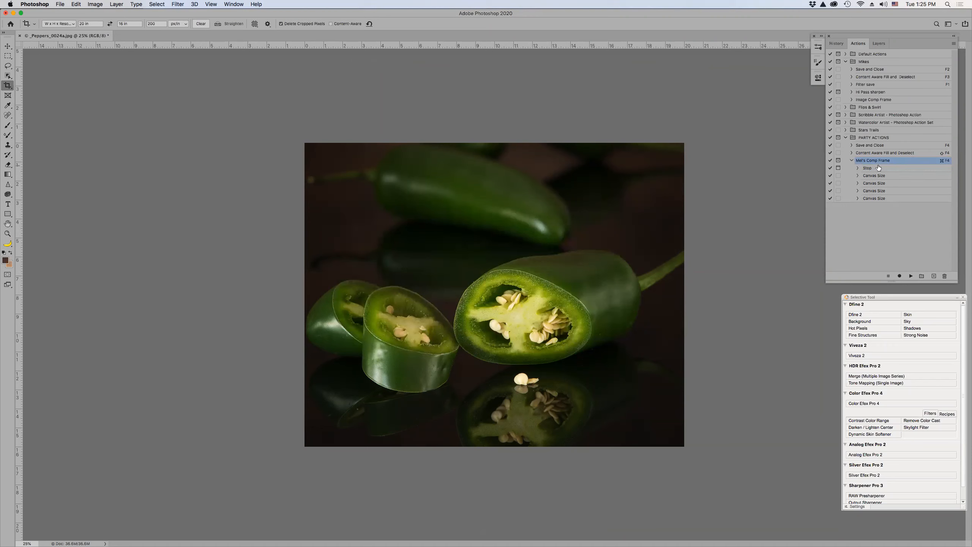
# Play the frame action up to its stop and set the foreground color to dark green 36500f sampled from the rear pepper.
pyautogui.click(912, 276)
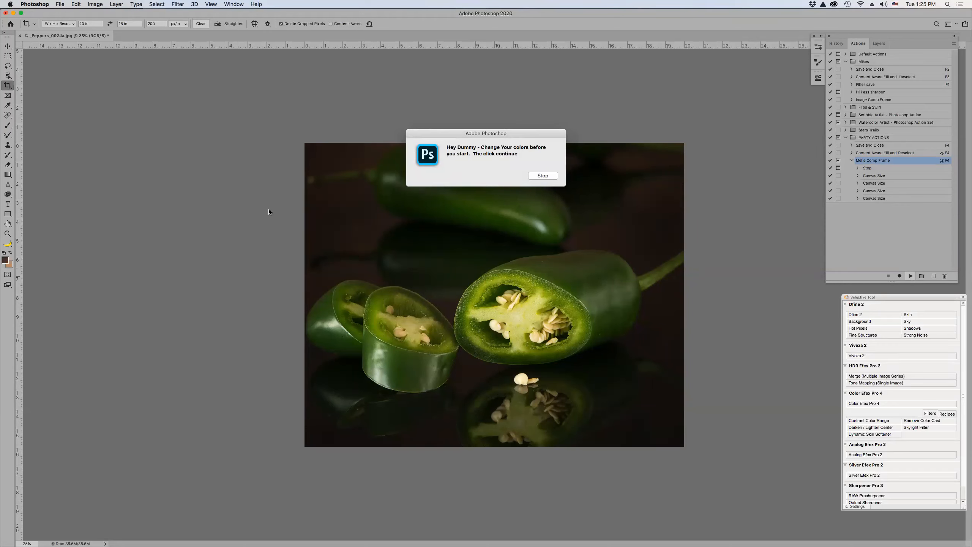
pyautogui.click(543, 175)
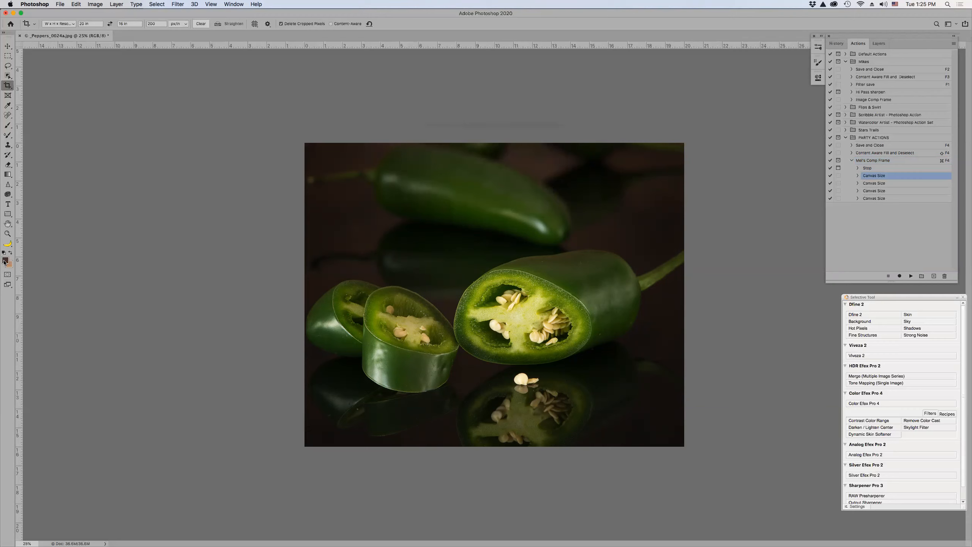
pyautogui.click(4, 261)
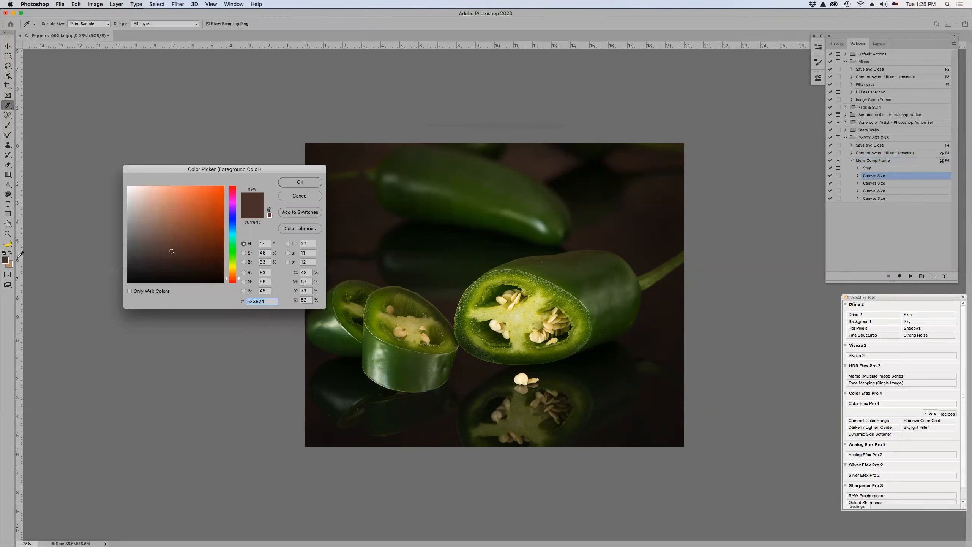
pyautogui.click(491, 192)
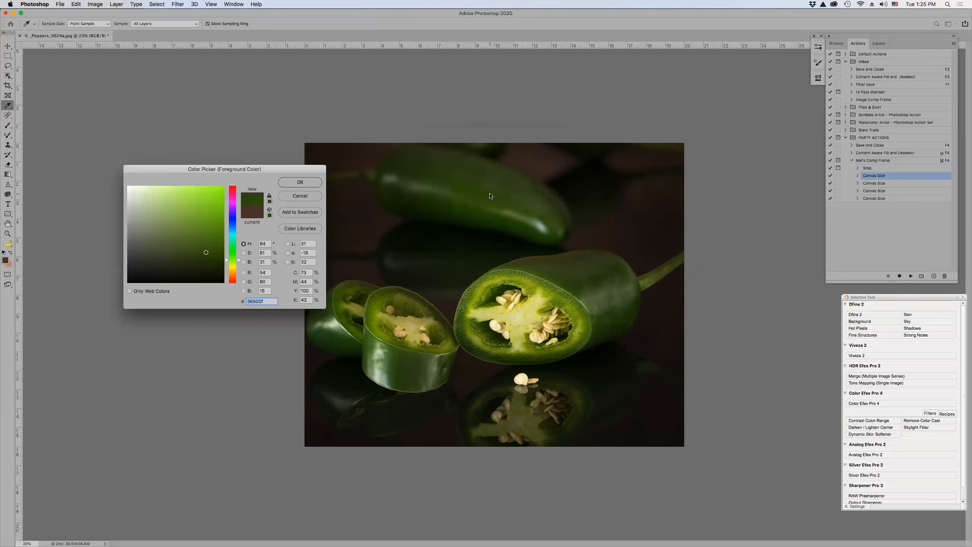
pyautogui.click(300, 182)
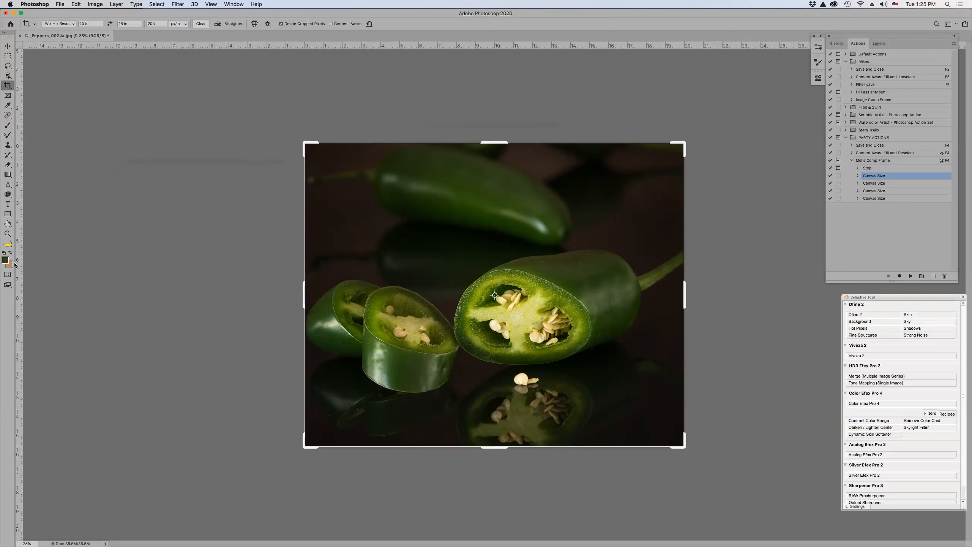
# Set the background color to dark brown 3b2a20 sampled from the photo's backdrop above the rear pepper.
pyautogui.click(9, 266)
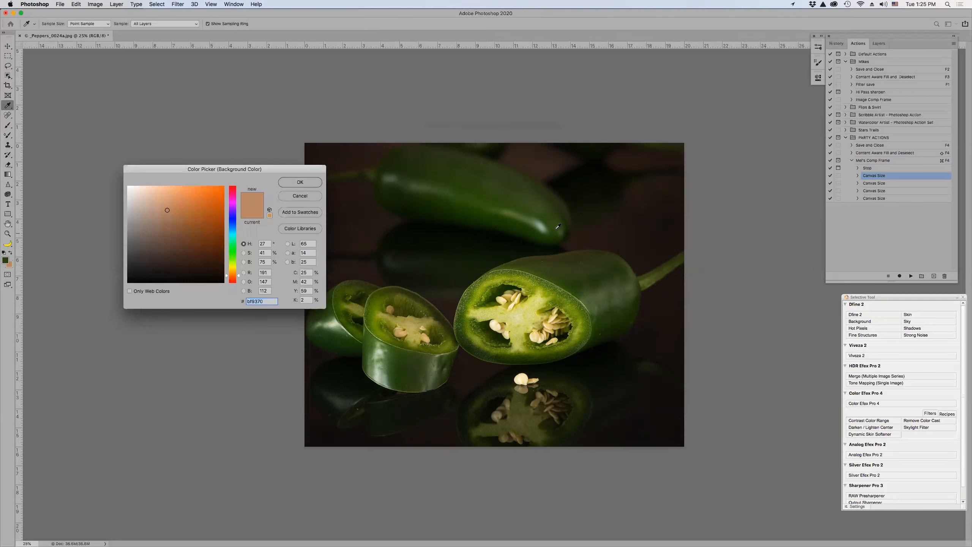
pyautogui.click(551, 163)
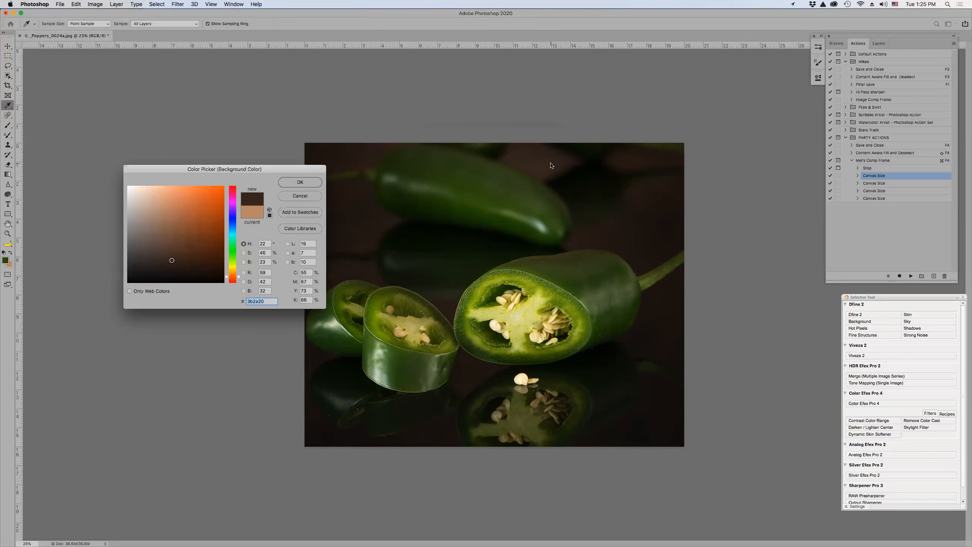
pyautogui.click(304, 183)
pyautogui.press('c')
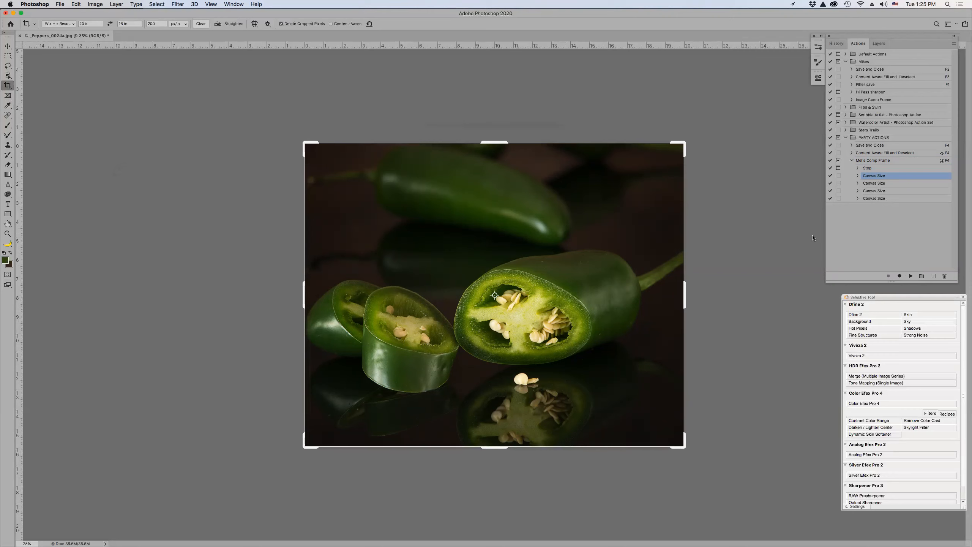
# Resume the frame action from its first Canvas Size step and inspect a corner of the resulting borders up close.
pyautogui.click(912, 277)
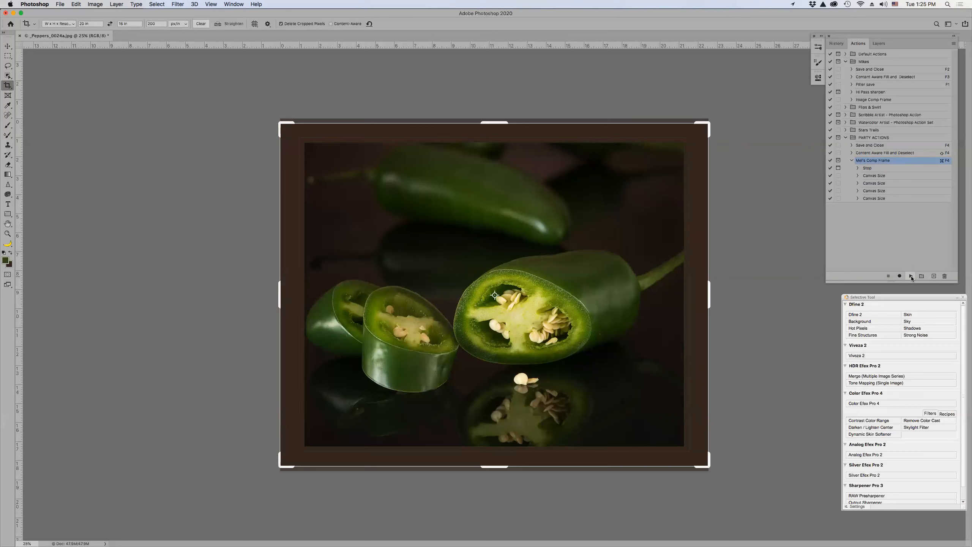
pyautogui.press('super+0')
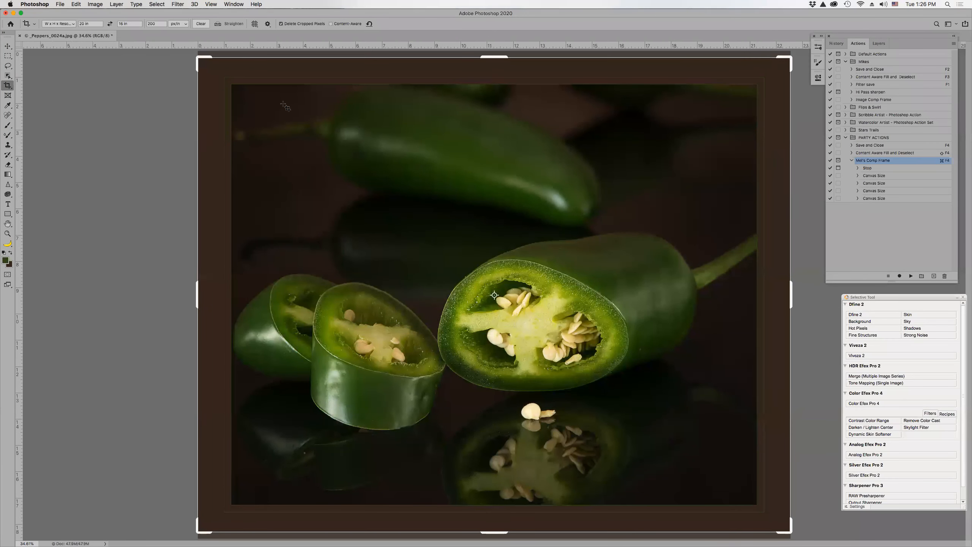
pyautogui.press('z')
pyautogui.moveTo(198, 59); pyautogui.dragTo(289, 123)
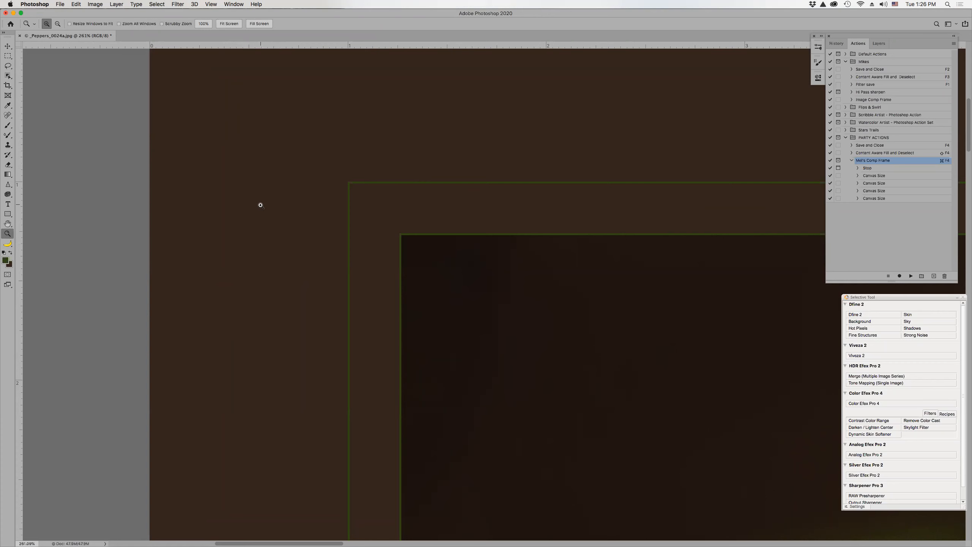
pyautogui.press('super+0')
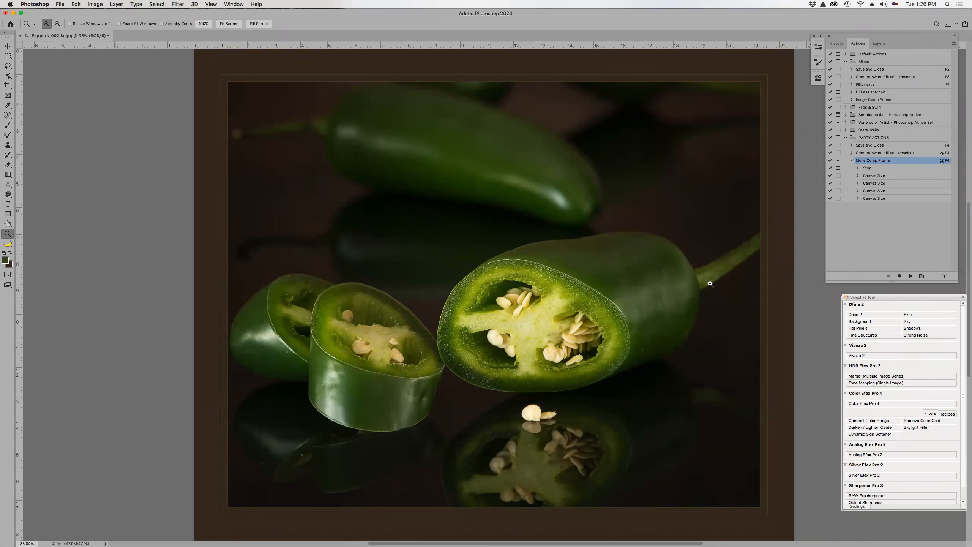
# Re-record the frame action's last Canvas Size step with a relative width and height of 3 inches.
pyautogui.doubleClick(874, 199)
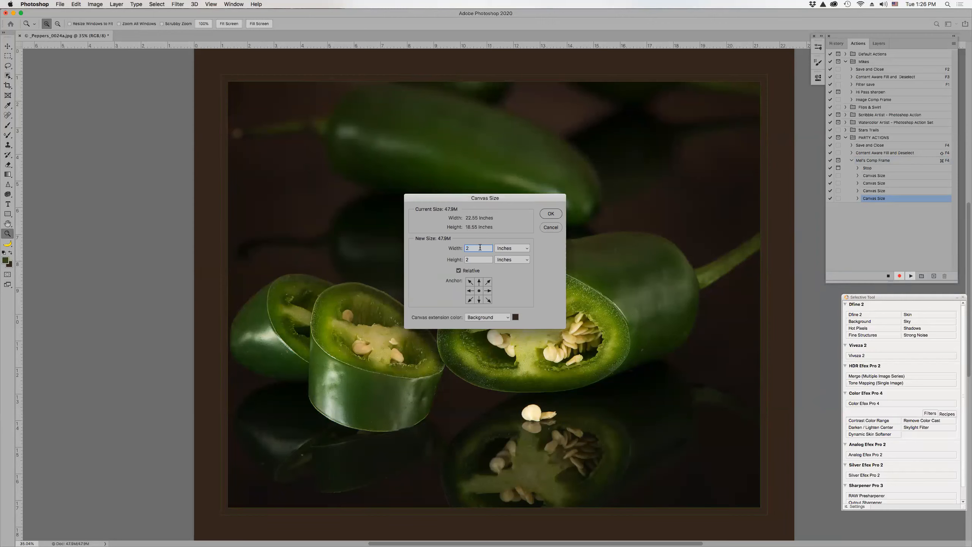
pyautogui.write('3')
pyautogui.press('Tab')
pyautogui.write('3')
pyautogui.click(551, 213)
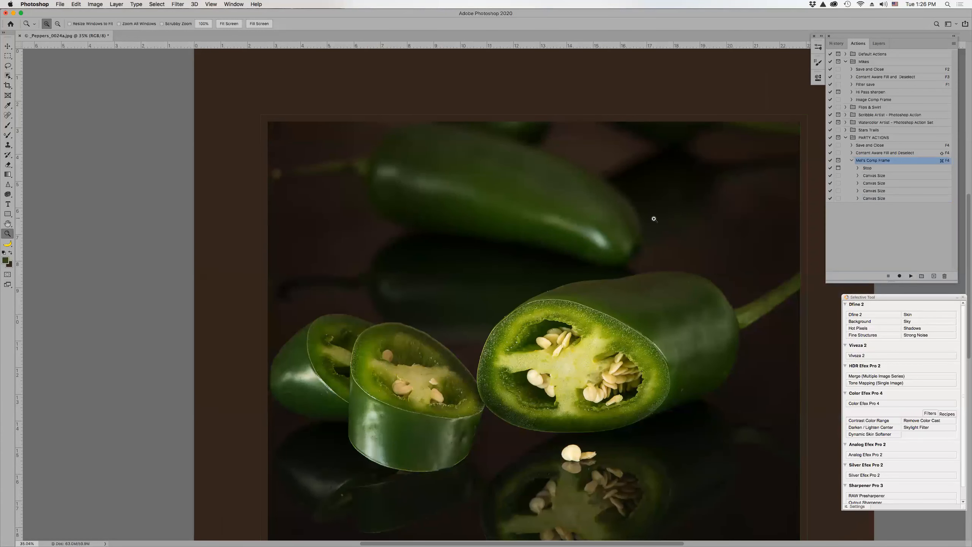
pyautogui.press('super+0')
pyautogui.press('super+minus')
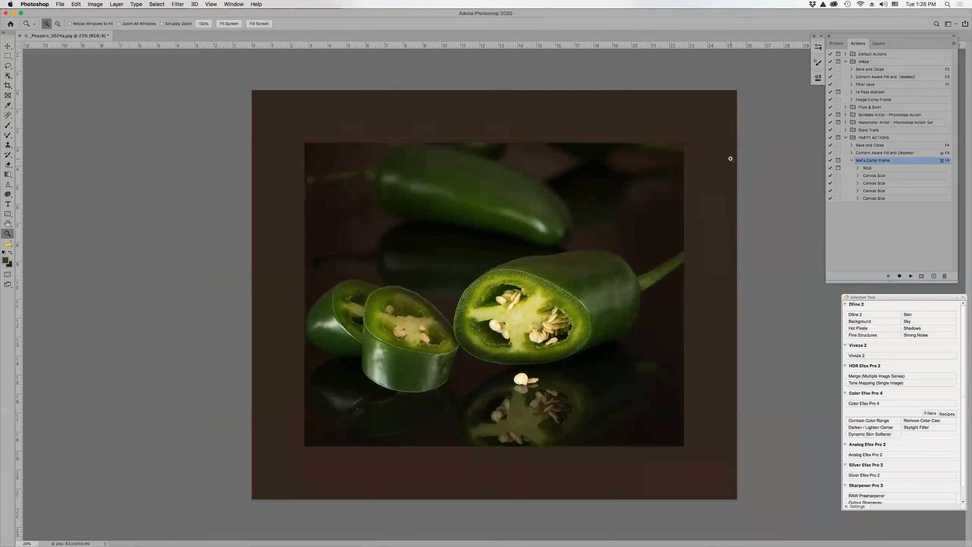
# Return the peppers photo to its Crop history state and show the recorded actions again.
pyautogui.click(834, 43)
pyautogui.click(857, 75)
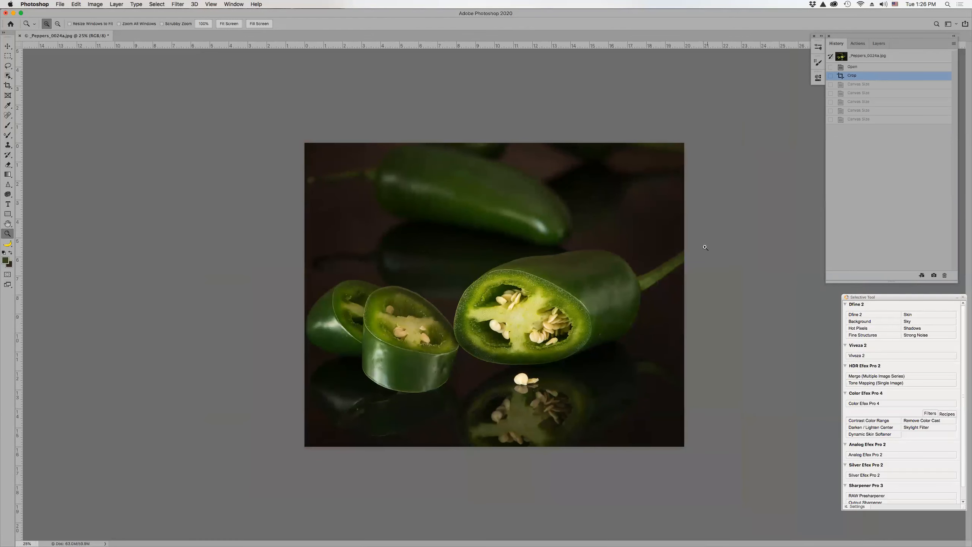
pyautogui.click(856, 43)
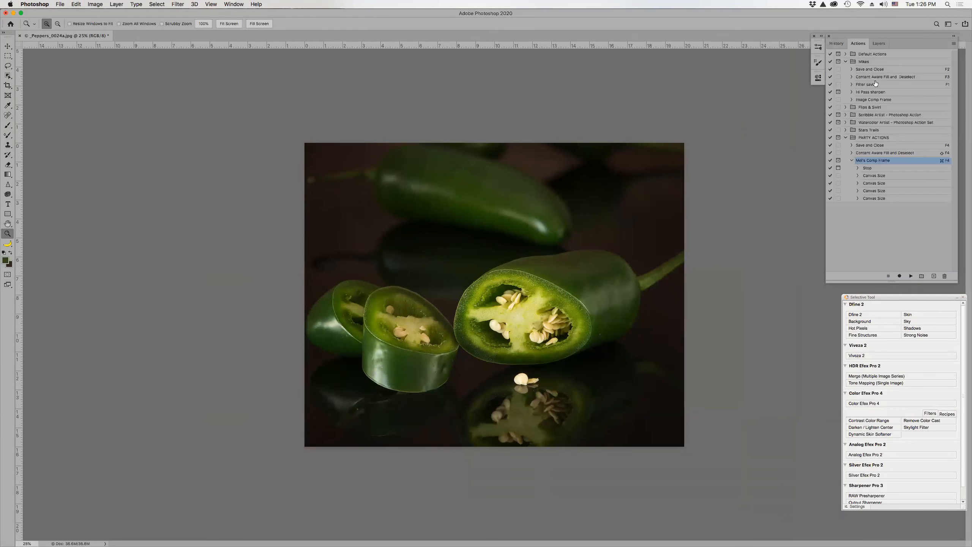
# Play the frame action up to its stop message and set the foreground color to dark green 1e3b03 sampled from the rear pepper.
pyautogui.click(911, 276)
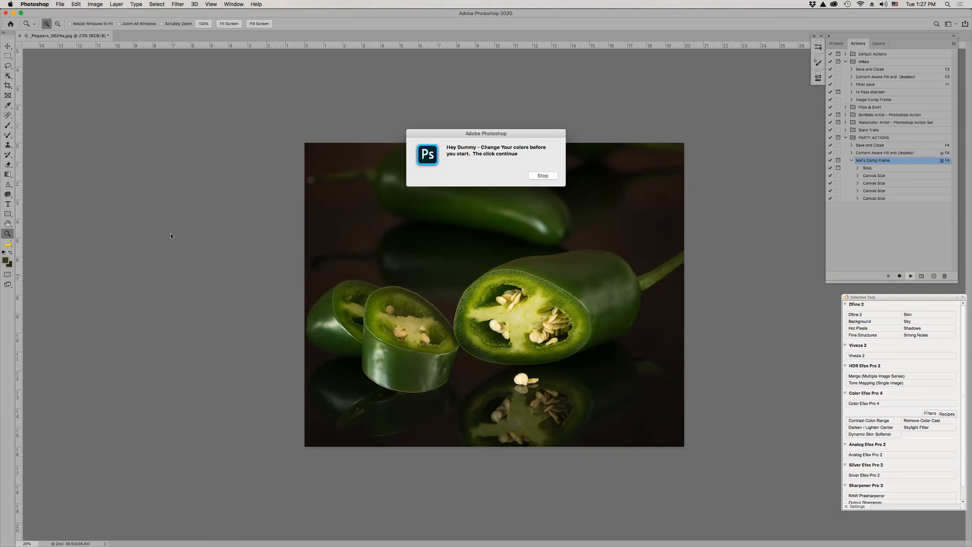
pyautogui.click(542, 177)
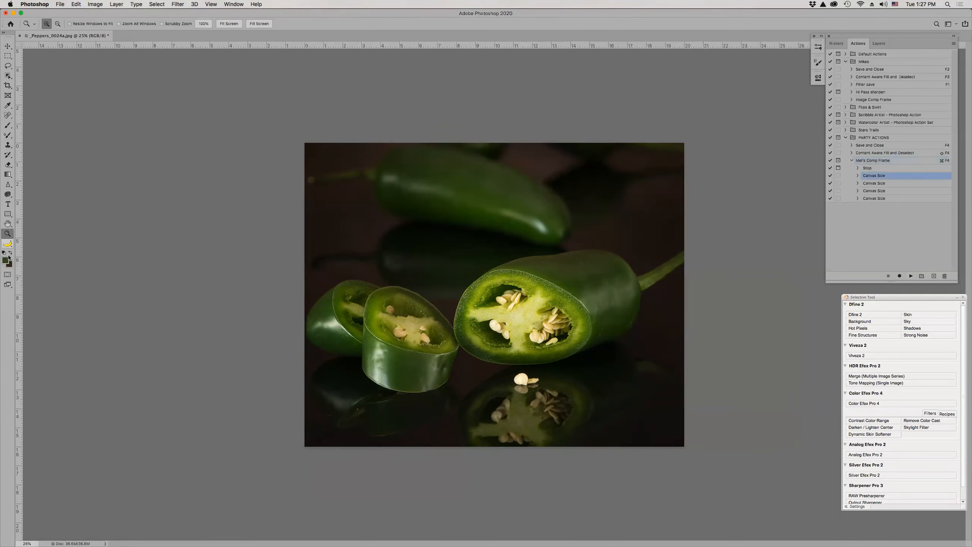
pyautogui.click(5, 261)
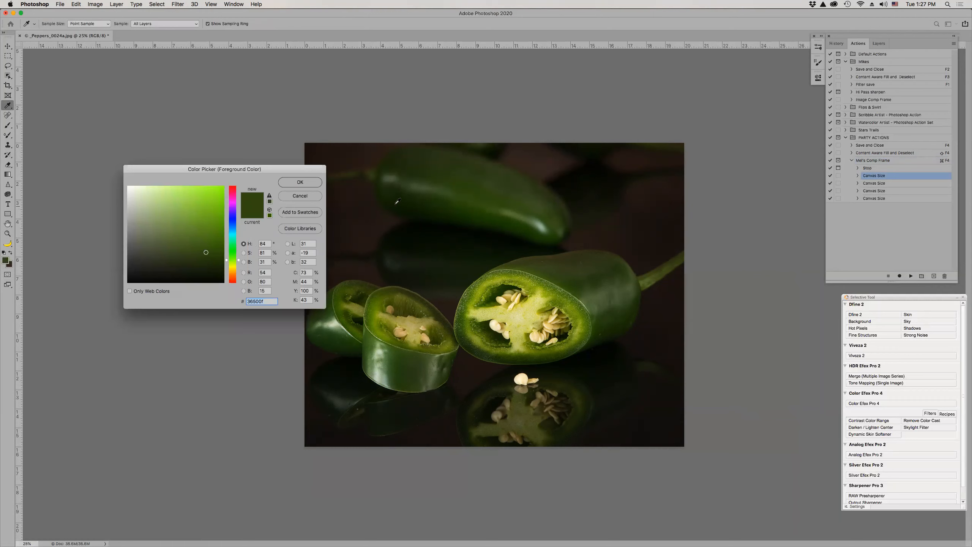
pyautogui.click(438, 203)
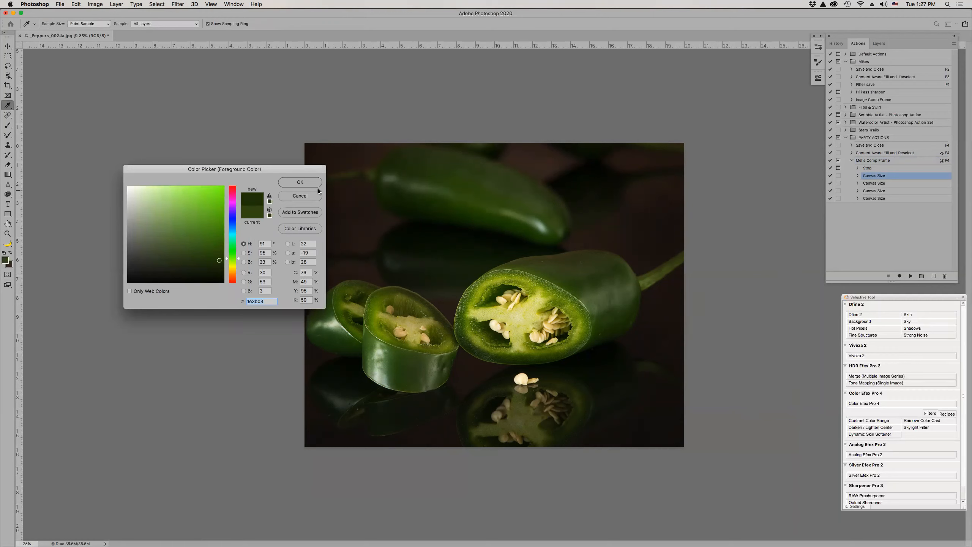
pyautogui.click(300, 182)
# Continue the frame action from its first Canvas Size step, inspect the lower-left corner of the borders, and fit the image in view.
pyautogui.press('z')
pyautogui.click(911, 276)
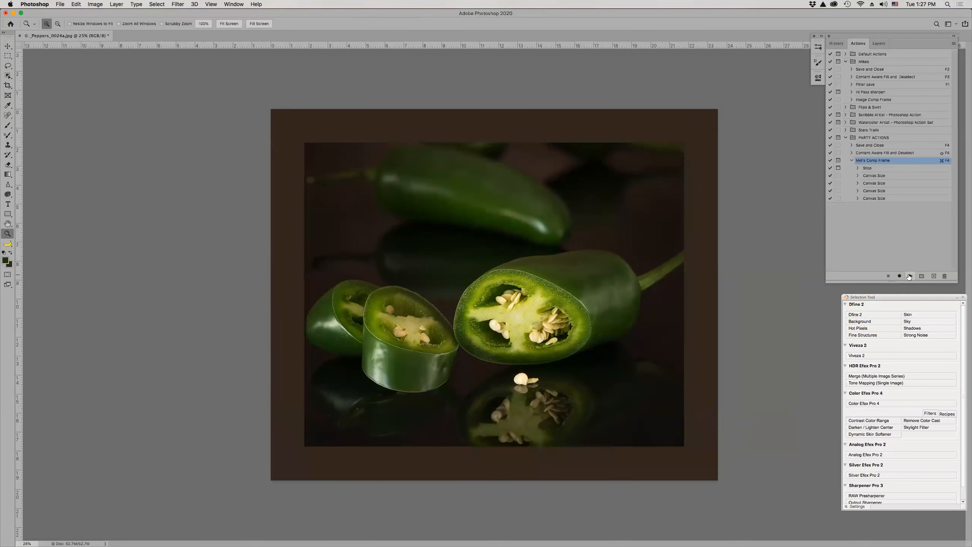
pyautogui.moveTo(277, 426); pyautogui.dragTo(354, 463)
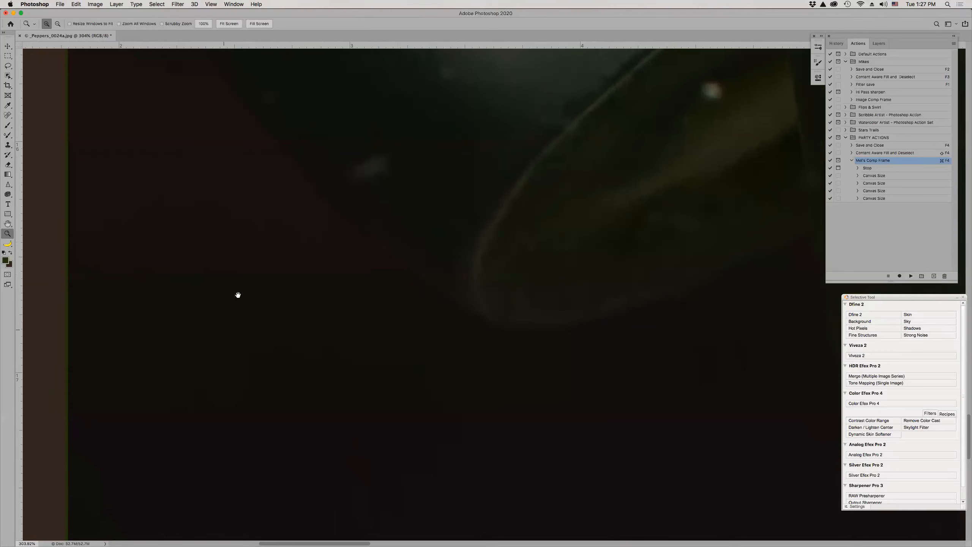
pyautogui.moveTo(238, 295); pyautogui.dragTo(313, 10)
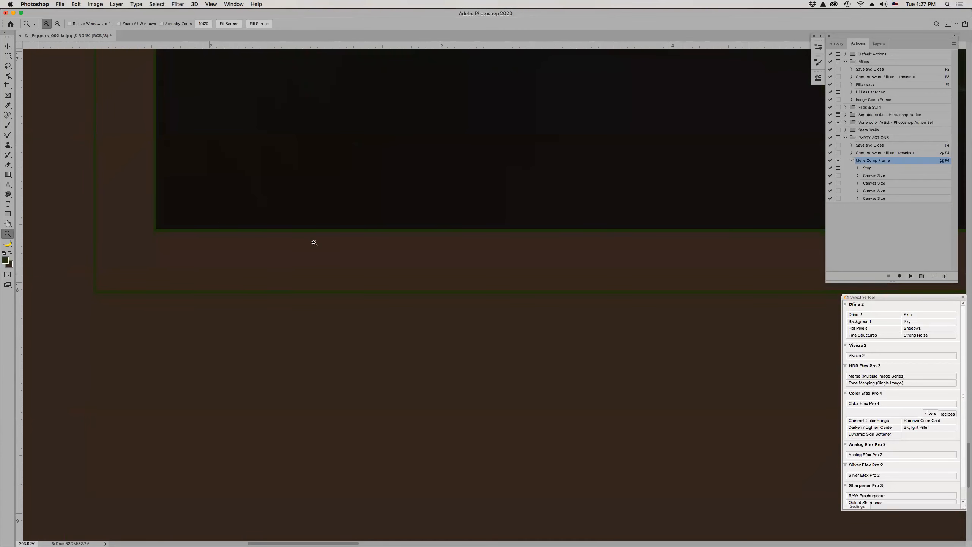
pyautogui.press('super+0')
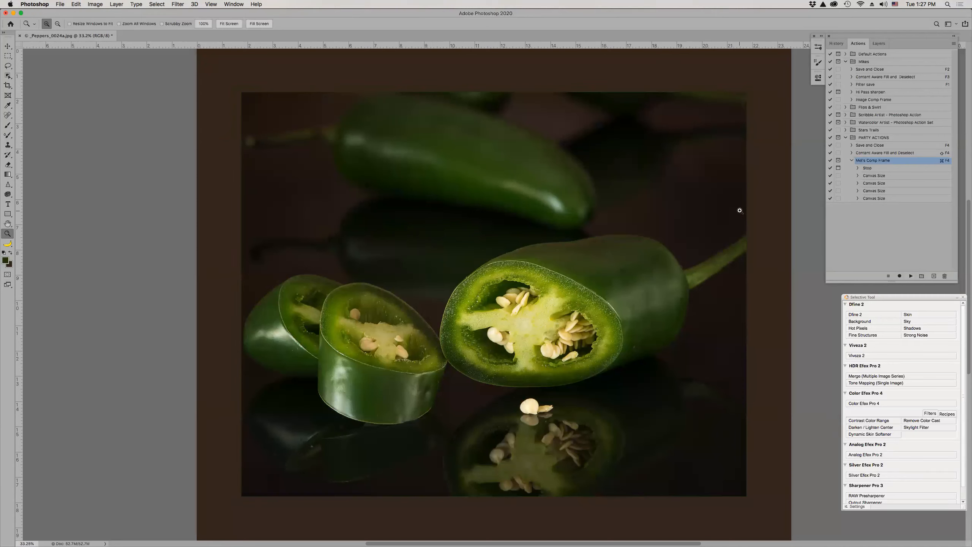
# Check the layers of the framed photo, then detach the Actions panel and float it over the image.
pyautogui.click(886, 46)
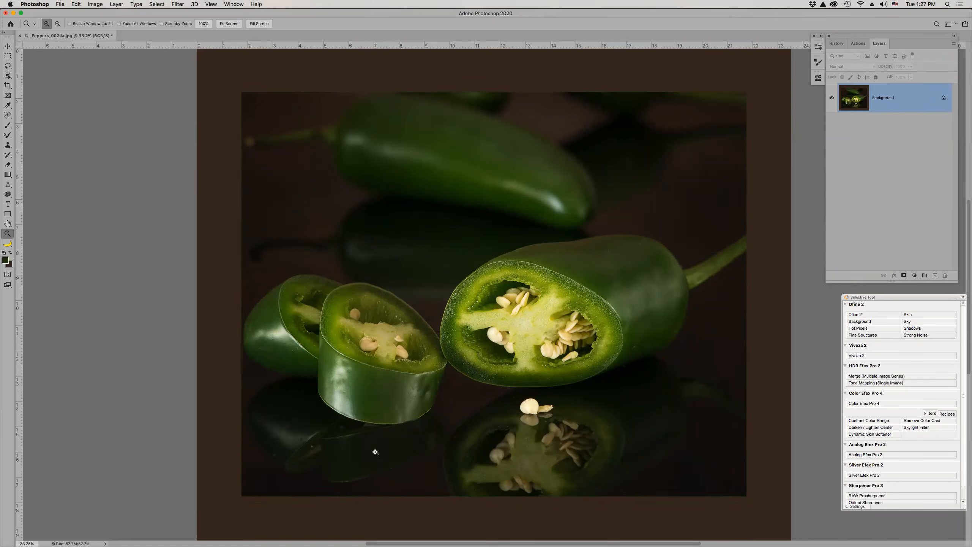
pyautogui.moveTo(493, 540)
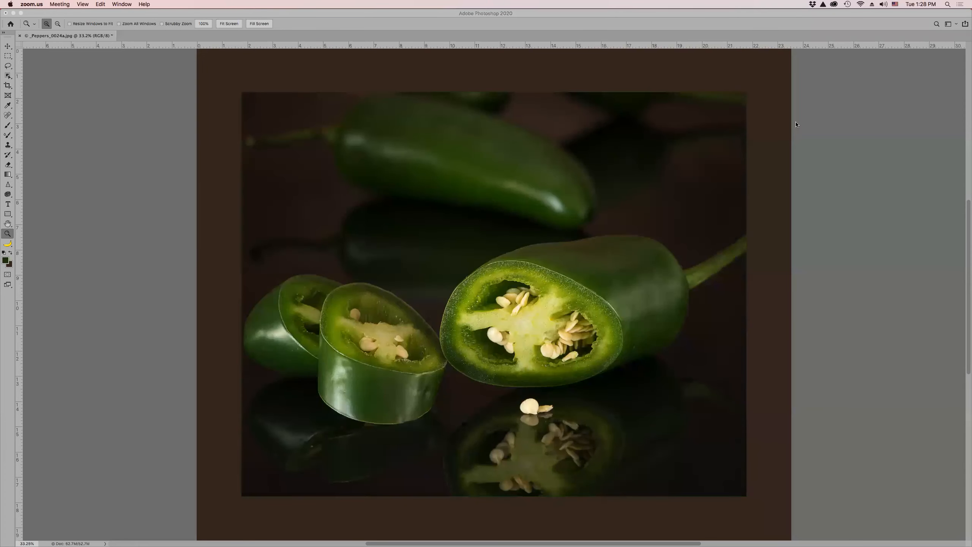
pyautogui.click(833, 121)
pyautogui.click(857, 44)
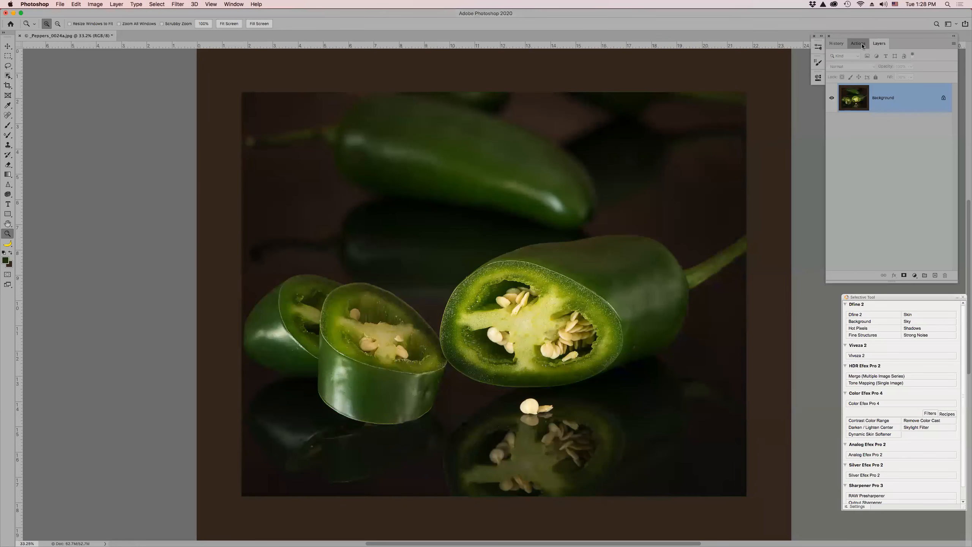
pyautogui.moveTo(859, 45); pyautogui.dragTo(409, 158)
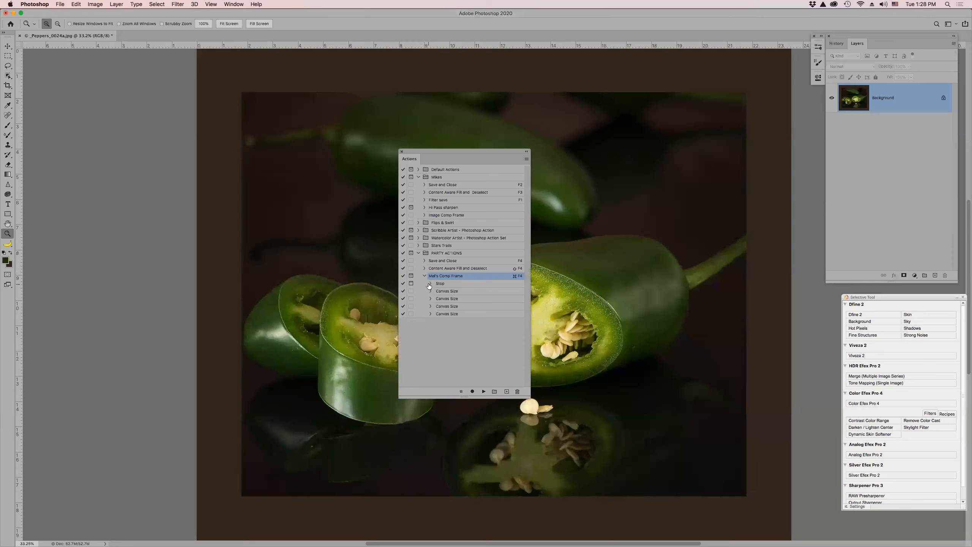
# Turn off the frame action's Stop step and play the whole action again on the framed peppers photo.
pyautogui.click(403, 284)
pyautogui.click(425, 276)
pyautogui.click(424, 276)
pyautogui.click(484, 392)
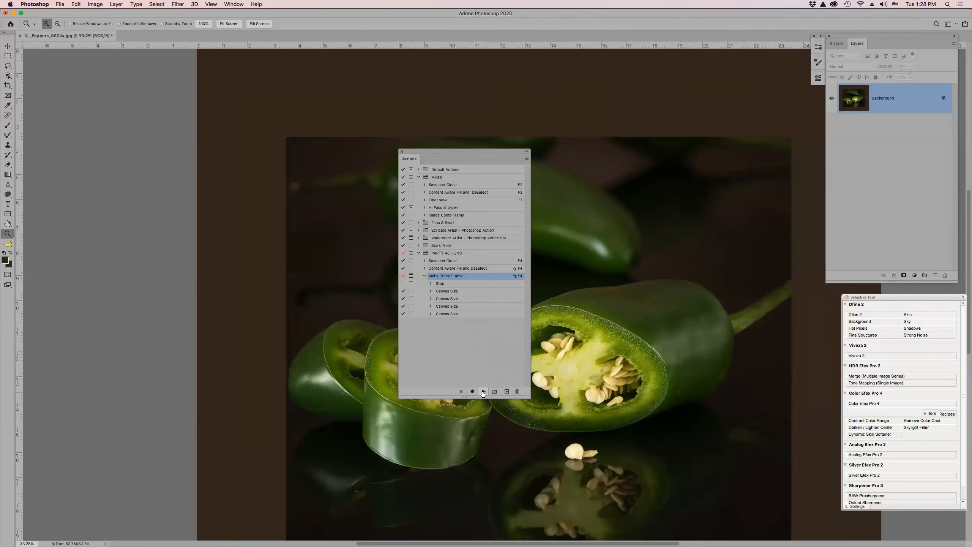
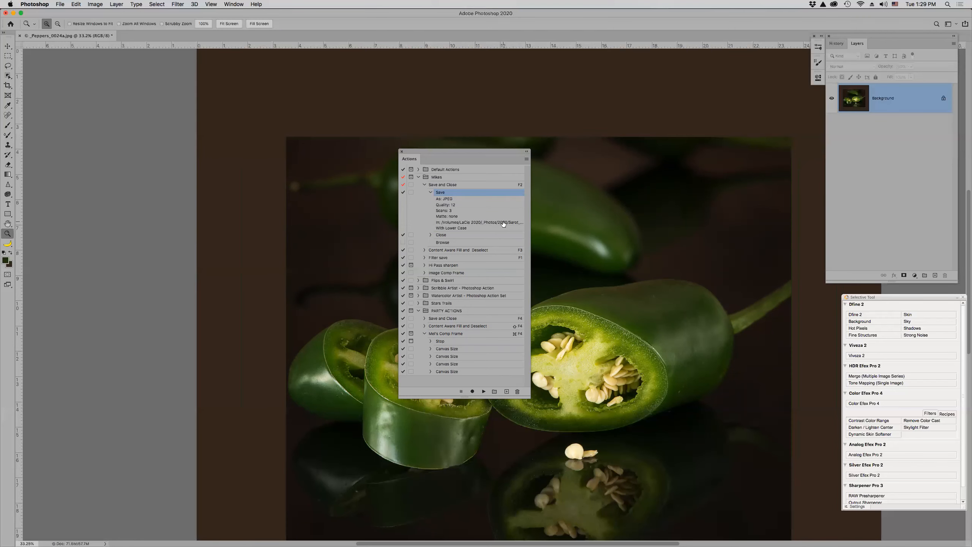
# Replace the Save step in the Mikes set's Save and Close action by recording a JPEG save as _Peppers_0024b.jpg in the Actions folder.
pyautogui.click(430, 192)
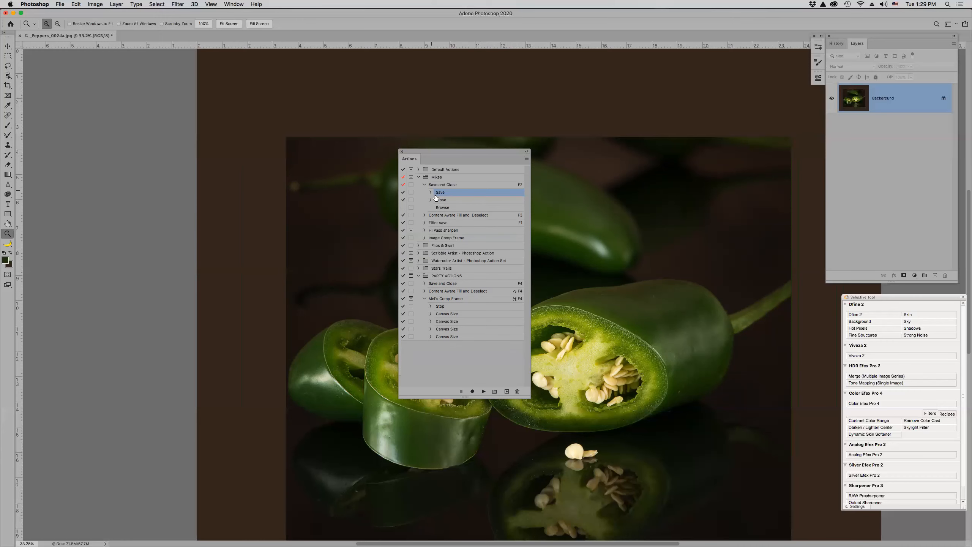
pyautogui.moveTo(509, 193)
pyautogui.mouseDown()
pyautogui.moveTo(519, 253)
pyautogui.moveTo(517, 391)
pyautogui.mouseUp()
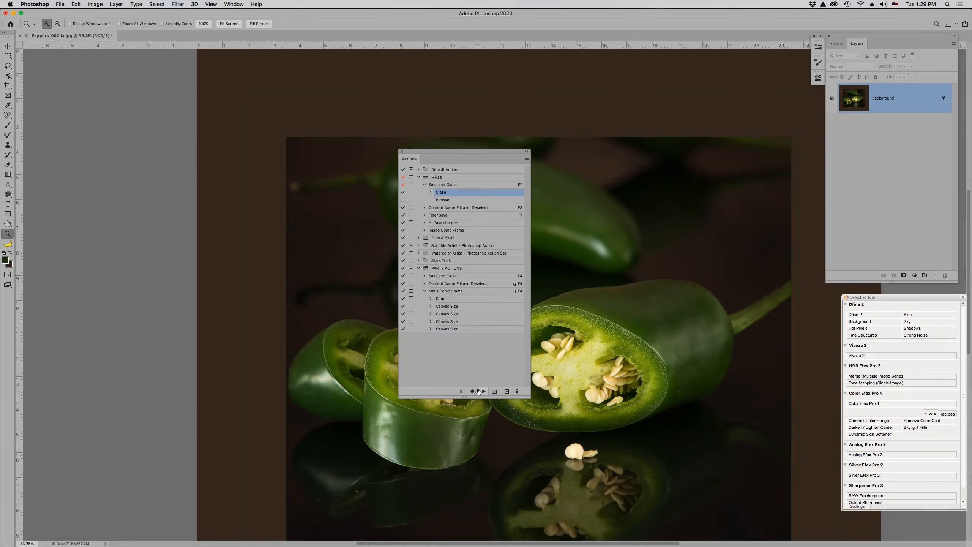
pyautogui.click(470, 391)
pyautogui.press('super+shift+s')
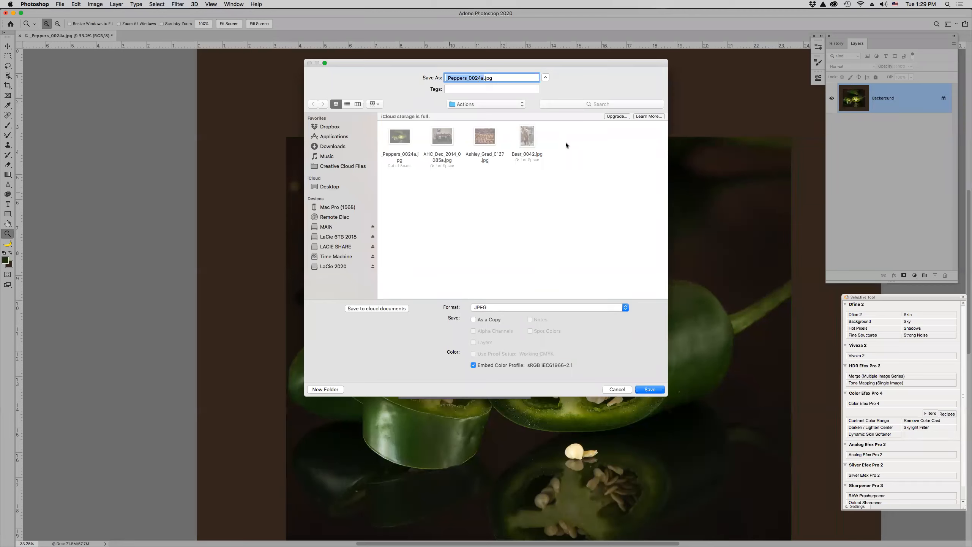
pyautogui.click(479, 78)
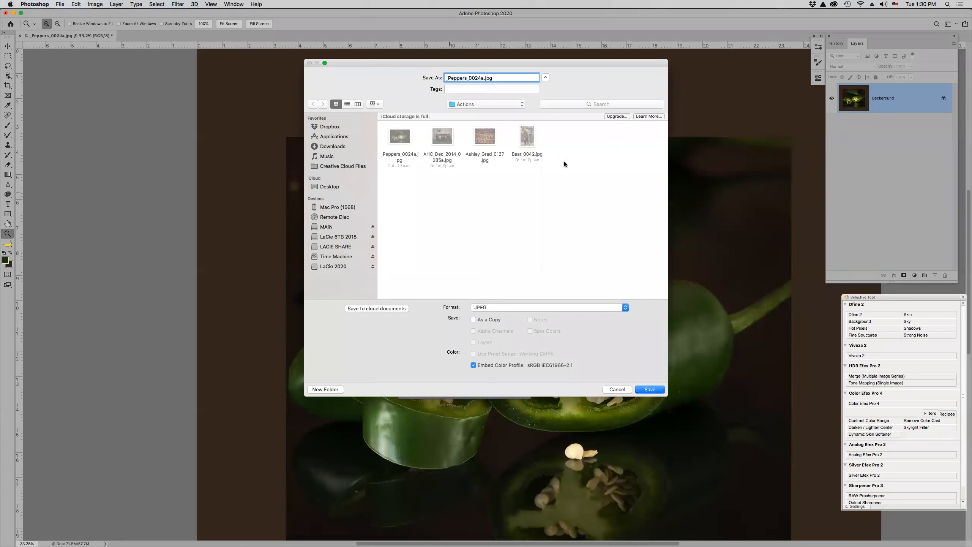
pyautogui.press('Delete')
pyautogui.write('b')
pyautogui.press('Return')
pyautogui.press('Return')
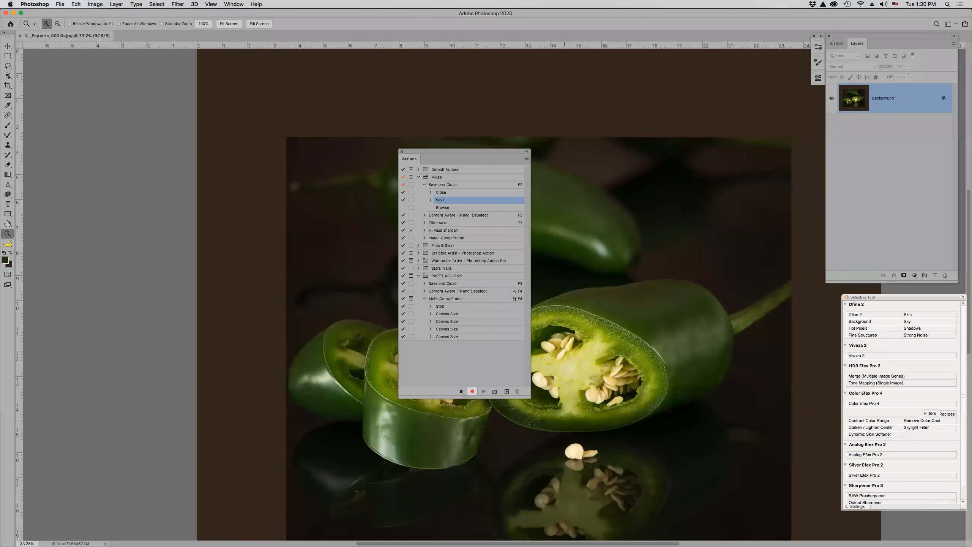
pyautogui.click(461, 391)
# Play the Mikes set's Save and Close action, stop it partway, and move its Save step above the Close step.
pyautogui.click(464, 185)
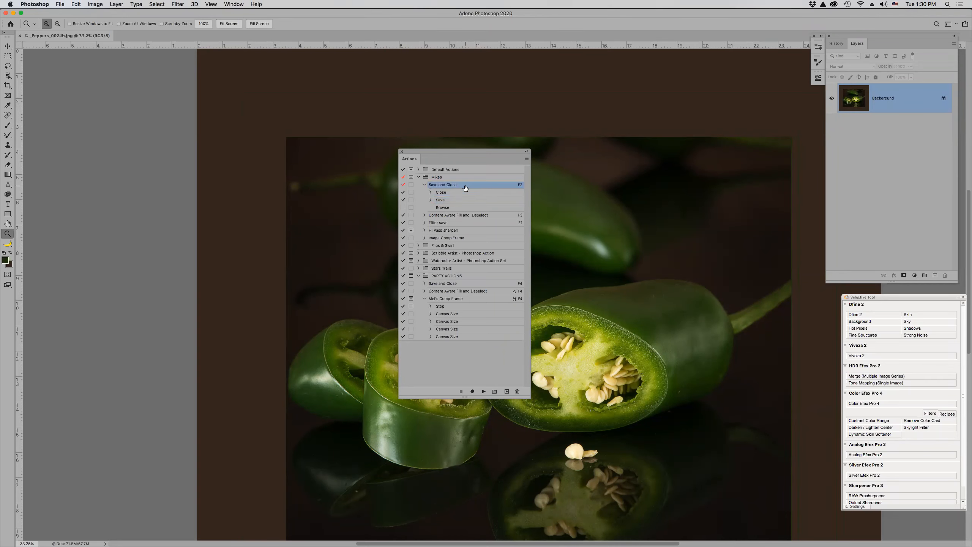
pyautogui.click(483, 391)
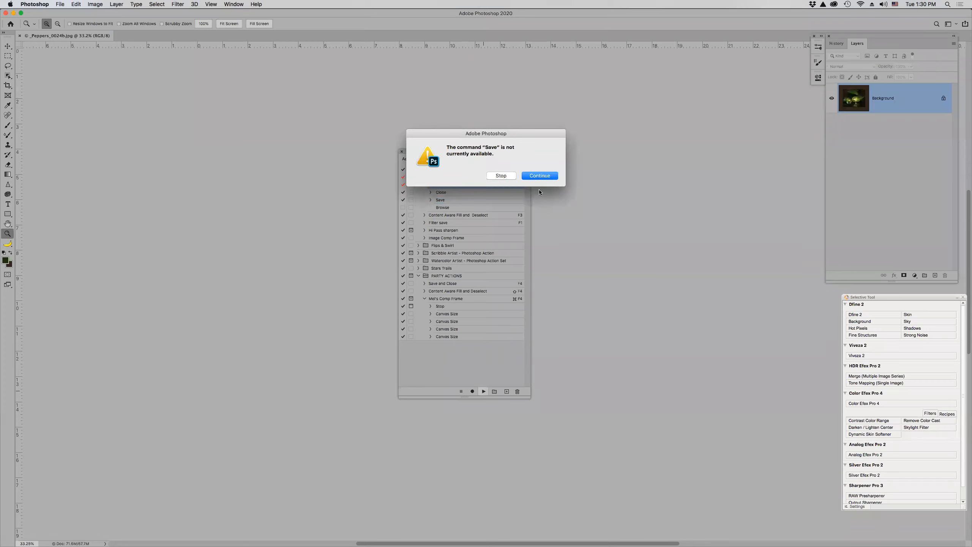
pyautogui.click(504, 177)
pyautogui.moveTo(472, 199); pyautogui.dragTo(475, 191)
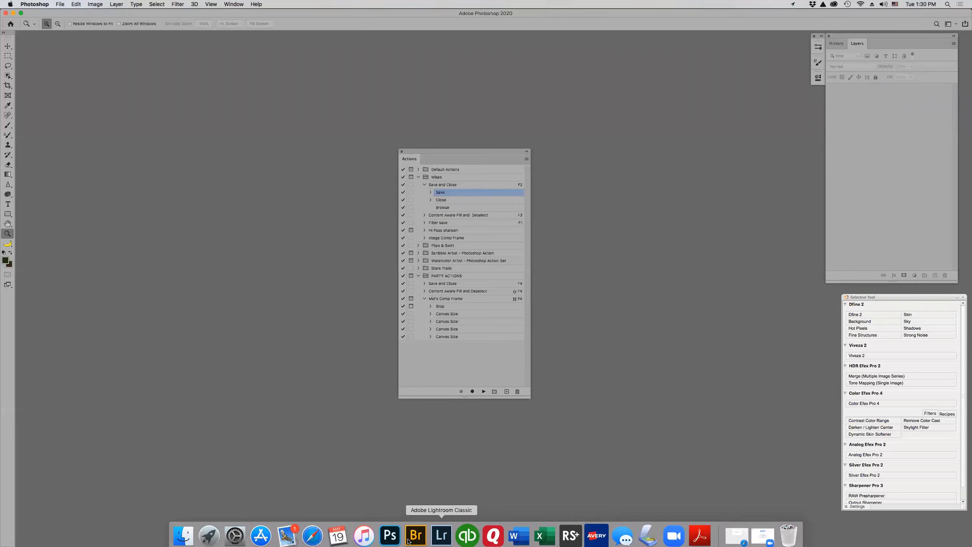
# Switch to Adobe Bridge, collapse the Desktop folders, and open the _Photos folder on the LaCie 6TB 2018 drive.
pyautogui.click(416, 531)
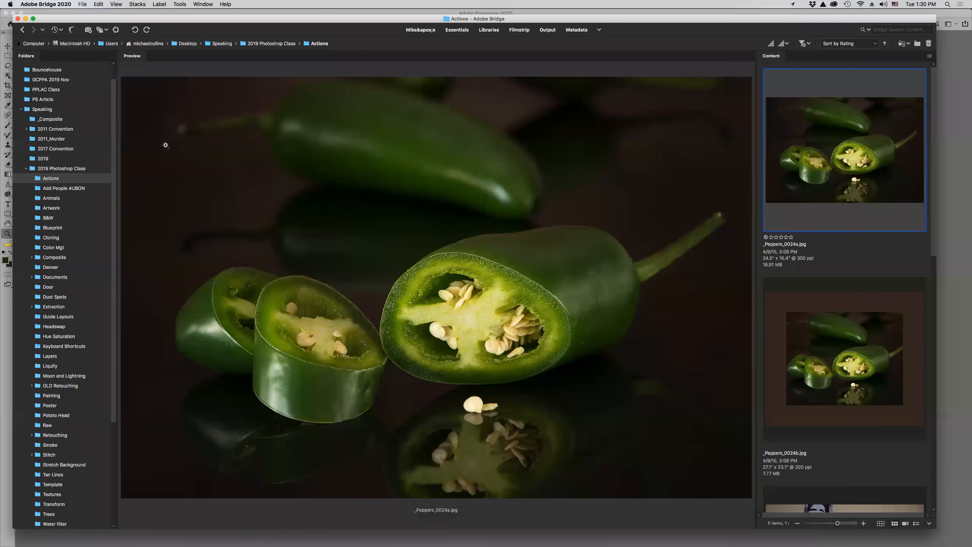
pyautogui.scroll(-5, 30, 133)
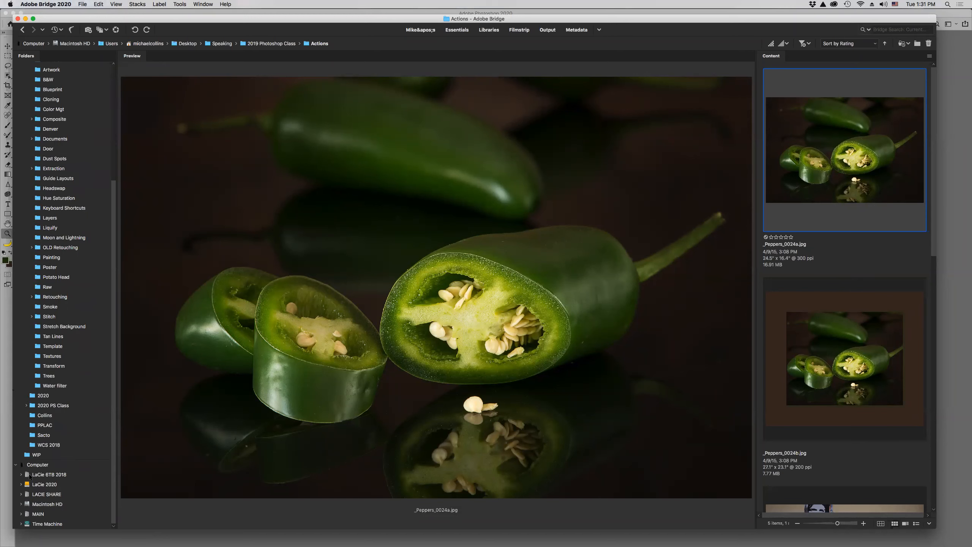
pyautogui.click(20, 475)
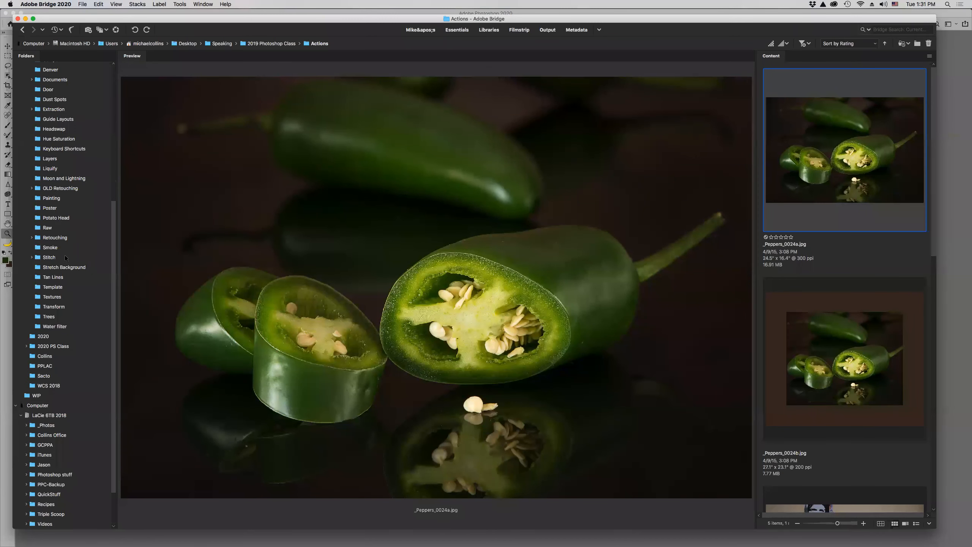
pyautogui.scroll(6, 65, 253)
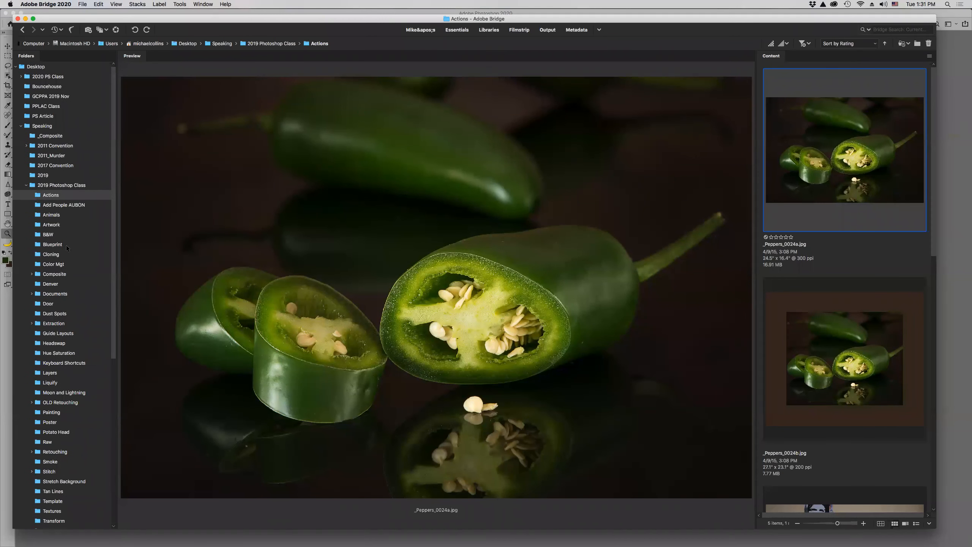
pyautogui.click(26, 185)
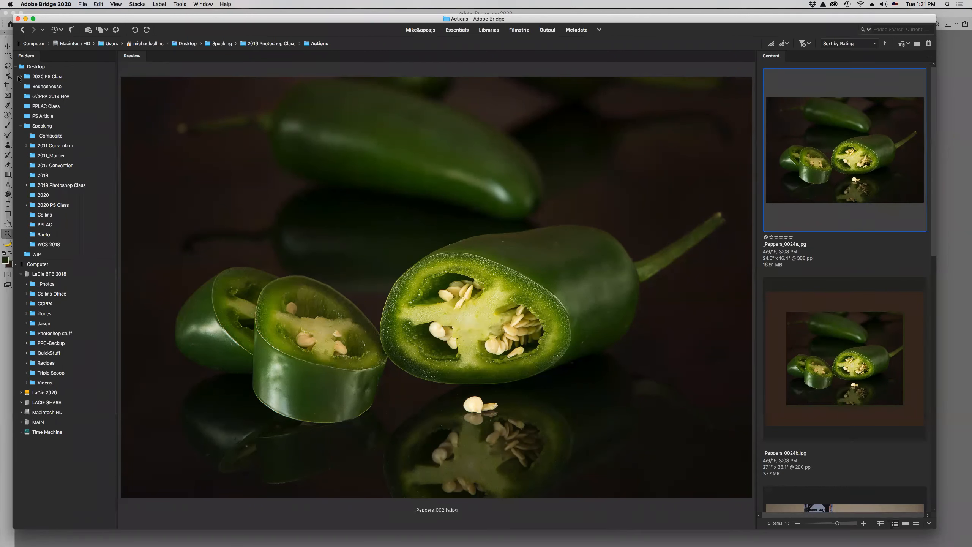
pyautogui.click(15, 67)
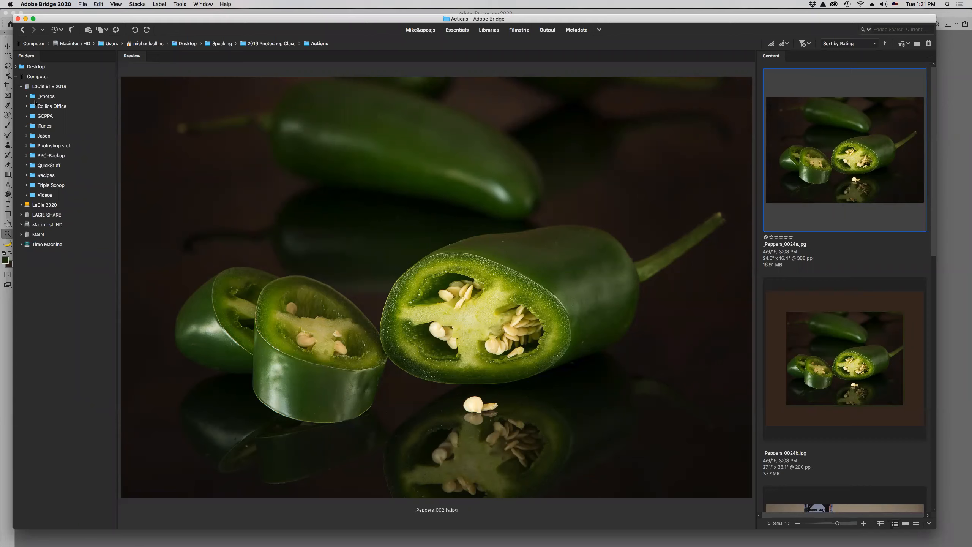
pyautogui.click(31, 97)
pyautogui.click(26, 96)
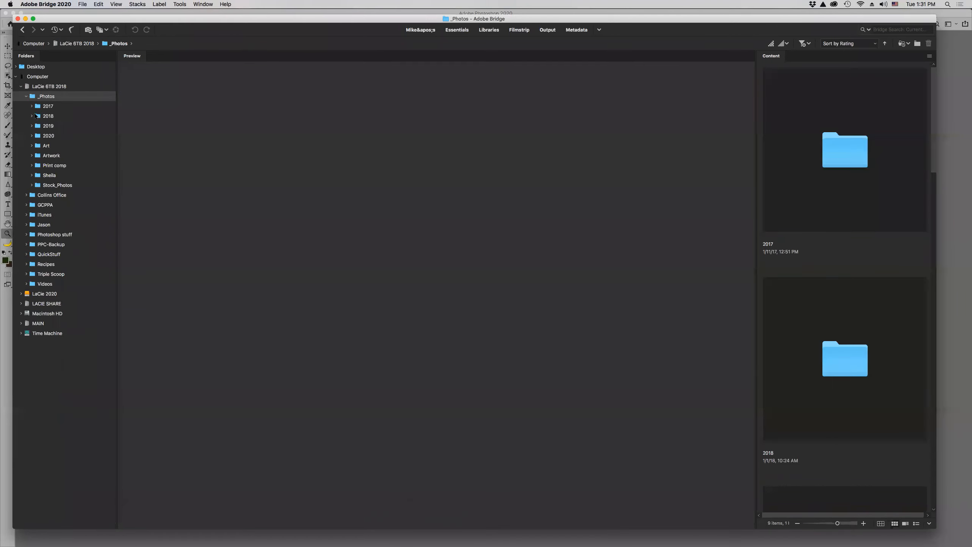
# Open the 2018 photos folder, the client's kids folder inside it, and that folder's _Order subfolder.
pyautogui.click(35, 117)
pyautogui.click(32, 116)
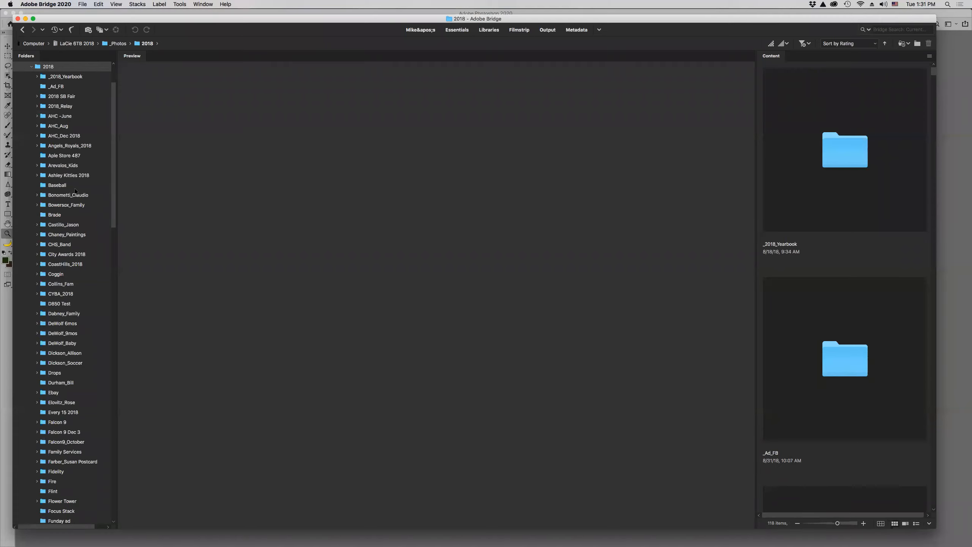
pyautogui.doubleClick(75, 168)
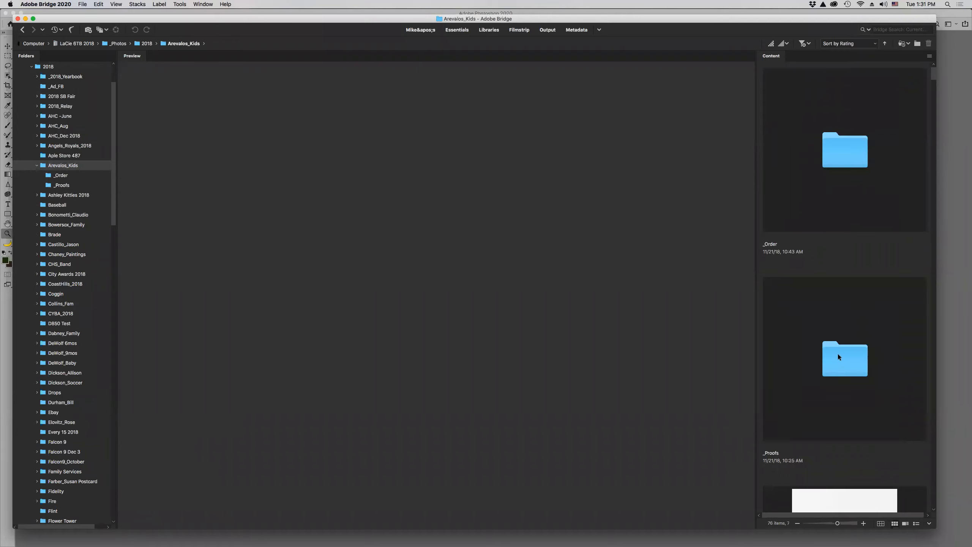
pyautogui.click(836, 357)
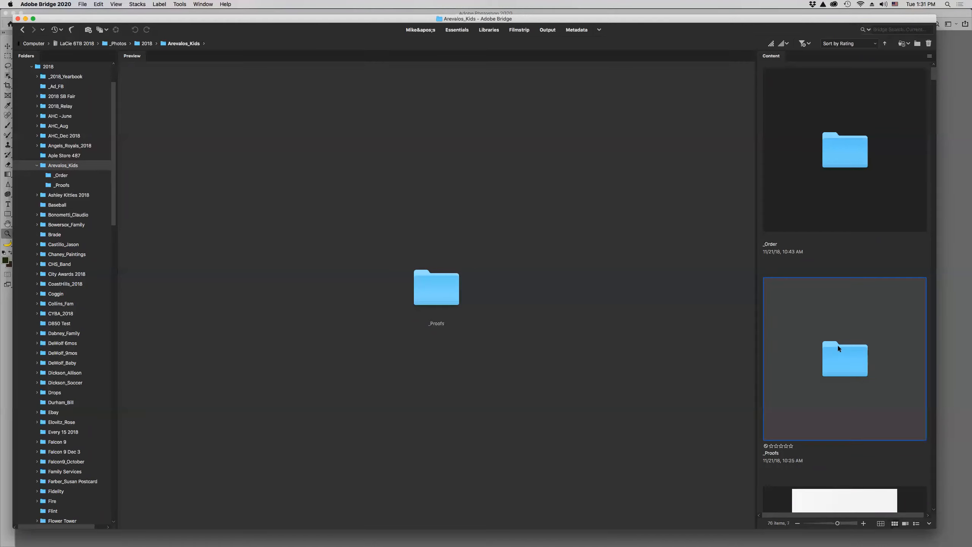
pyautogui.doubleClick(842, 159)
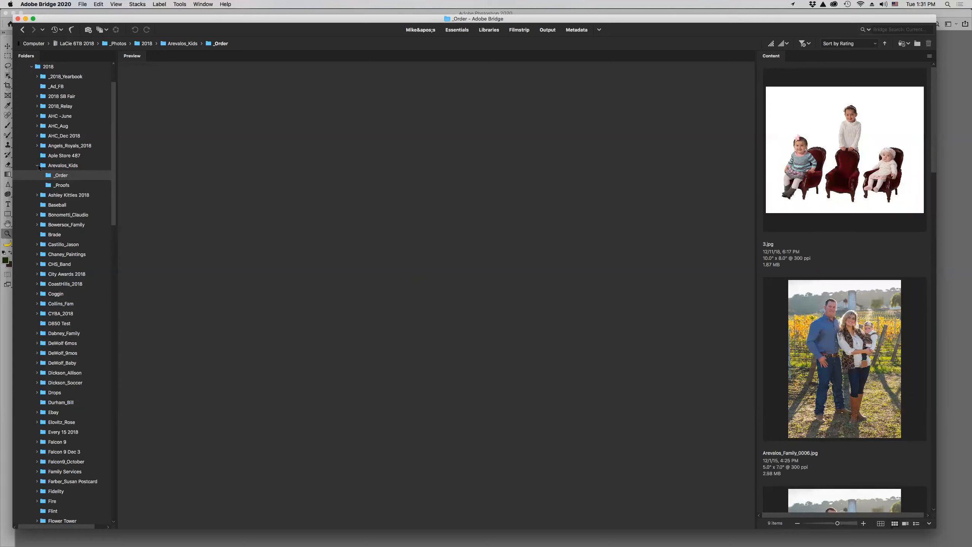
# Collapse the opened client folder and expand other client folders in 2018 to compare their subfolders.
pyautogui.click(37, 165)
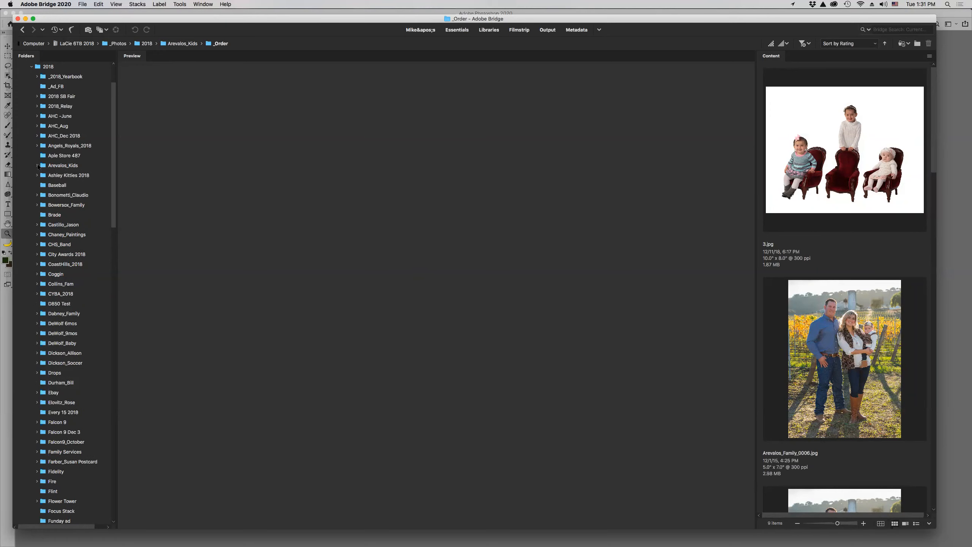
pyautogui.click(37, 165)
pyautogui.click(38, 165)
pyautogui.click(37, 195)
pyautogui.click(37, 195)
pyautogui.click(38, 205)
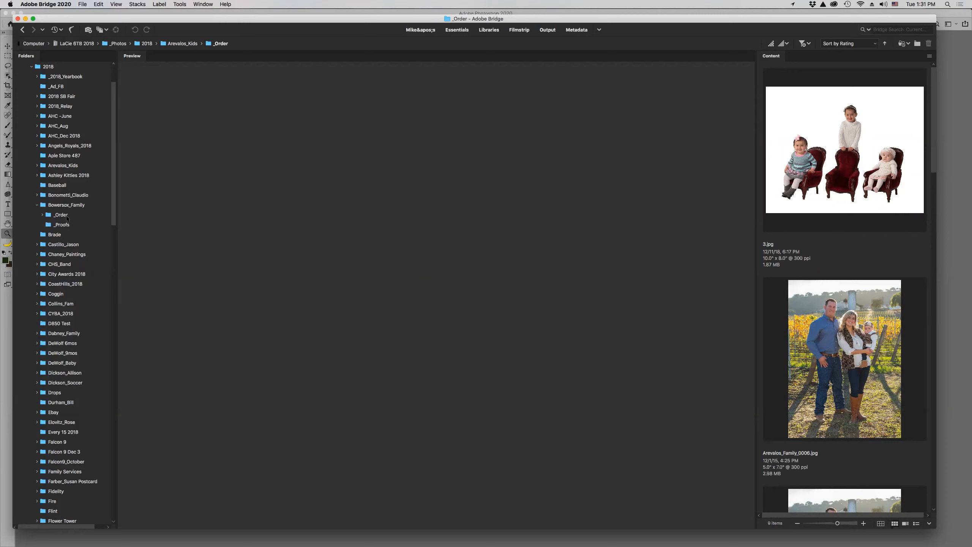
# Collapse the open client folder, return to the Actions folder of 2019 Photoshop Class, and look through its images.
pyautogui.click(37, 205)
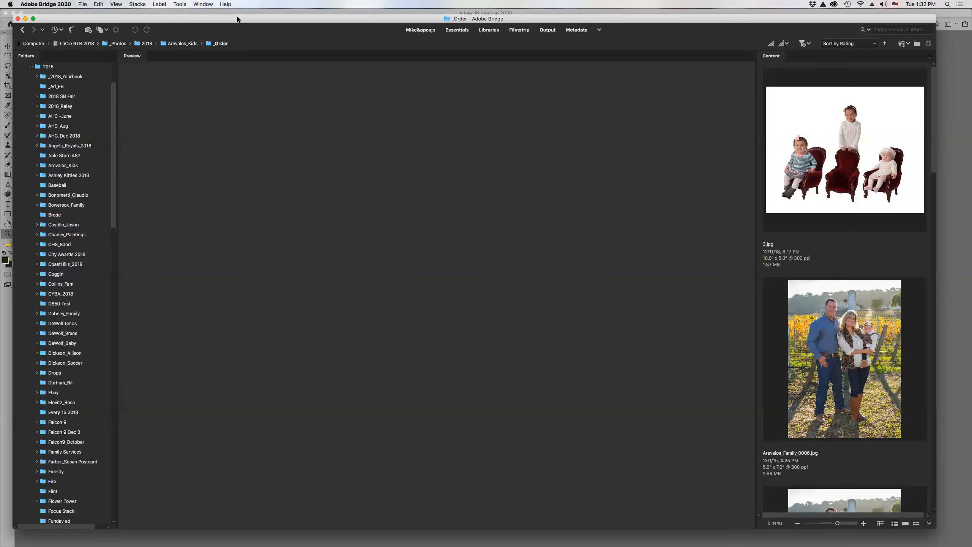
pyautogui.click(22, 30)
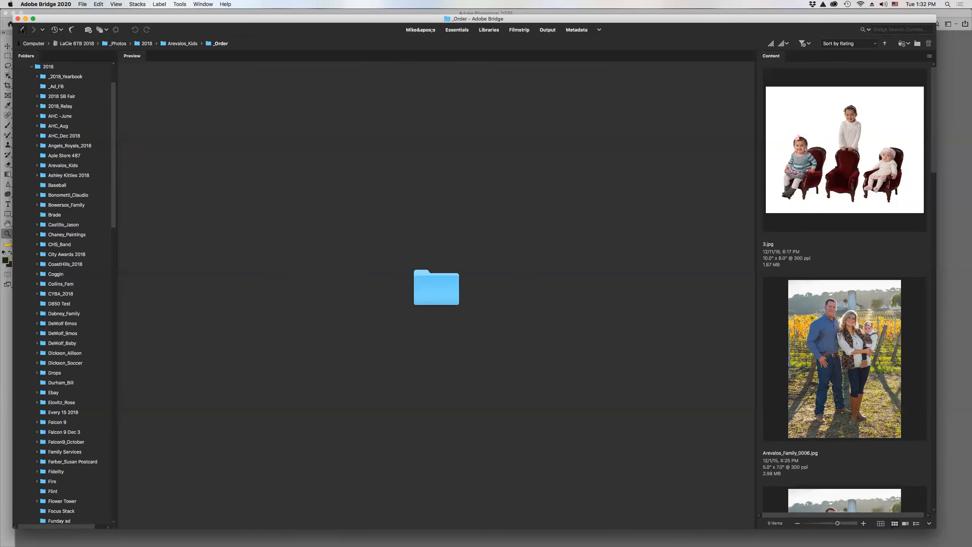
pyautogui.click(22, 30)
pyautogui.click(22, 31)
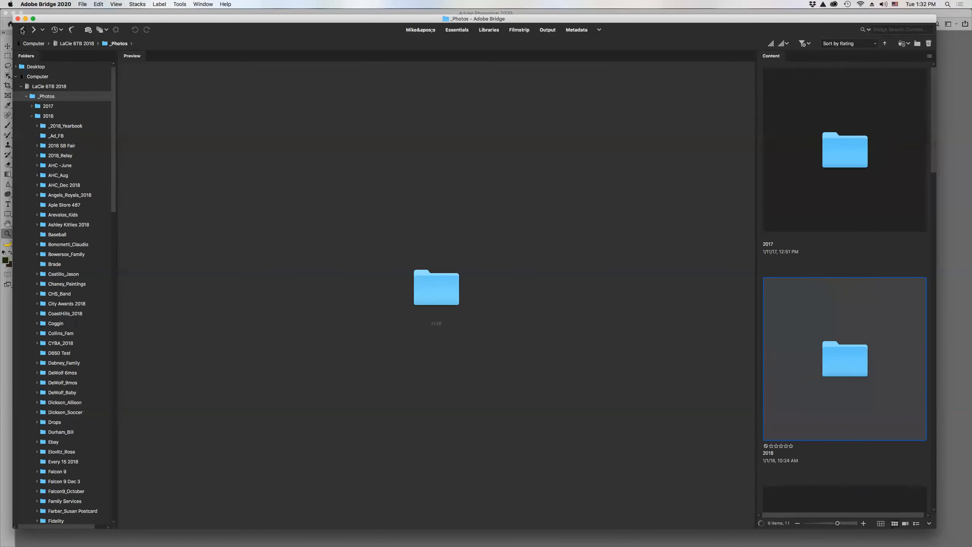
pyautogui.click(22, 30)
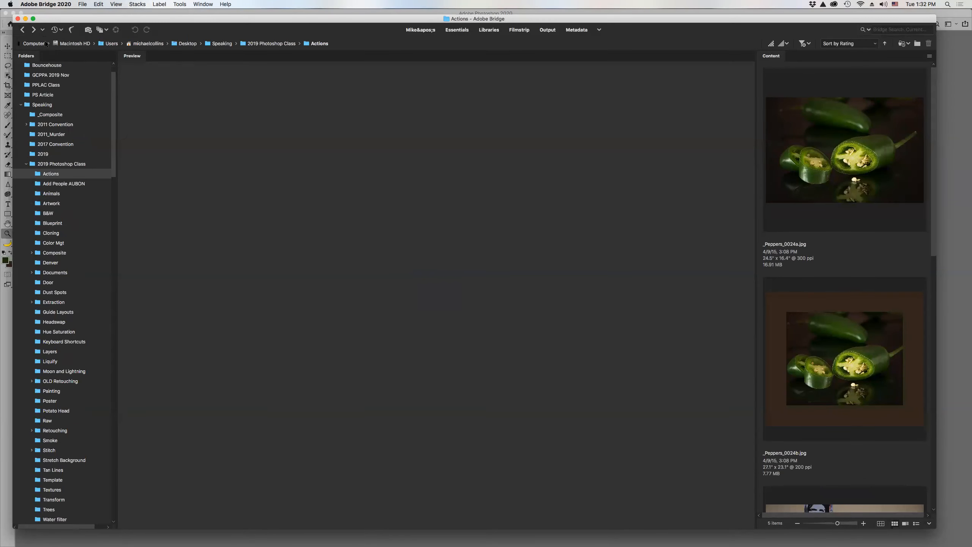
pyautogui.click(34, 30)
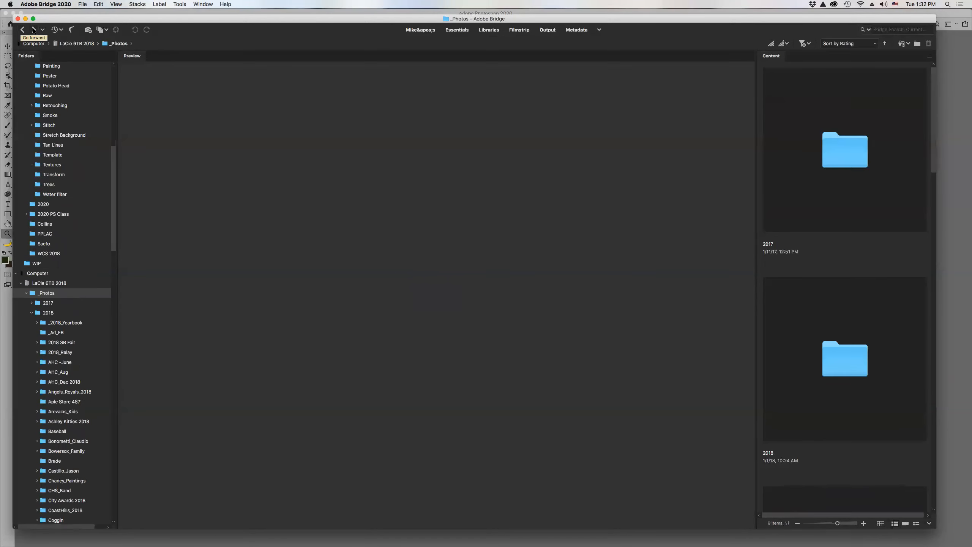
pyautogui.click(22, 31)
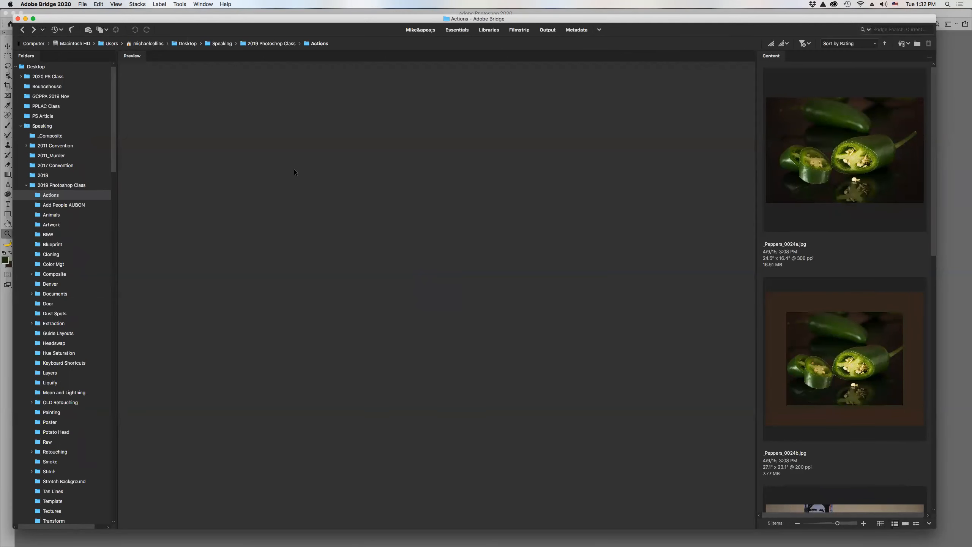
pyautogui.scroll(-5, 861, 234)
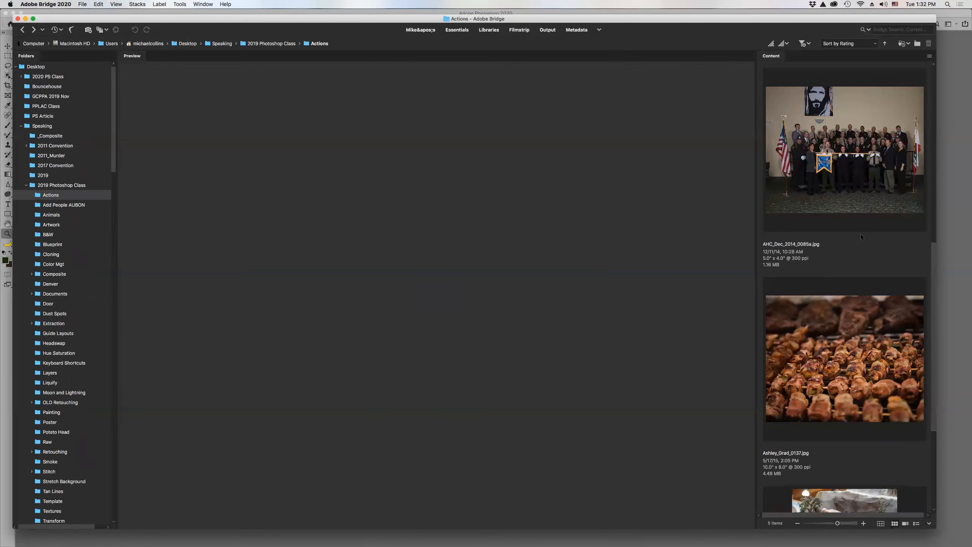
pyautogui.scroll(-3, 860, 234)
pyautogui.scroll(5, 861, 234)
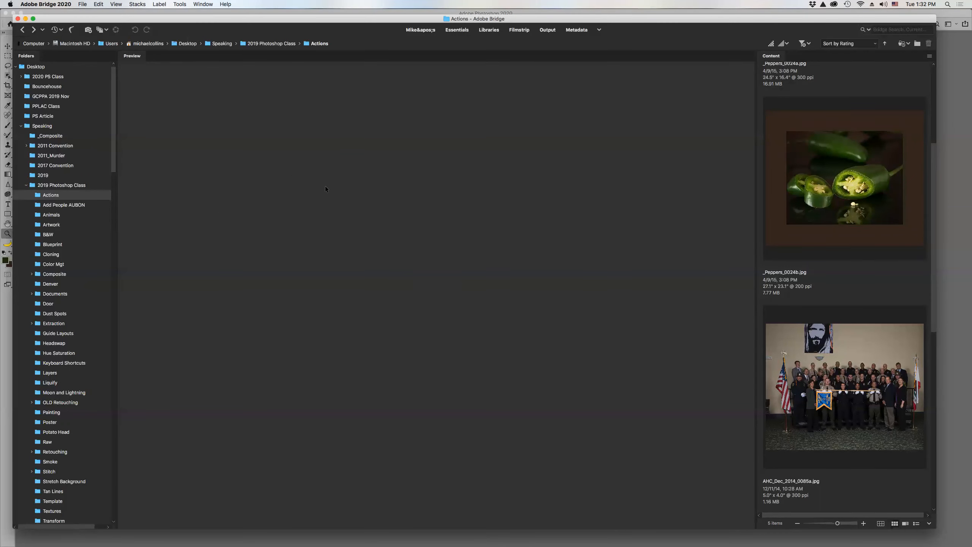
# Switch to Photoshop and start toggling the dialog setting for the whole Hi Pass sharpen action.
pyautogui.press('super+Tab')
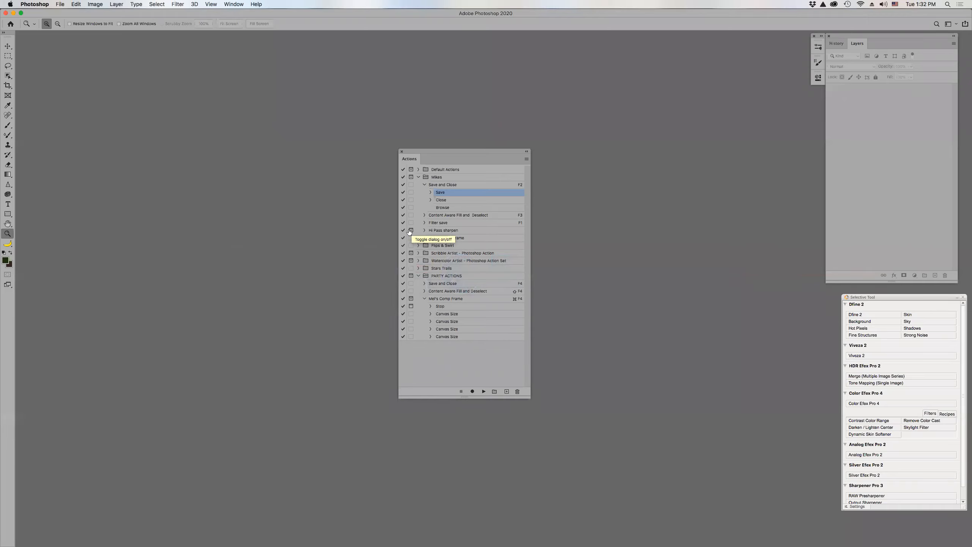
pyautogui.click(411, 230)
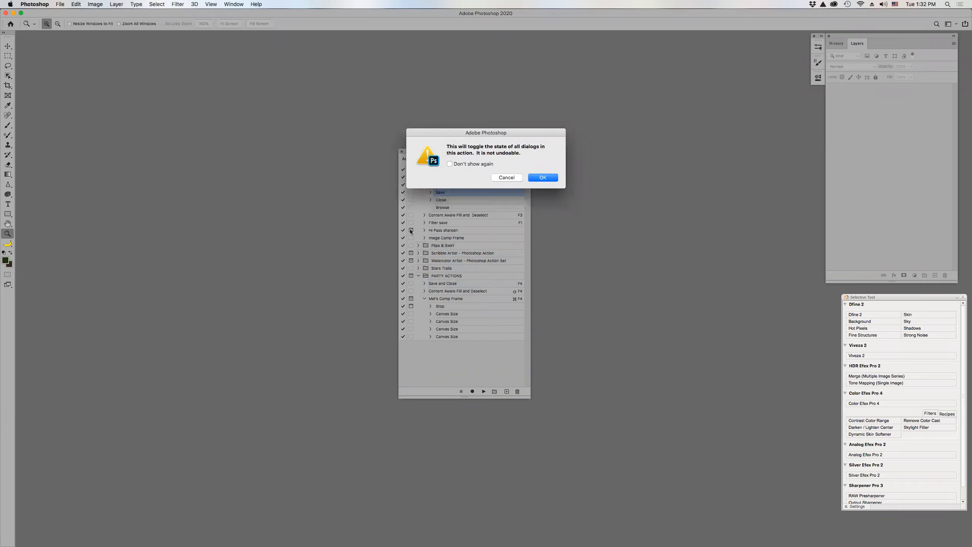
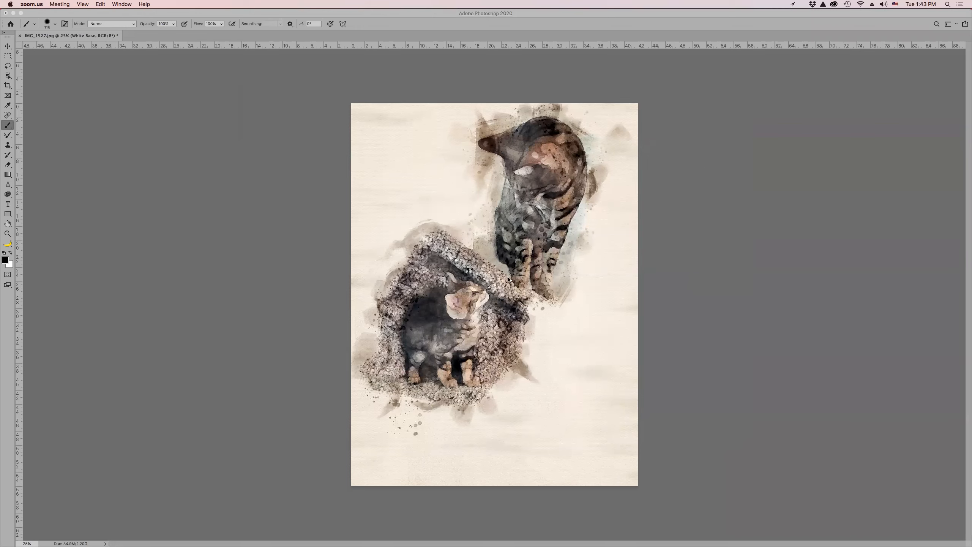
# Magnify the watercolor image around the cat house to inspect its brush texture, and fit the image back on screen.
pyautogui.click(671, 304)
pyautogui.press('z')
pyautogui.moveTo(502, 284); pyautogui.dragTo(603, 360)
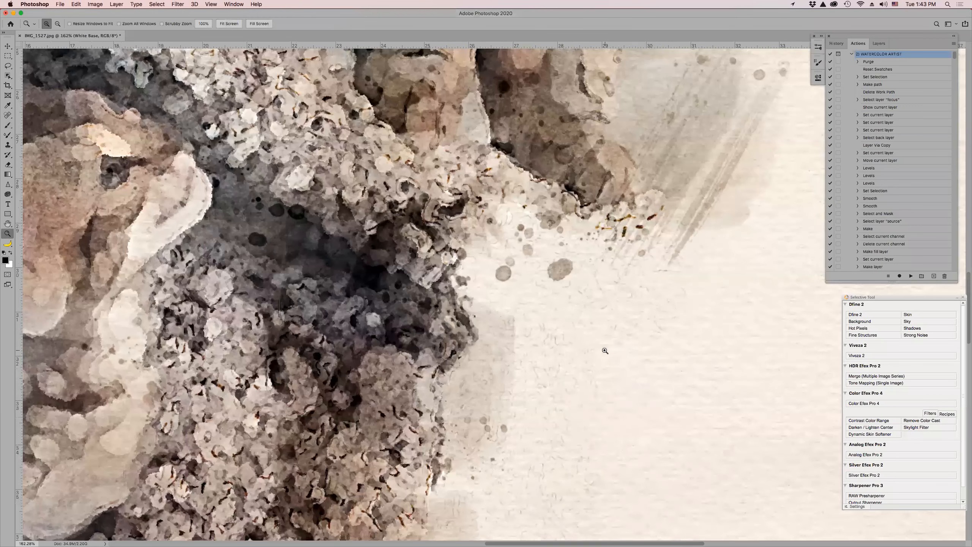
pyautogui.click(604, 350)
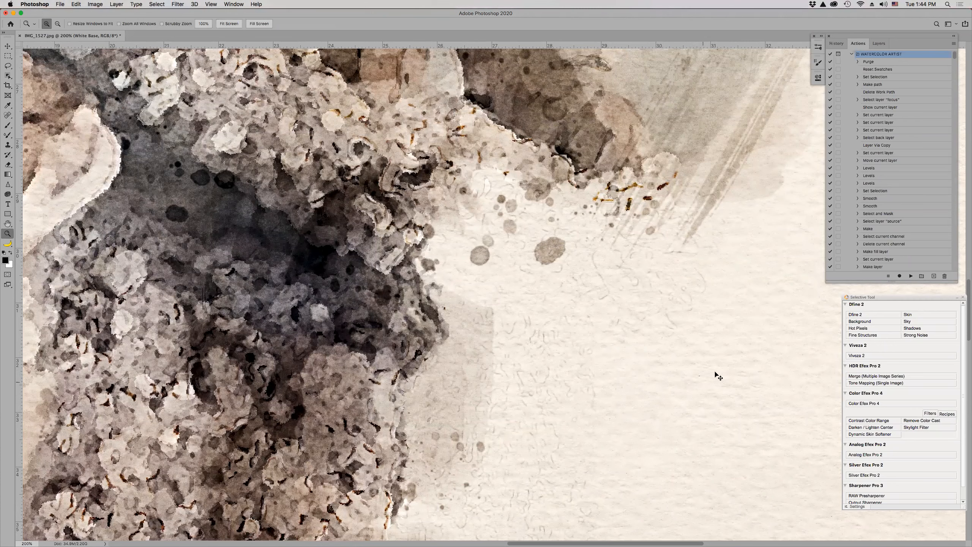
pyautogui.press('super+0')
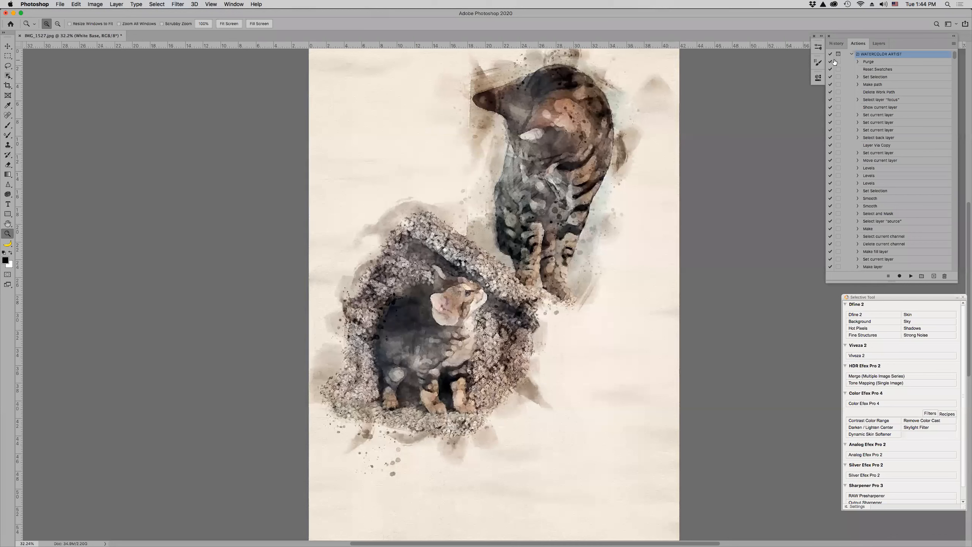
# Collapse the 2) WATERCOLOR ARTIST action and its set, and expand the PARTY ACTIONS set.
pyautogui.click(852, 54)
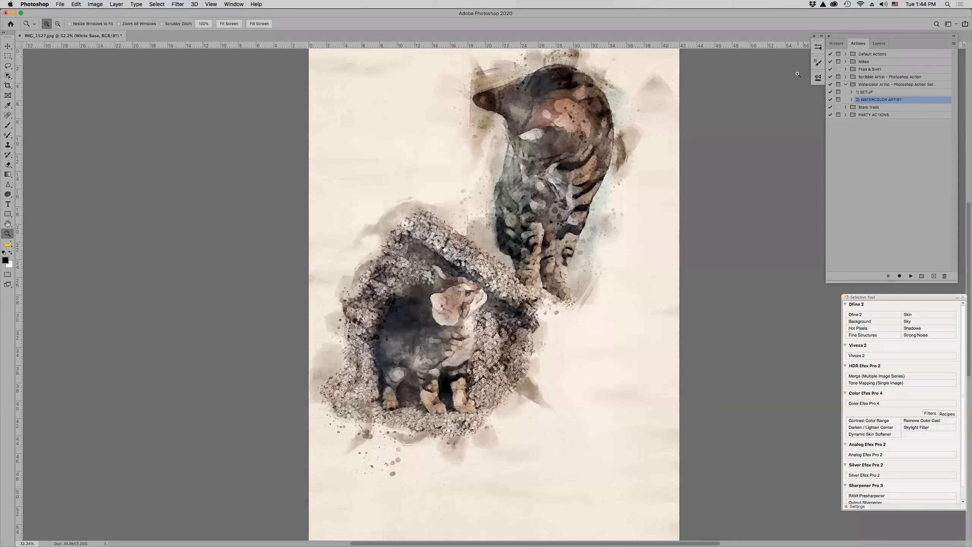
pyautogui.click(847, 84)
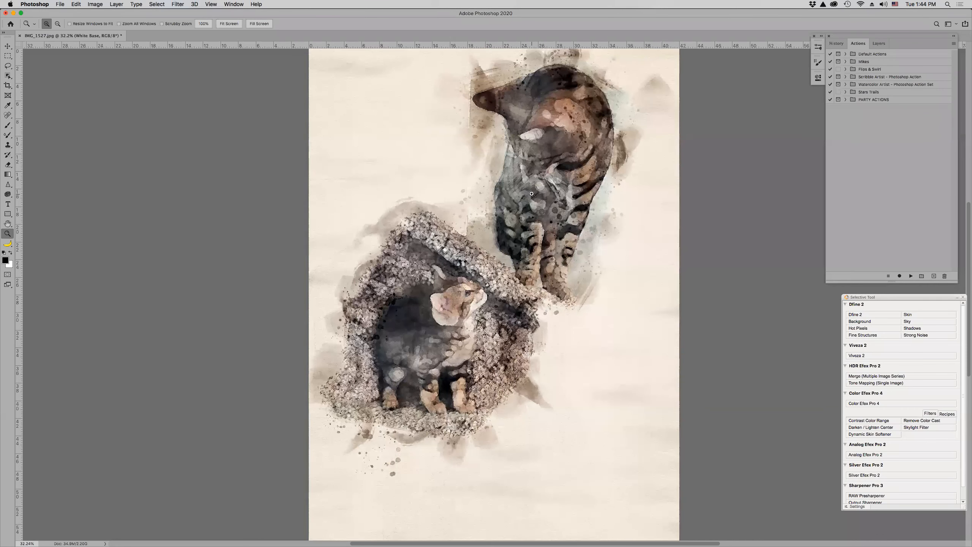
pyautogui.scroll(3, 531, 194)
pyautogui.scroll(-2, 532, 194)
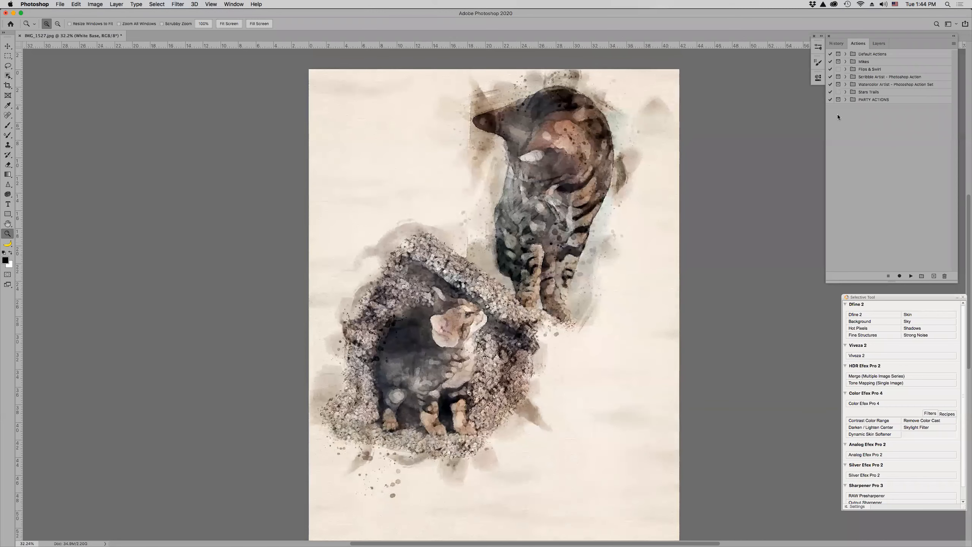
pyautogui.click(846, 100)
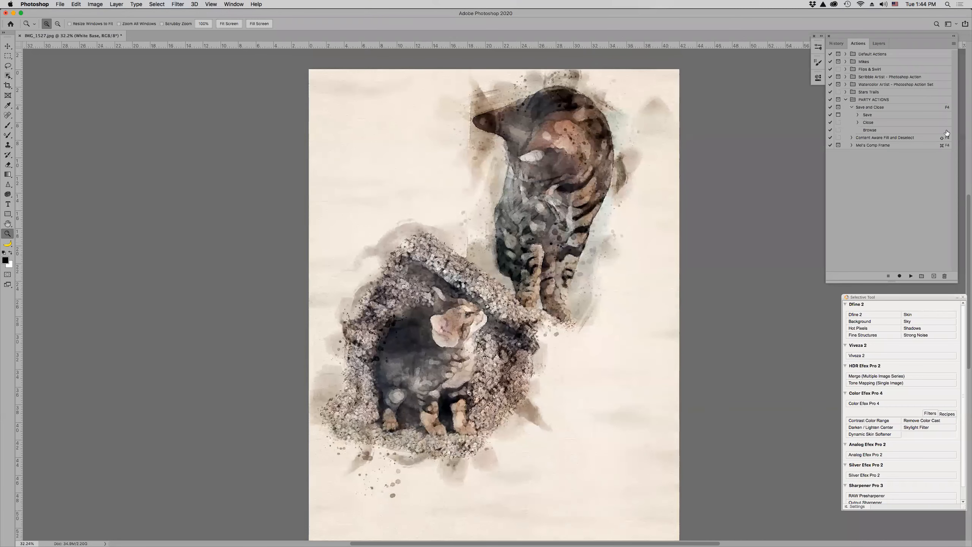
# Expand the 2) WATERCOLOR ARTIST action, examine its long list of recorded steps, and collapse the action and its set.
pyautogui.click(846, 85)
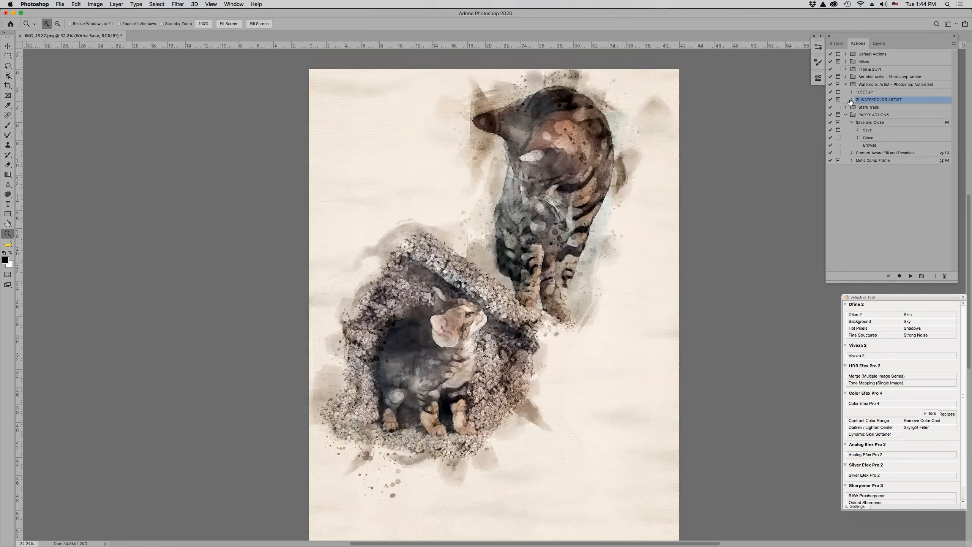
pyautogui.click(850, 100)
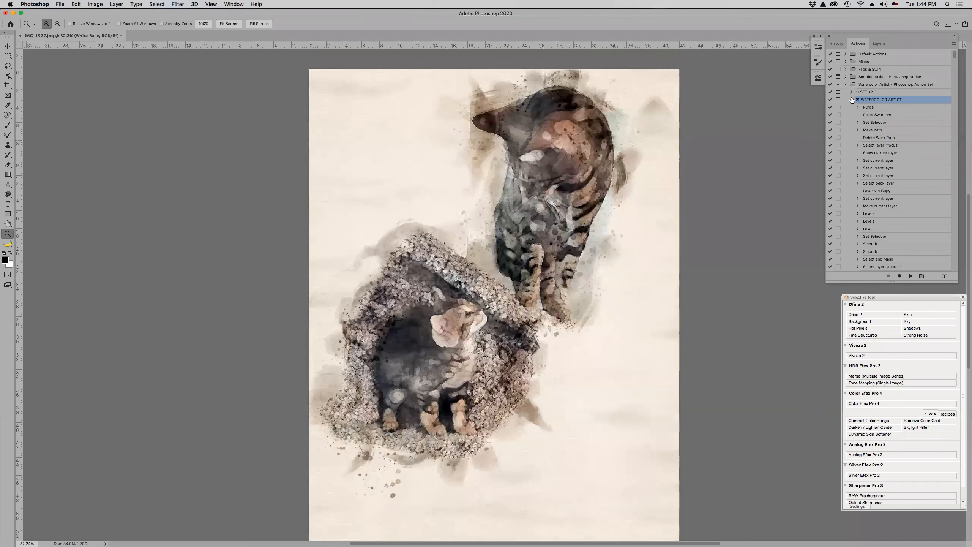
pyautogui.scroll(-10, 886, 139)
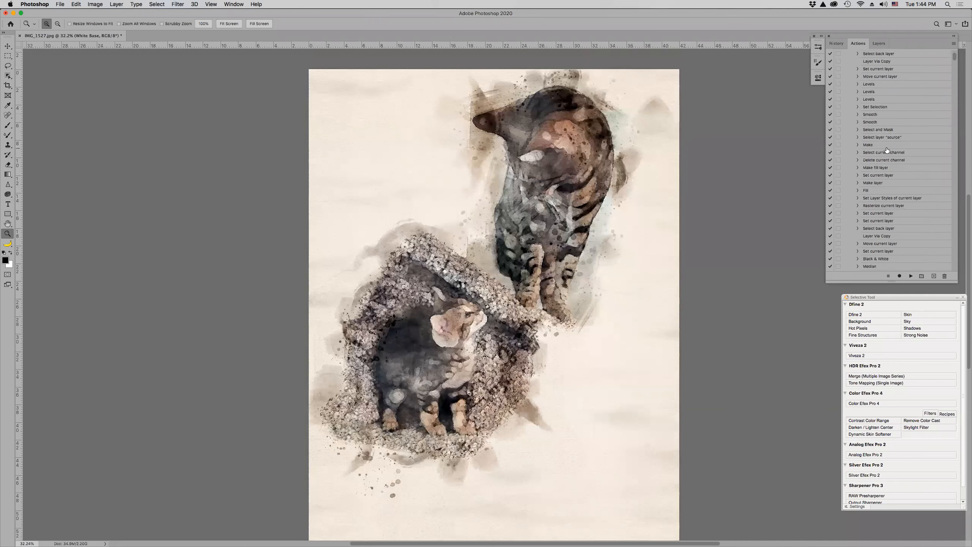
pyautogui.scroll(-10, 886, 149)
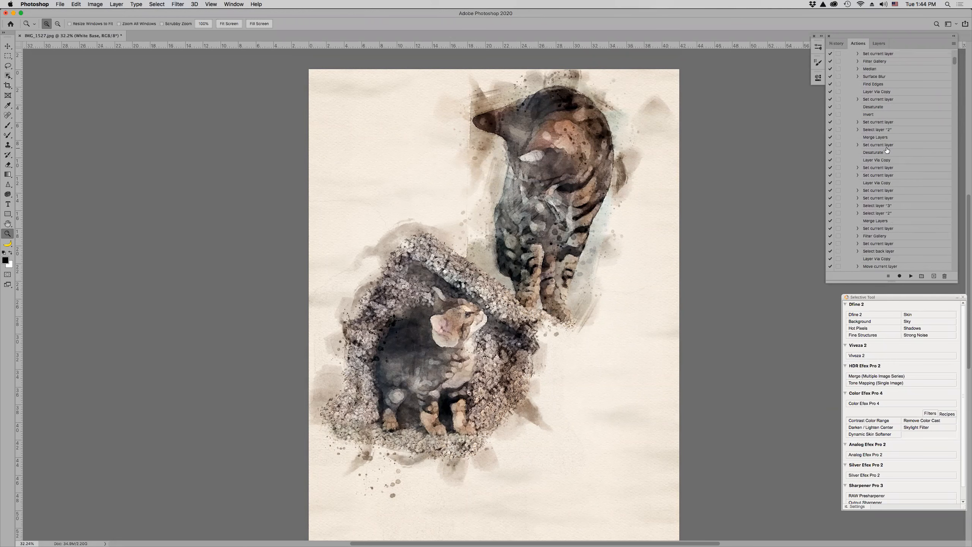
pyautogui.scroll(-10, 886, 149)
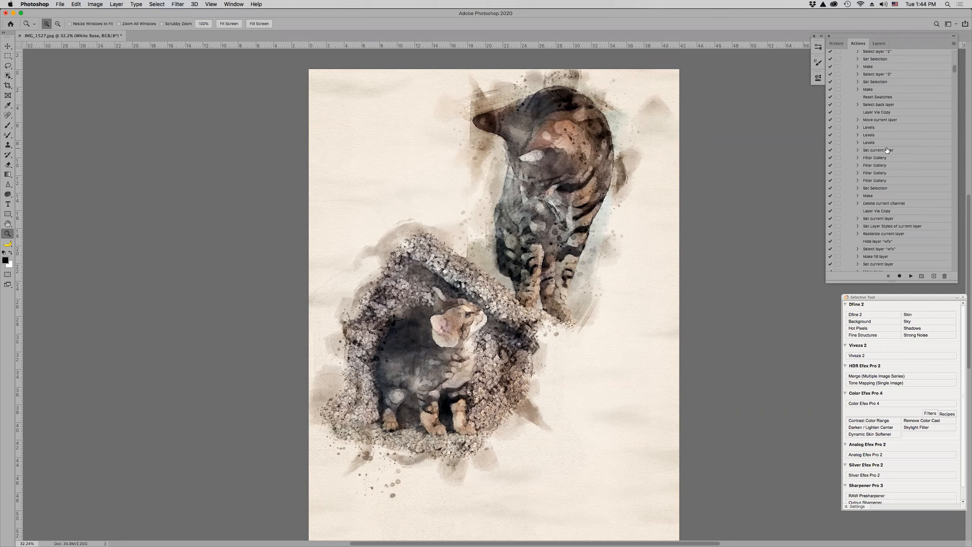
pyautogui.scroll(-10, 886, 150)
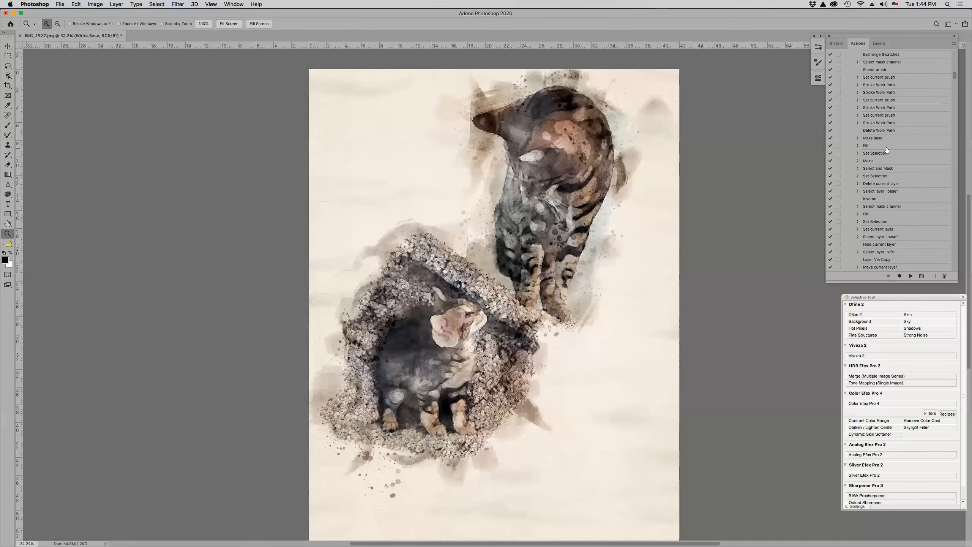
pyautogui.scroll(10, 886, 150)
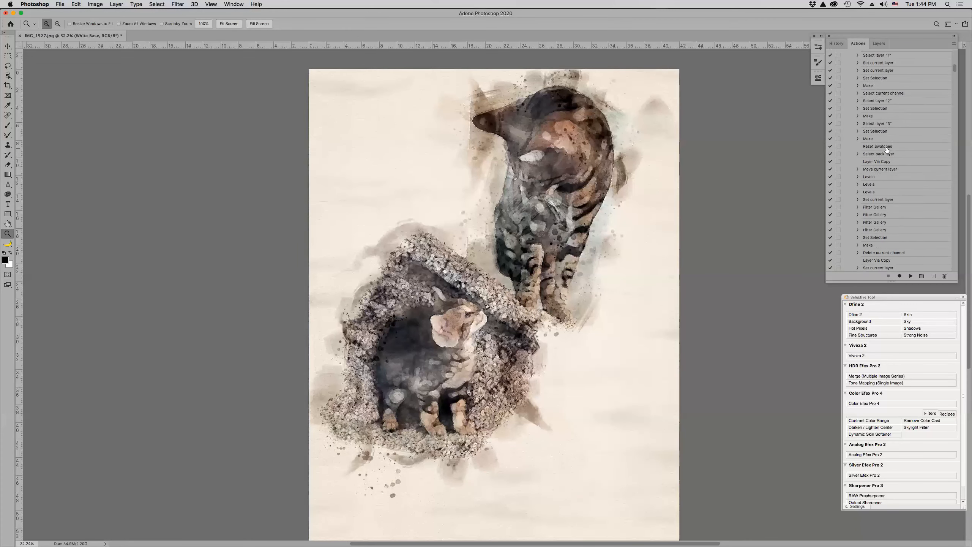
pyautogui.scroll(15, 850, 99)
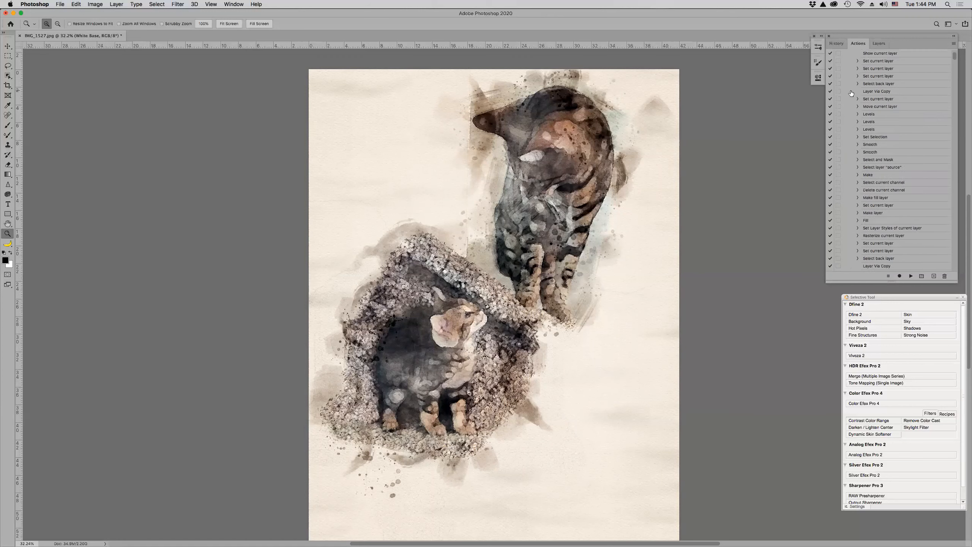
pyautogui.click(851, 100)
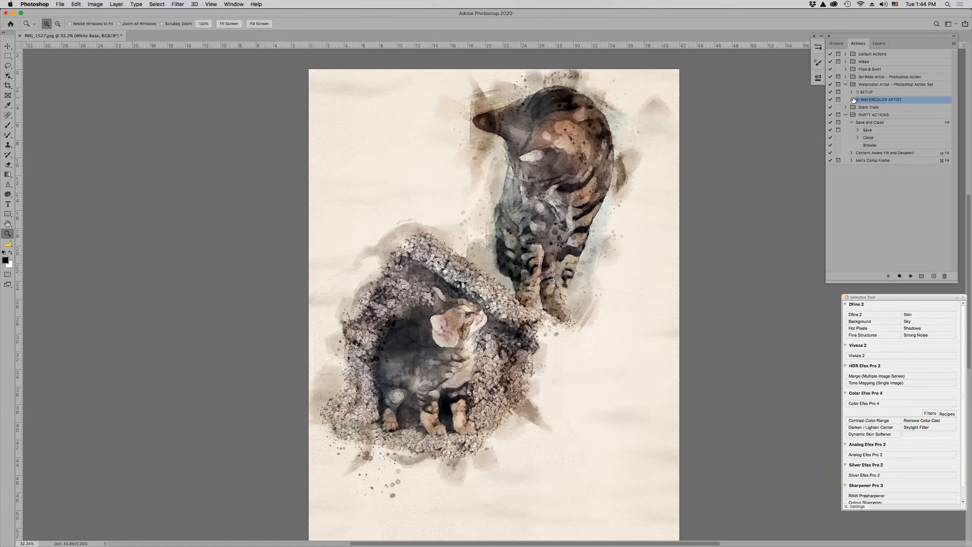
pyautogui.click(846, 84)
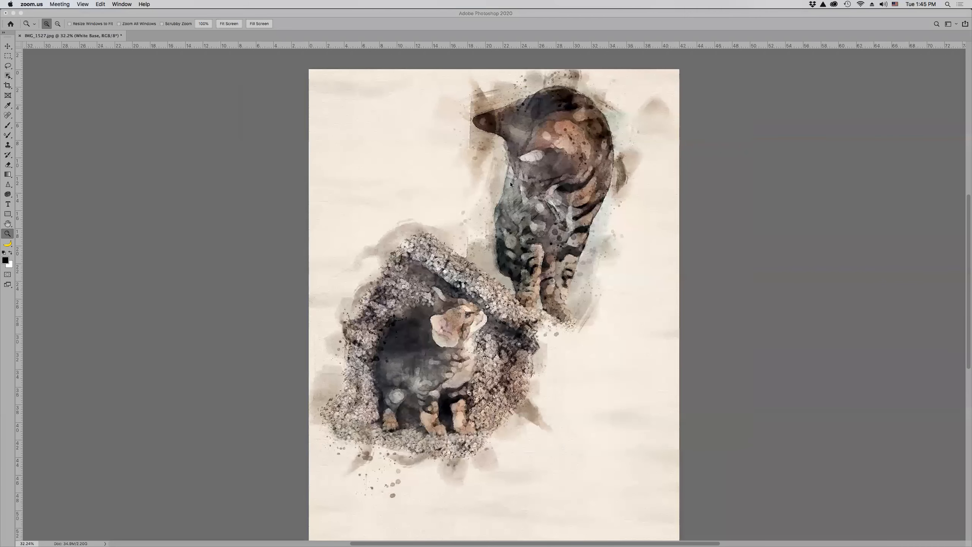
# Detach the Actions panel so it floats over the image, and play the Image Comp Frame action.
pyautogui.click(697, 174)
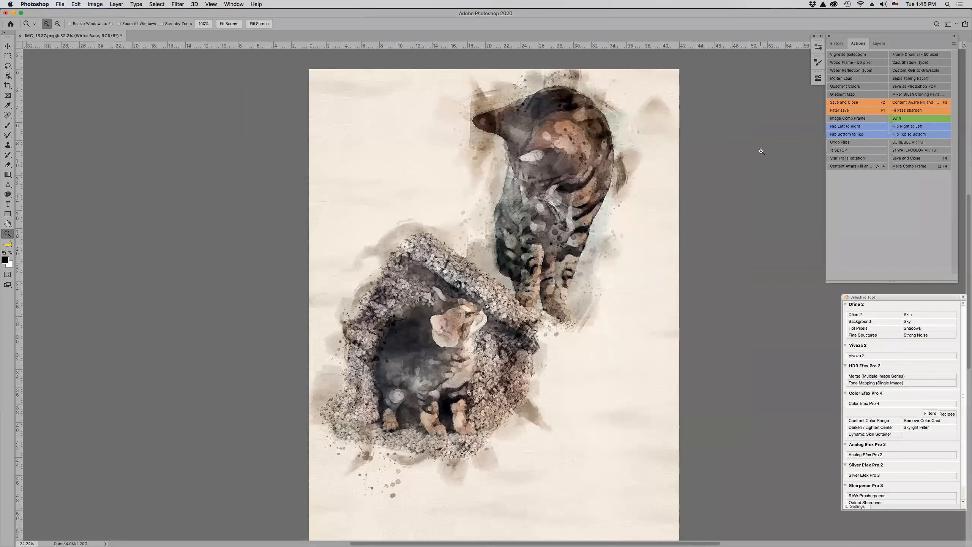
pyautogui.moveTo(856, 45); pyautogui.dragTo(672, 191)
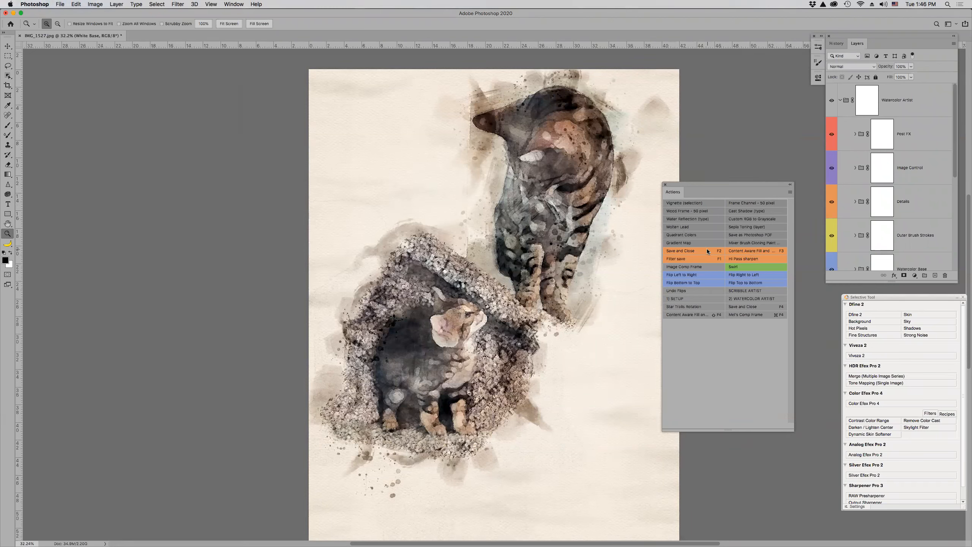
pyautogui.click(712, 266)
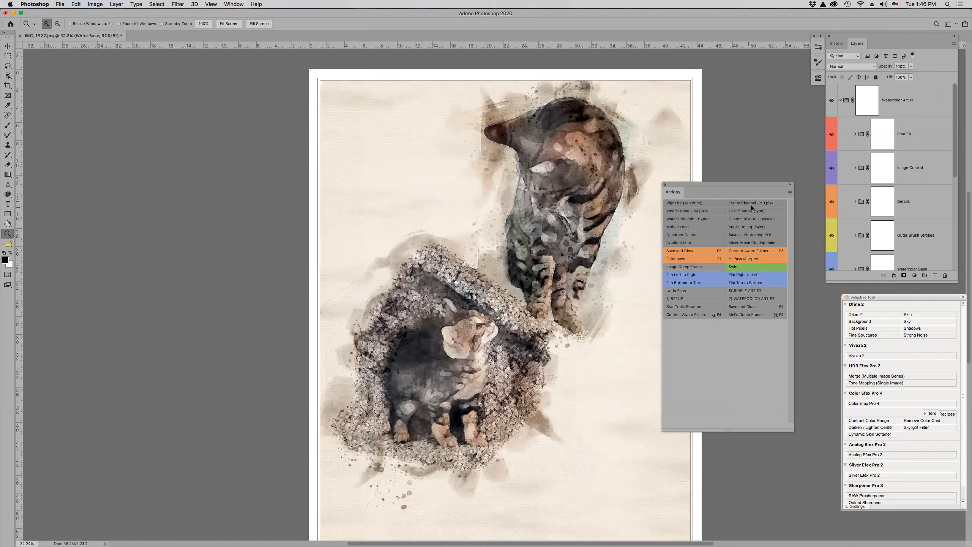
# Turn off Button Mode for the actions, collapse Save and Close in Mikes, and set the Image Comp Frame action's color to Orange.
pyautogui.click(790, 194)
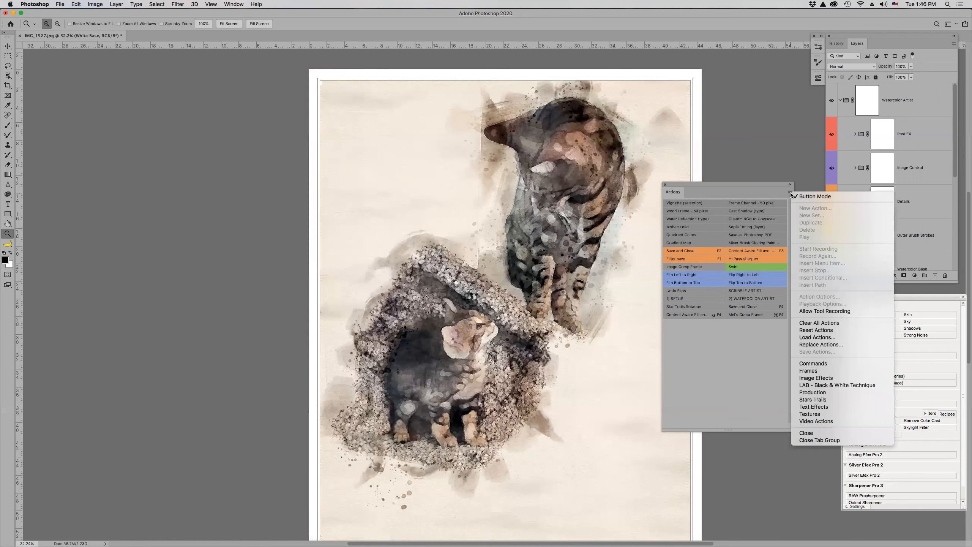
pyautogui.click(820, 197)
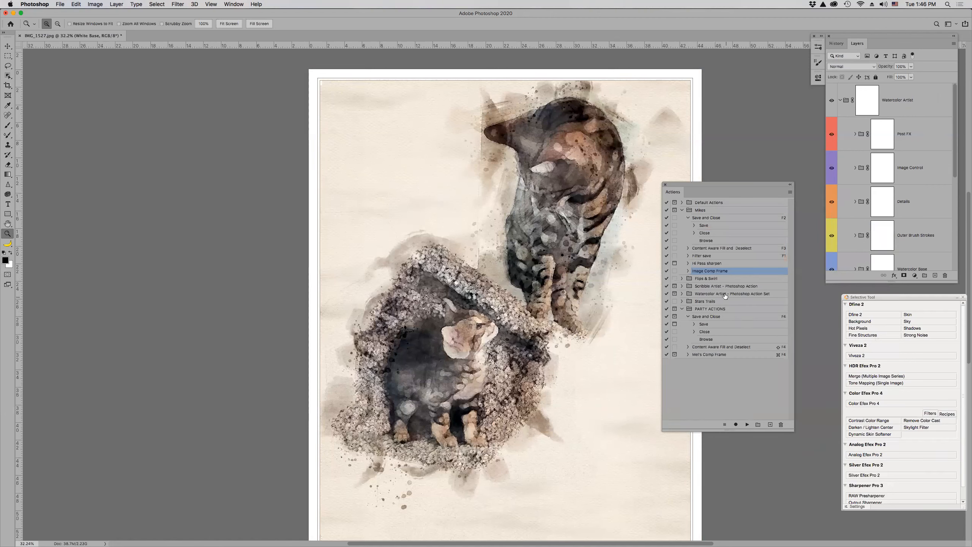
pyautogui.click(688, 218)
pyautogui.doubleClick(758, 248)
pyautogui.click(498, 294)
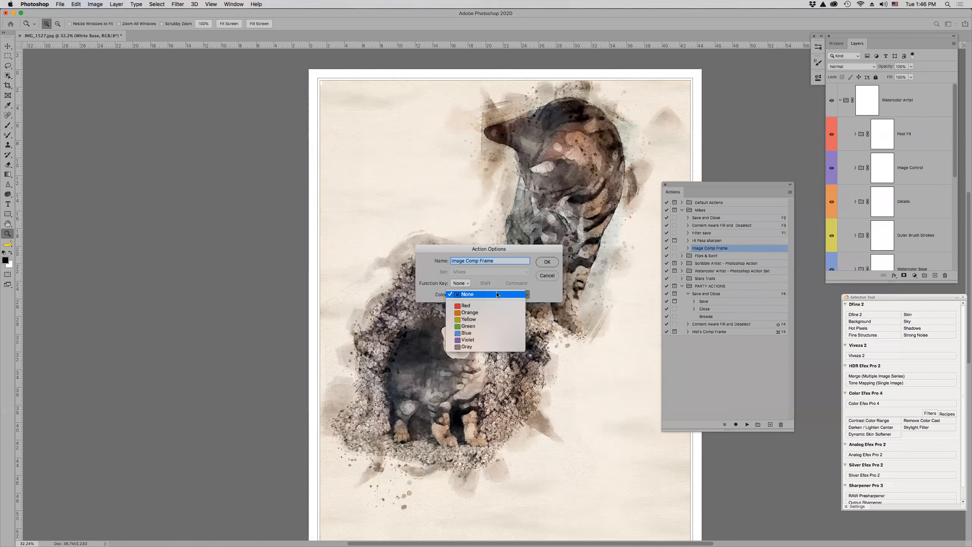
pyautogui.click(489, 313)
pyautogui.click(547, 263)
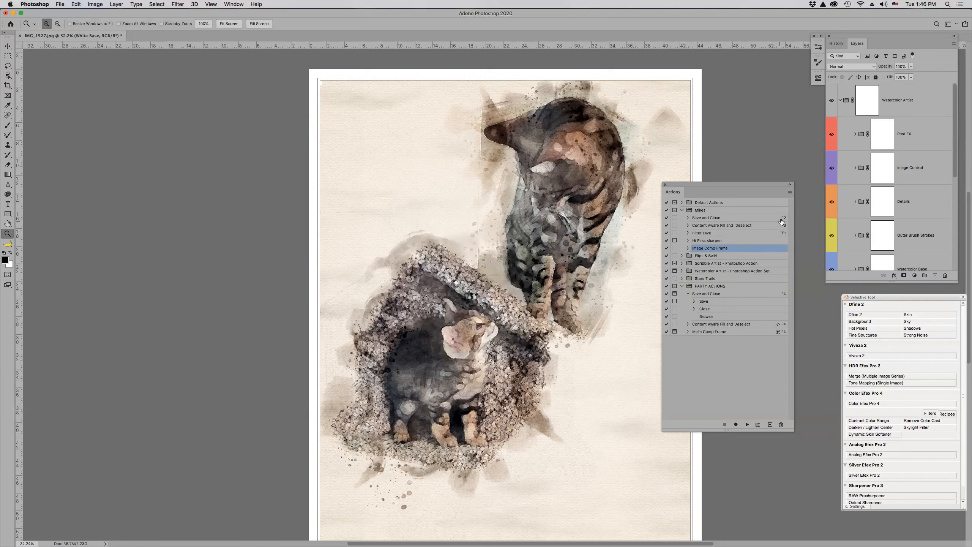
# Turn Button Mode back on for the actions and dock the floating Actions panel beside History and Layers.
pyautogui.click(790, 192)
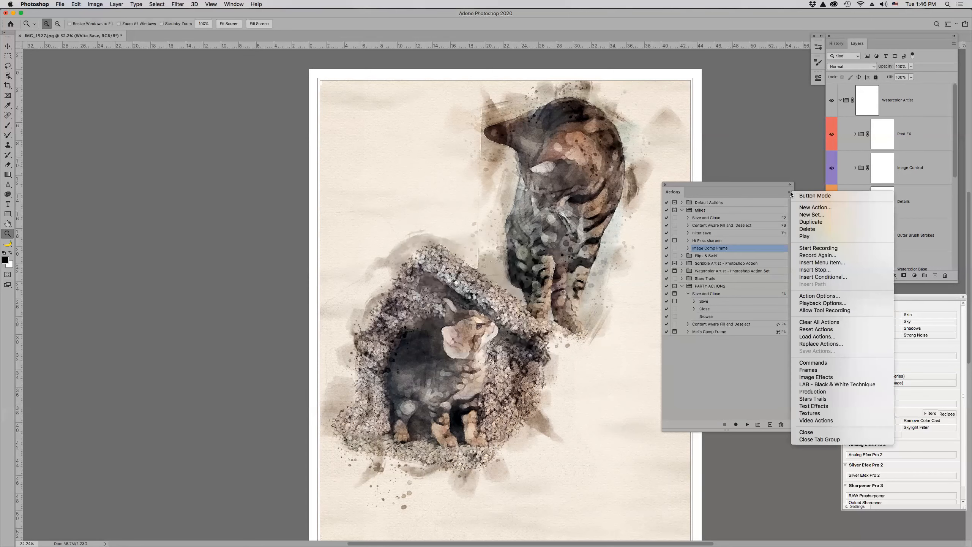
pyautogui.click(808, 196)
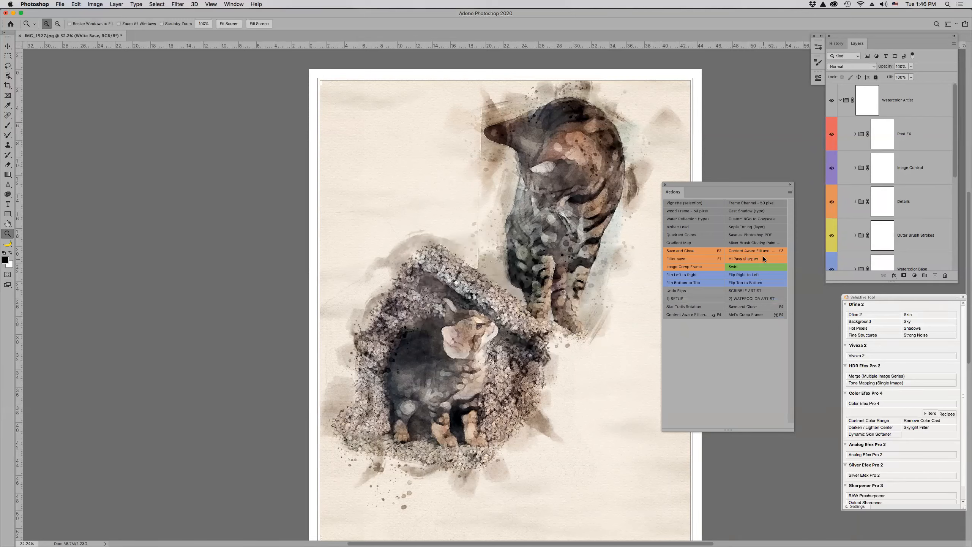
pyautogui.moveTo(696, 192); pyautogui.dragTo(866, 46)
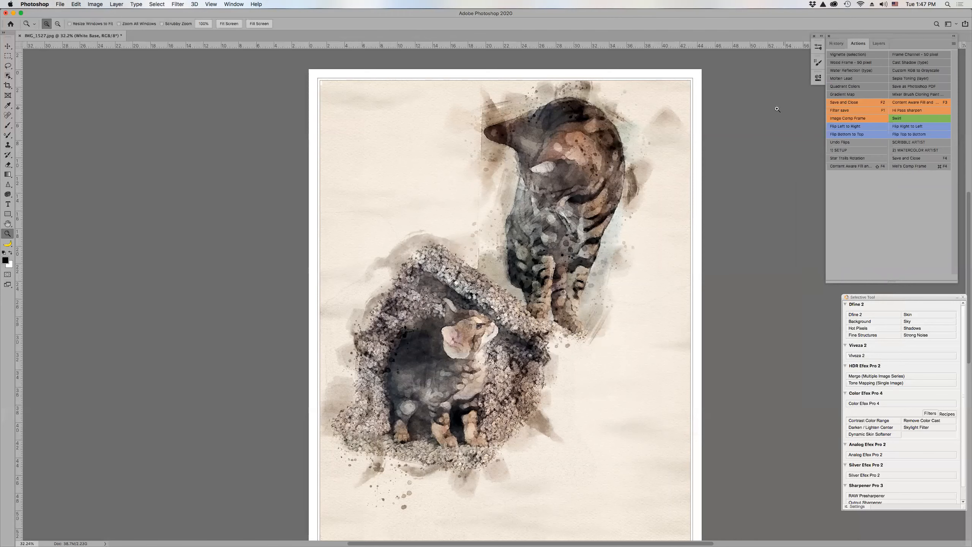
pyautogui.moveTo(523, 542)
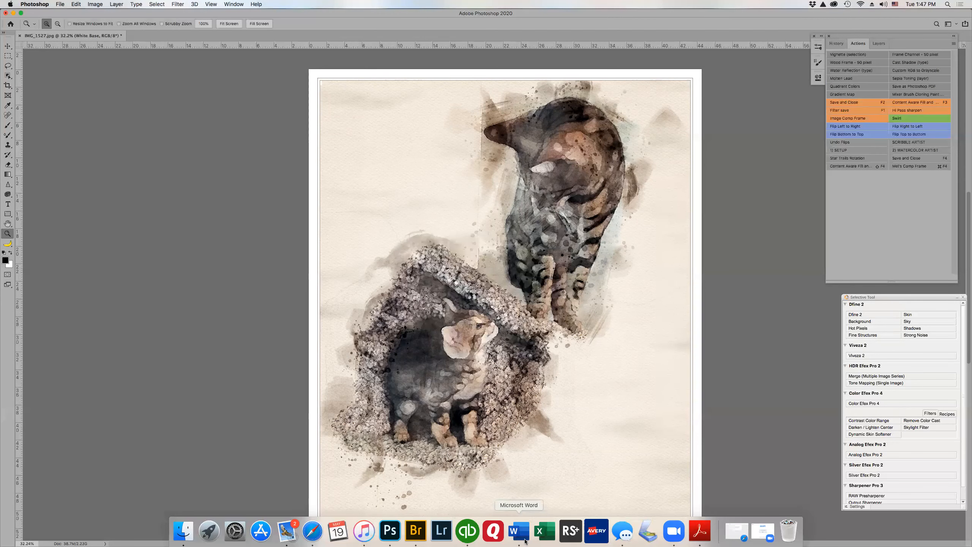